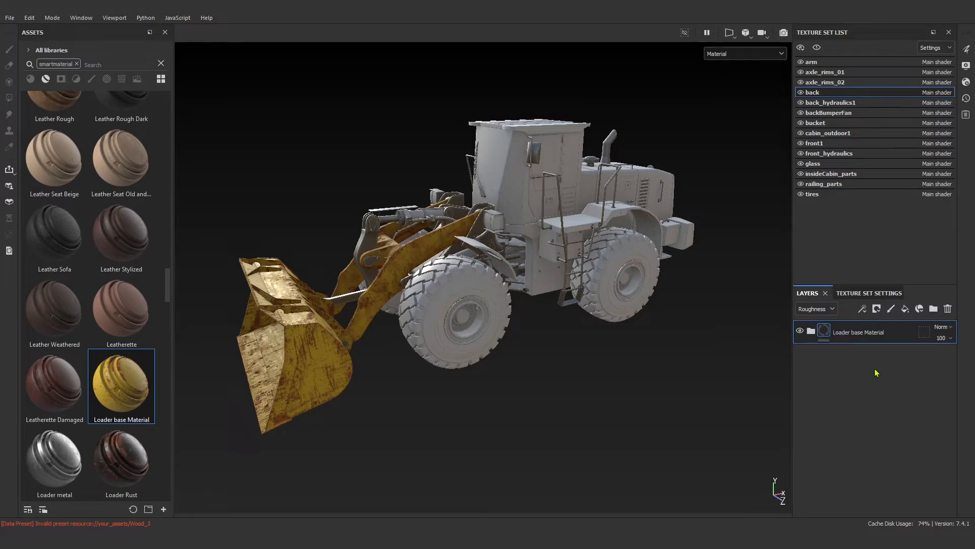
- Apply the Loader base Material smart material to the outdoor cabin of the loader
{"action": "scroll", "coordinate": [638, 337], "scroll_direction": "up", "scroll_amount": 2}
{"action": "left_click_drag", "start_coordinate": [638, 336], "coordinate": [577, 424], "text": "alt"}
{"action": "left_click_drag", "start_coordinate": [133, 387], "coordinate": [538, 249]}
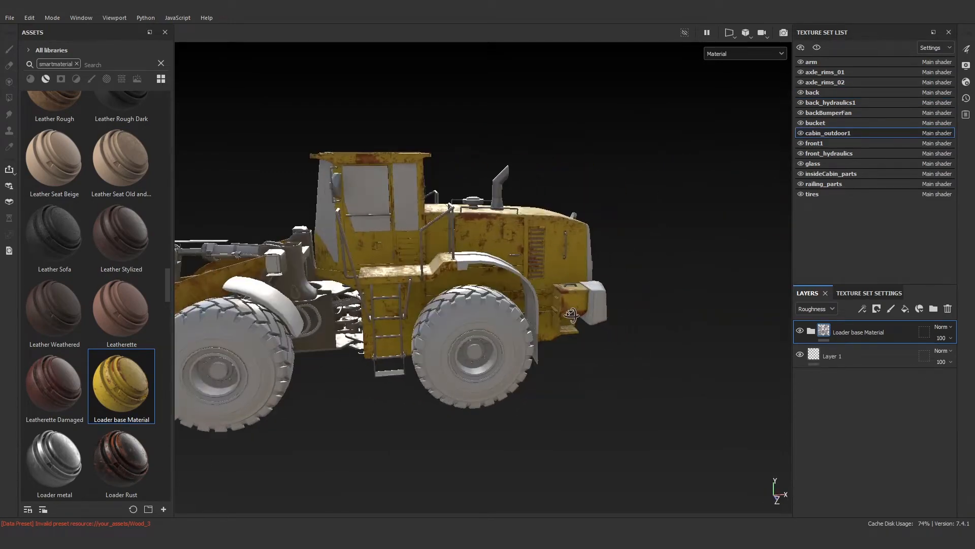
- Apply the Loader base Material to the rear fender and to the front fender only within the front_hydraulics set
{"action": "left_click_drag", "start_coordinate": [129, 381], "coordinate": [467, 263]}
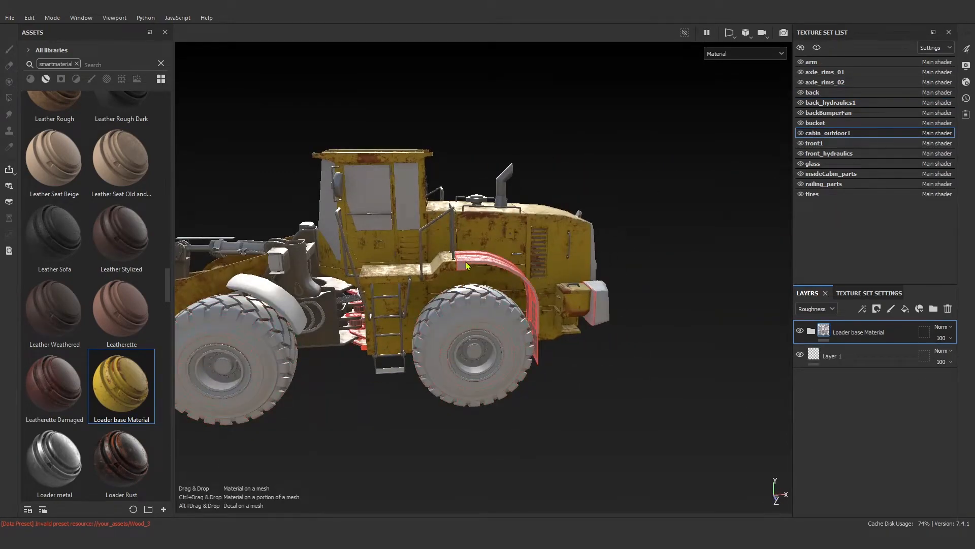
{"action": "left_click_drag", "start_coordinate": [465, 261], "coordinate": [631, 279]}
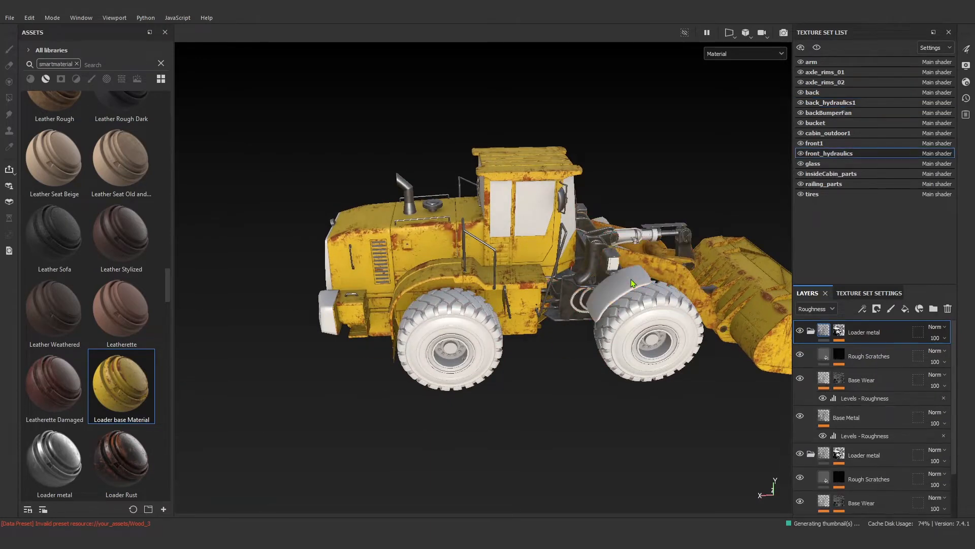
{"action": "left_click_drag", "start_coordinate": [180, 394], "coordinate": [596, 289]}
{"action": "left_click_drag", "start_coordinate": [298, 294], "coordinate": [575, 340], "text": "alt"}
{"action": "scroll", "coordinate": [575, 340], "scroll_direction": "down", "scroll_amount": 3}
{"action": "middle_click_drag", "start_coordinate": [325, 330], "coordinate": [468, 330], "text": "alt"}
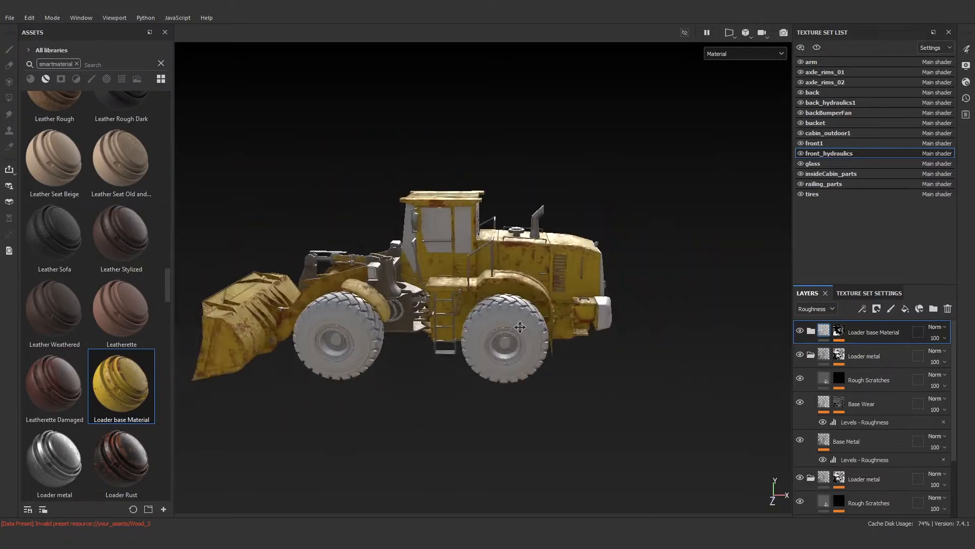
- Select the bucket texture set and collapse its Loader Rust folder
{"action": "scroll", "coordinate": [467, 330], "scroll_direction": "up", "scroll_amount": 2}
{"action": "left_click_drag", "start_coordinate": [396, 309], "coordinate": [430, 328], "text": "alt"}
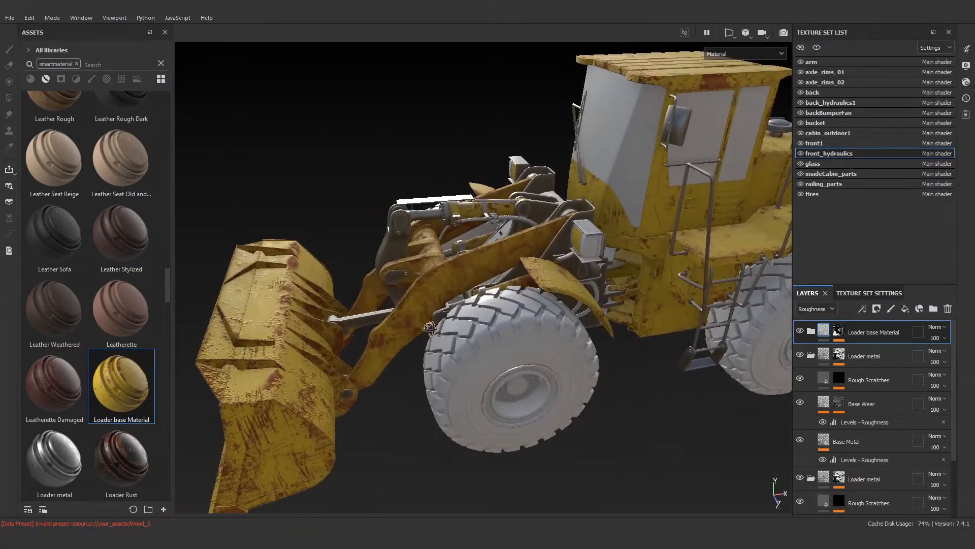
{"action": "left_click", "coordinate": [819, 124]}
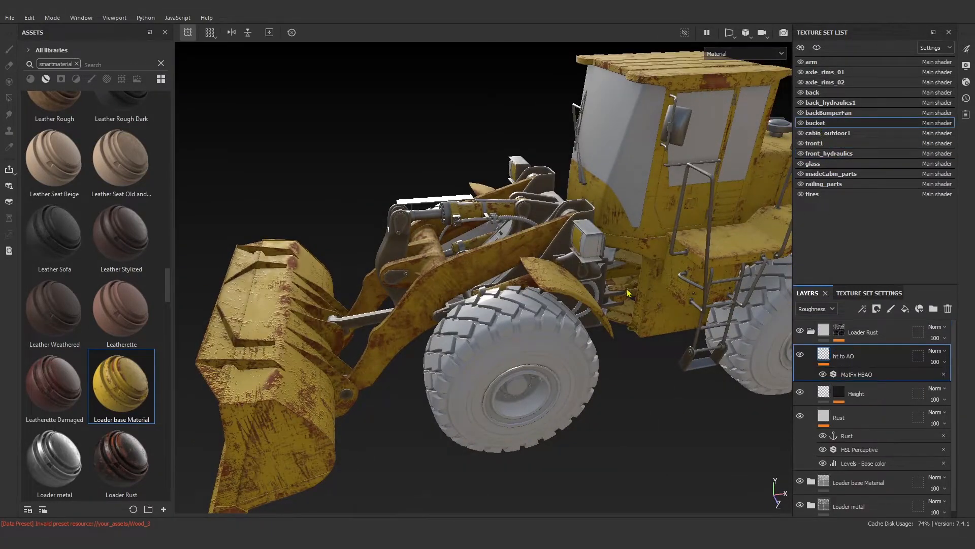
{"action": "key", "text": "f"}
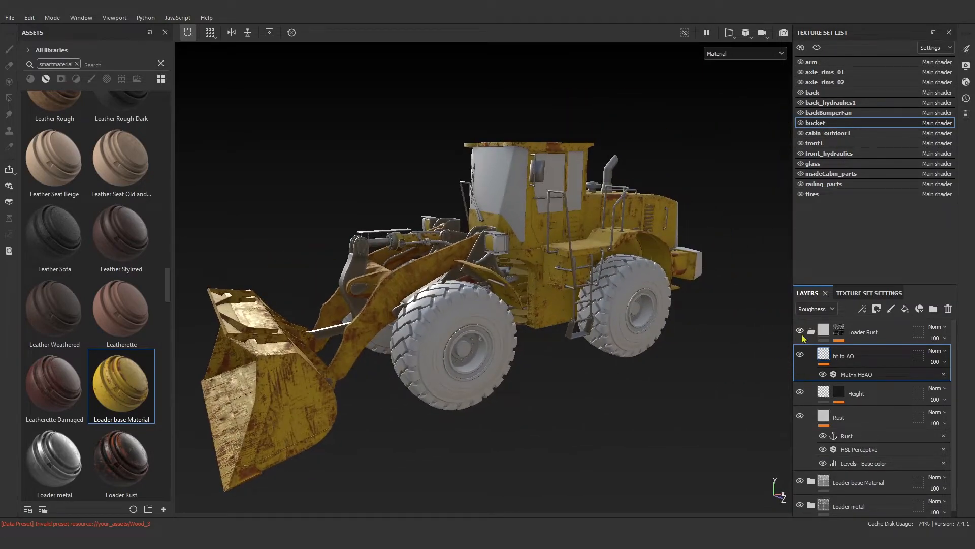
{"action": "left_click", "coordinate": [810, 331]}
- Show the bucket close up in the Normal+Height+Mesh channel view
{"action": "scroll", "coordinate": [284, 390], "scroll_direction": "up", "scroll_amount": 2}
{"action": "left_click_drag", "start_coordinate": [254, 432], "coordinate": [331, 416], "text": "alt"}
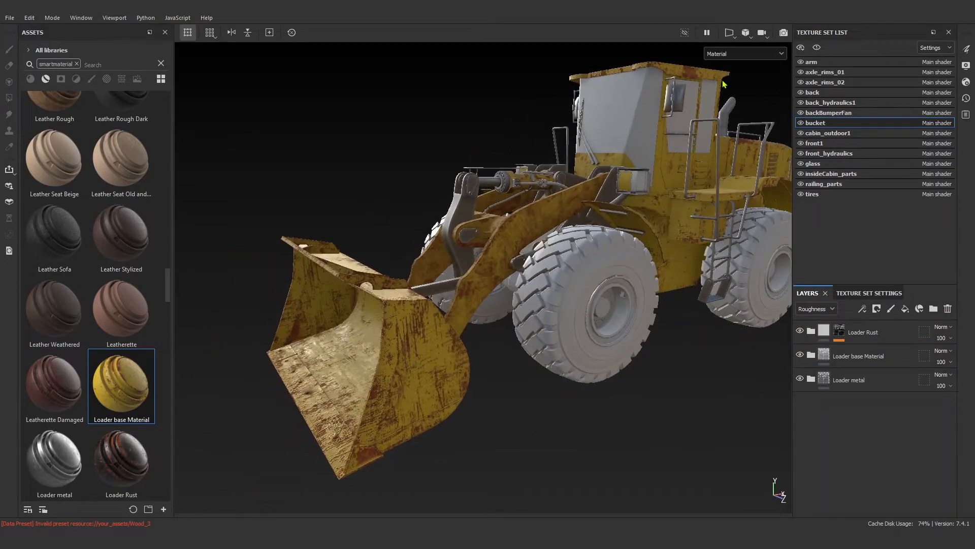
{"action": "left_click", "coordinate": [735, 55]}
{"action": "left_click", "coordinate": [743, 149]}
{"action": "scroll", "coordinate": [418, 354], "scroll_direction": "up", "scroll_amount": 5}
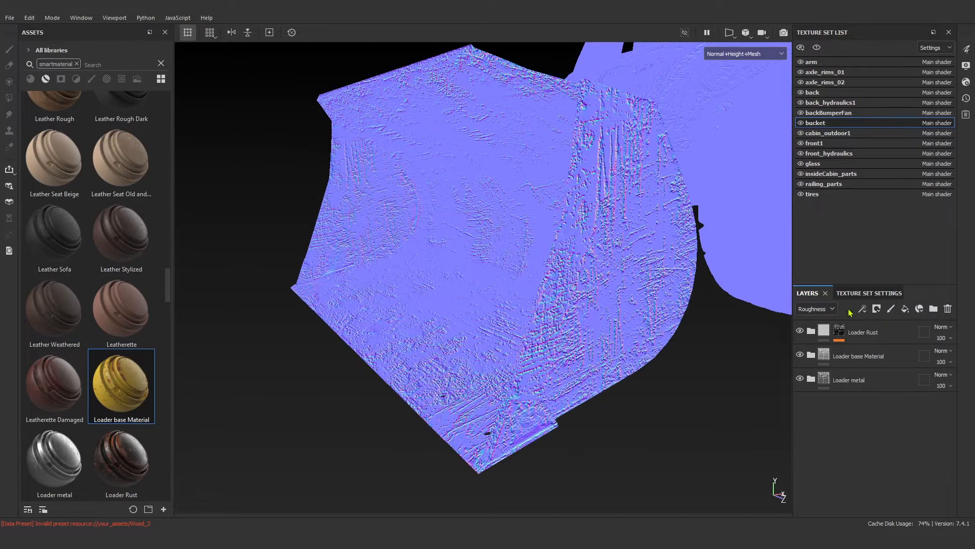
- Set the uniform height of the Height layer inside the Loader Rust folder to 0.0337
{"action": "left_click", "coordinate": [811, 331]}
{"action": "left_click", "coordinate": [824, 397]}
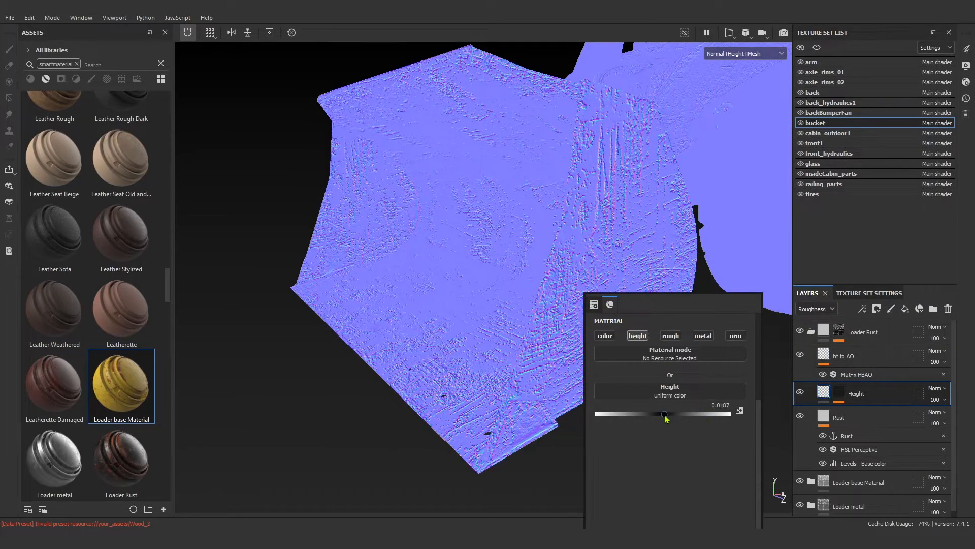
{"action": "left_click_drag", "start_coordinate": [665, 416], "coordinate": [667, 415]}
- Set the Loader Rust folder's opacity in the Height channel to 0 and collapse the folder
{"action": "left_click", "coordinate": [831, 308]}
{"action": "left_click", "coordinate": [814, 333]}
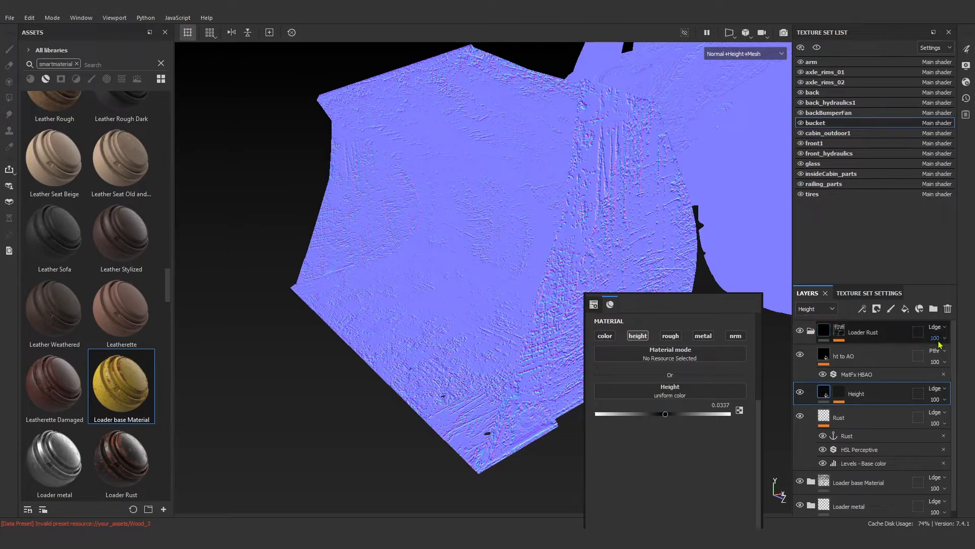
{"action": "left_click_drag", "start_coordinate": [945, 358], "coordinate": [905, 359]}
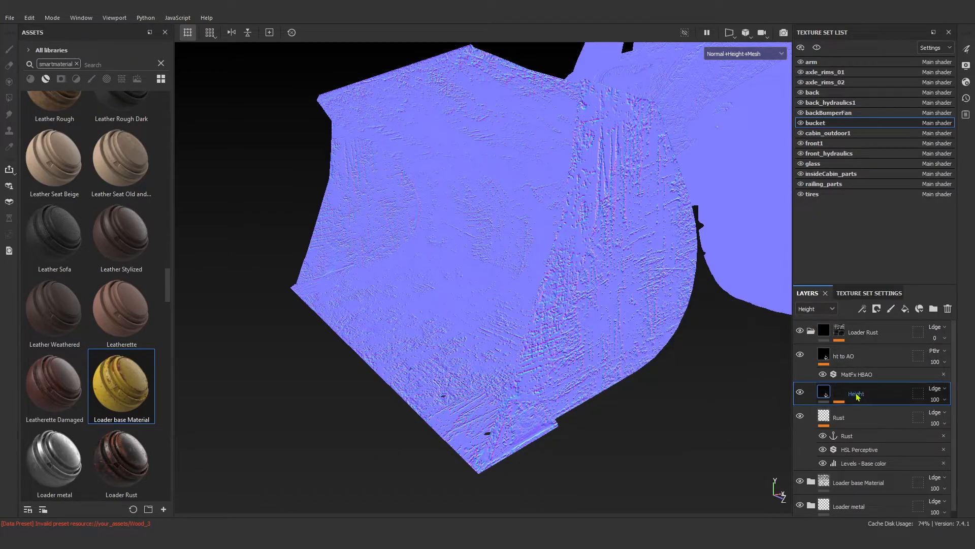
{"action": "left_click", "coordinate": [811, 330]}
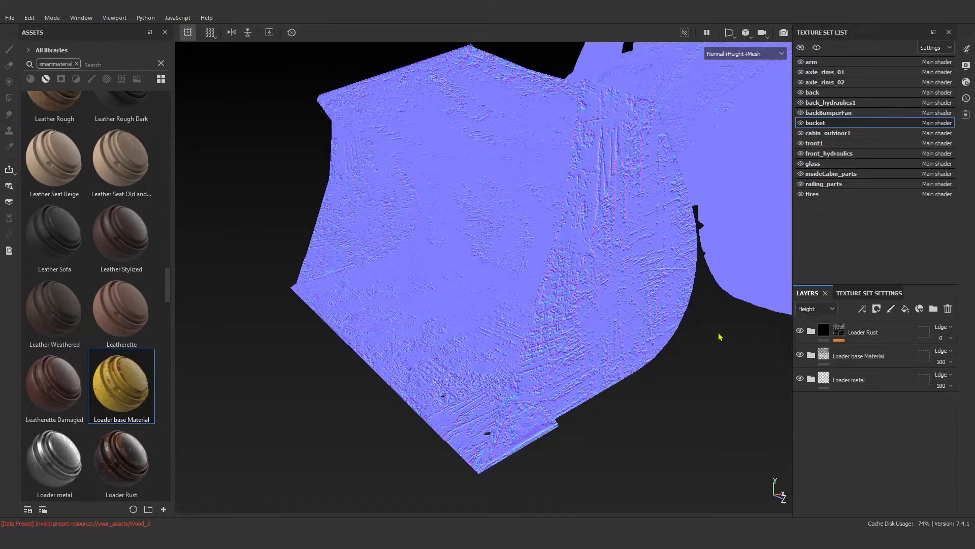
- Return the viewport to the Material view and compare the bucket with Loader Rust hidden and shown
{"action": "left_click", "coordinate": [744, 53]}
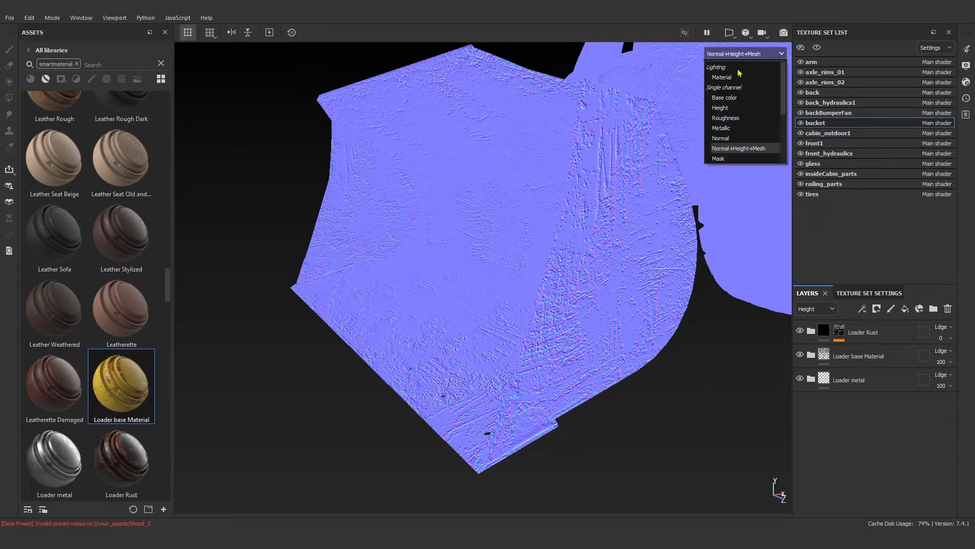
{"action": "left_click", "coordinate": [721, 64]}
{"action": "left_click", "coordinate": [800, 332]}
{"action": "left_click", "coordinate": [800, 332]}
{"action": "scroll", "coordinate": [483, 376], "scroll_direction": "up", "scroll_amount": 2}
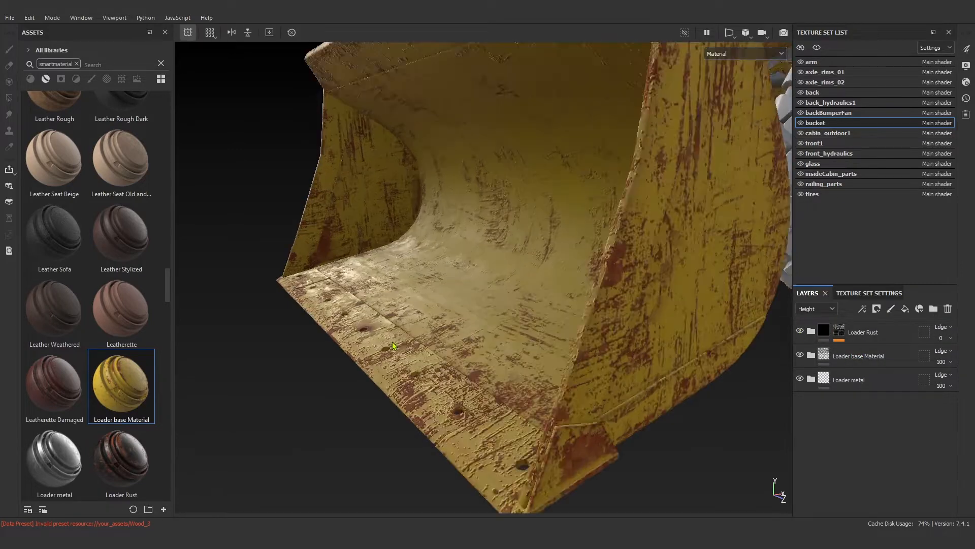
{"action": "left_click_drag", "start_coordinate": [426, 407], "coordinate": [573, 394], "text": "alt"}
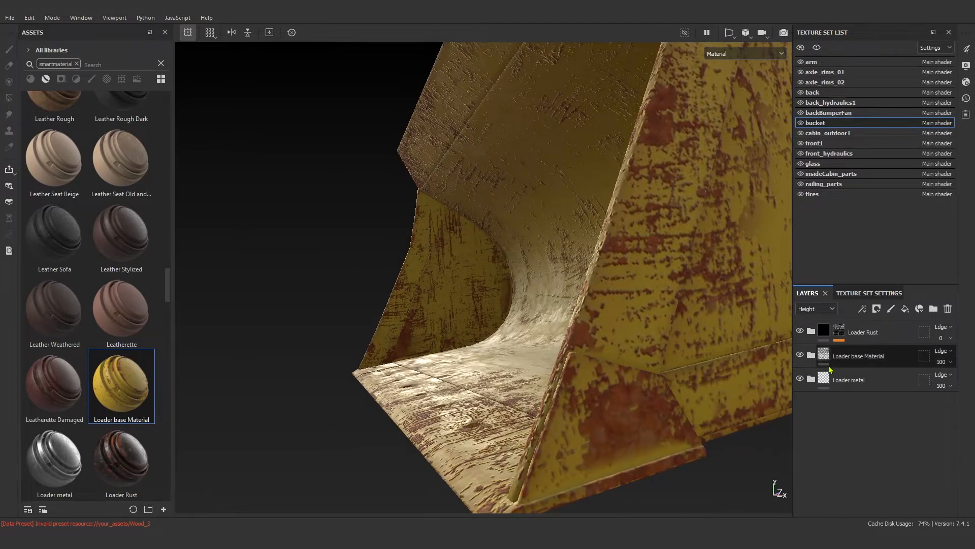
- Move the Loader metal folder above Loader Rust, hide it and check the layers it contains
{"action": "left_click", "coordinate": [876, 387]}
{"action": "left_click_drag", "start_coordinate": [878, 383], "coordinate": [863, 327]}
{"action": "left_click", "coordinate": [800, 331]}
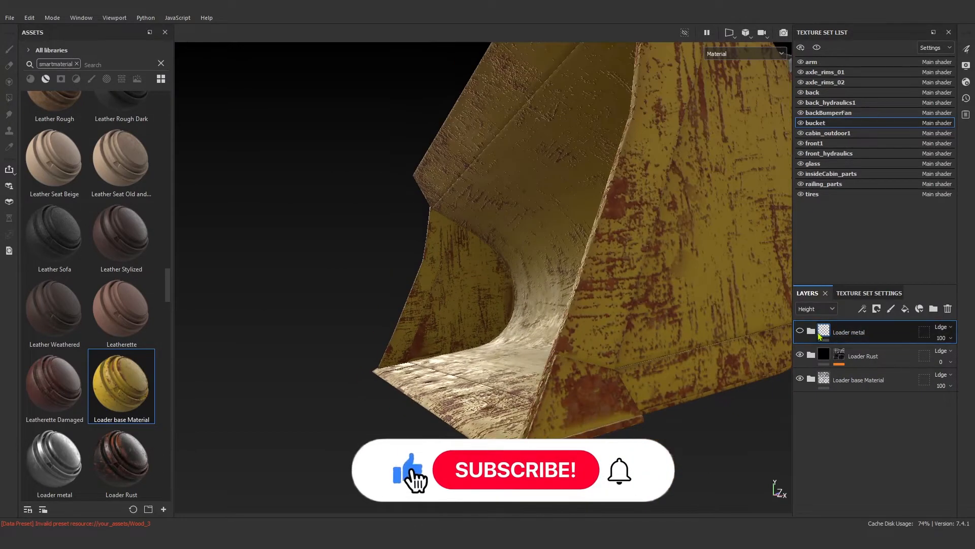
{"action": "left_click", "coordinate": [811, 331]}
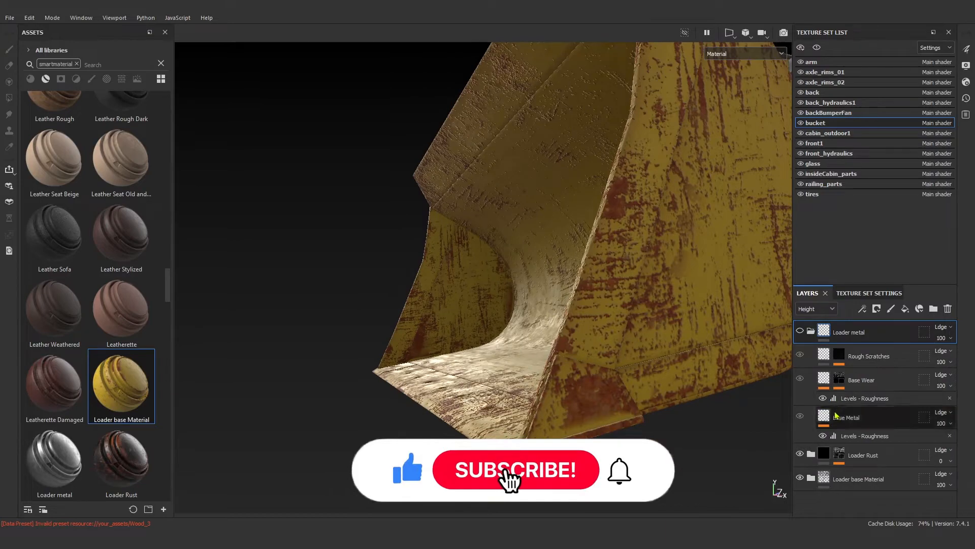
{"action": "left_click", "coordinate": [811, 331]}
- Delete the Loader metal folder from the bucket's layer stack
{"action": "scroll", "coordinate": [412, 343], "scroll_direction": "down", "scroll_amount": 5}
{"action": "left_click_drag", "start_coordinate": [413, 342], "coordinate": [328, 416], "text": "alt"}
{"action": "scroll", "coordinate": [489, 383], "scroll_direction": "up", "scroll_amount": 3}
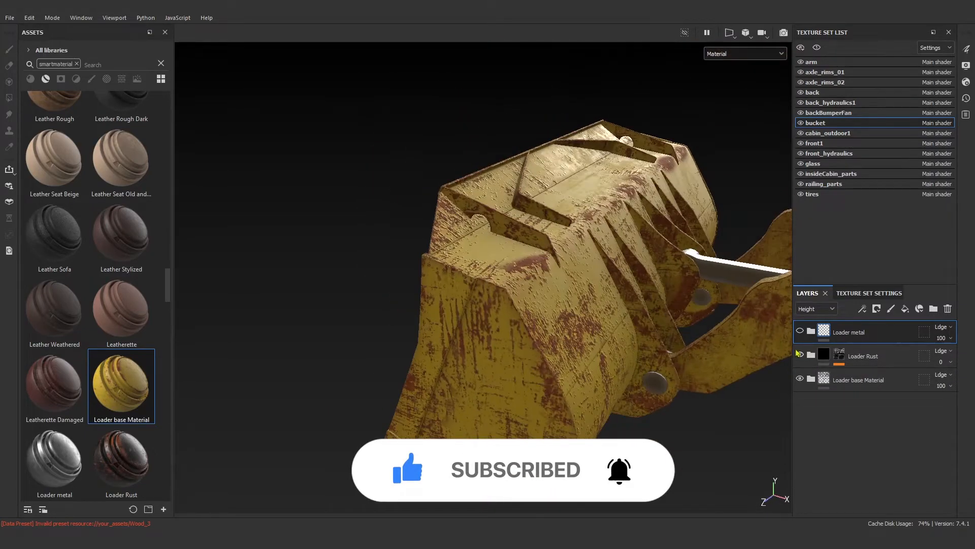
{"action": "left_click", "coordinate": [948, 308]}
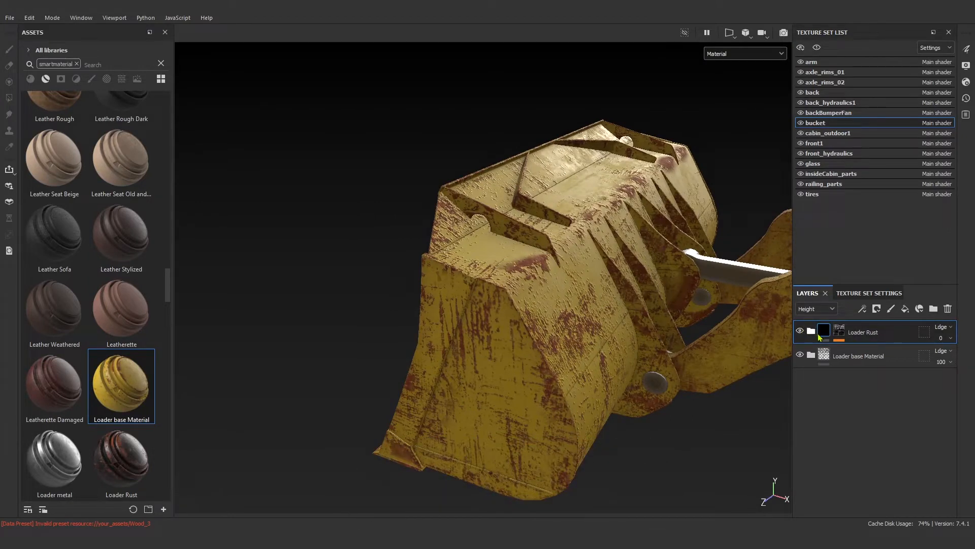
- Make the Add Detail paint effect in the Loader Rust mask active and show the bucket in the Material view
{"action": "left_click", "coordinate": [811, 331]}
{"action": "left_click", "coordinate": [865, 352]}
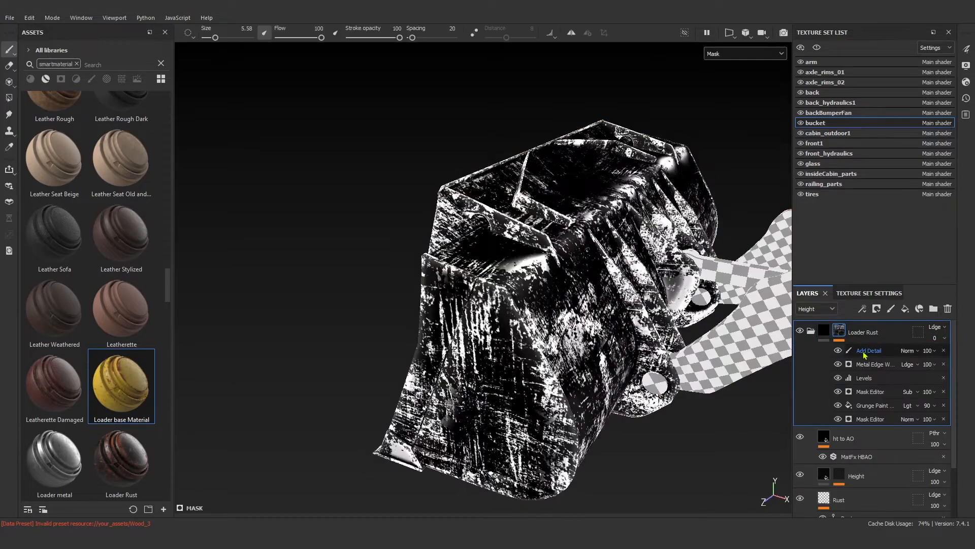
{"action": "left_click", "coordinate": [863, 352]}
{"action": "left_click_drag", "start_coordinate": [615, 345], "coordinate": [581, 320], "text": "alt"}
{"action": "key", "text": "m"}
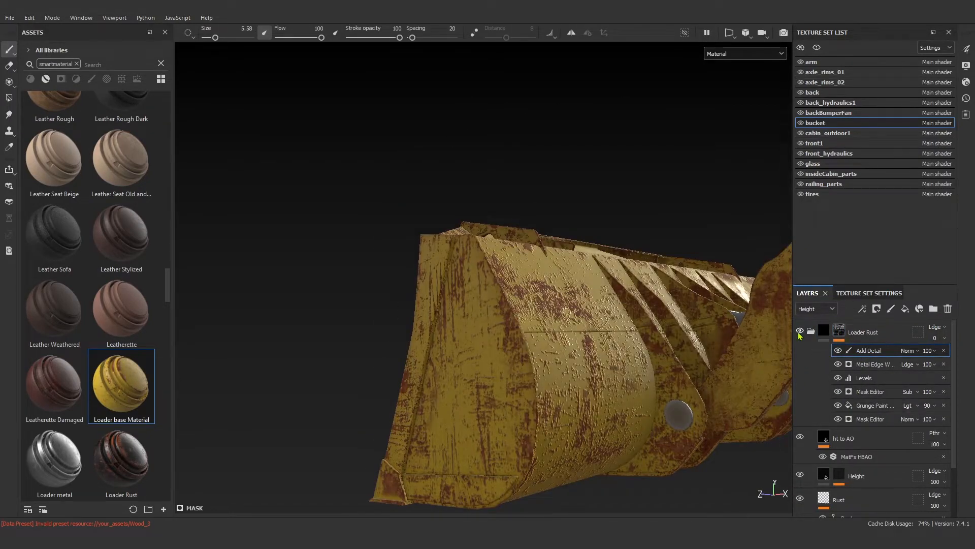
- Set the Loader Rust folder's Height blend mode to Normal
{"action": "left_click", "coordinate": [934, 327]}
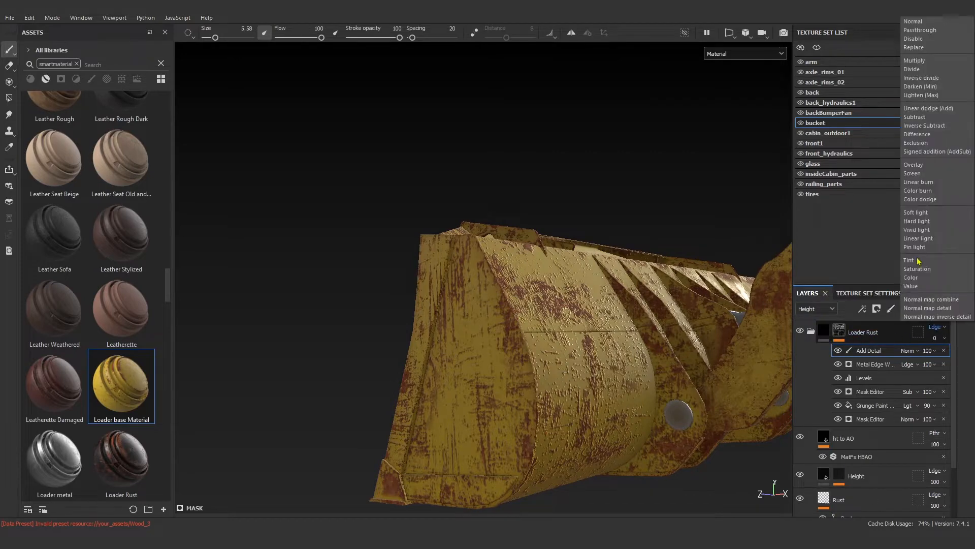
{"action": "left_click", "coordinate": [917, 21]}
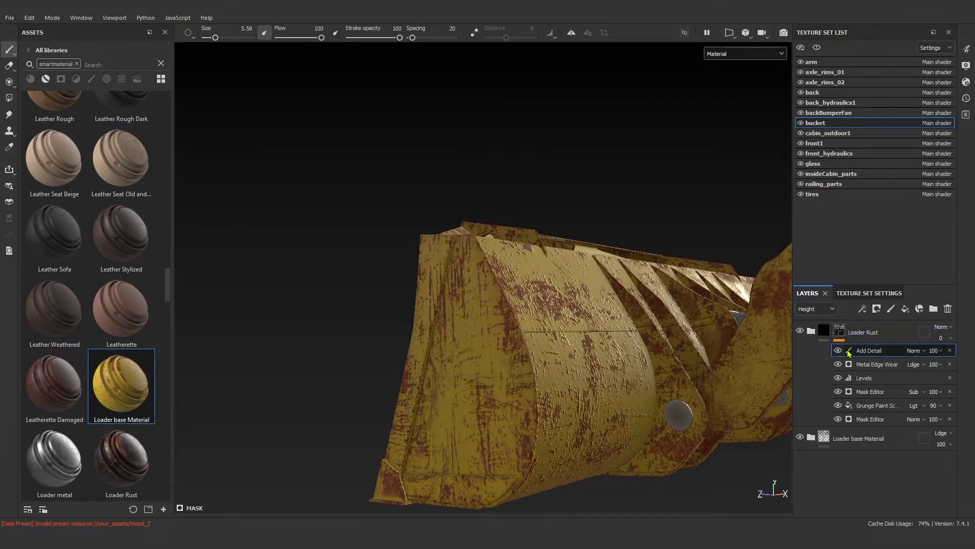
{"action": "scroll", "coordinate": [546, 363], "scroll_direction": "down", "scroll_amount": 5}
{"action": "left_click_drag", "start_coordinate": [538, 381], "coordinate": [567, 381], "text": "alt"}
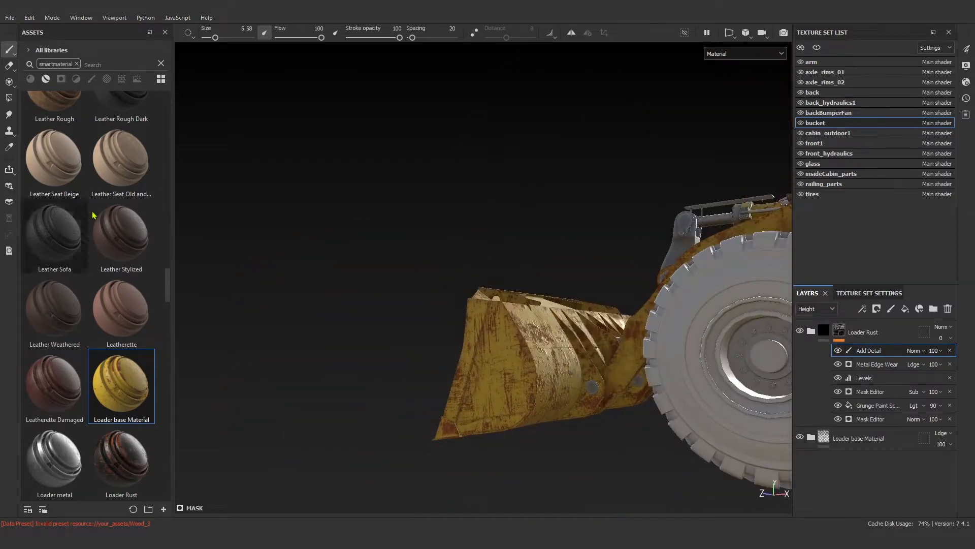
- Search the brushes for "dirt" and choose the Dirt 2 brush
{"action": "left_click", "coordinate": [77, 64]}
{"action": "left_click", "coordinate": [91, 79]}
{"action": "type", "text": "f"}
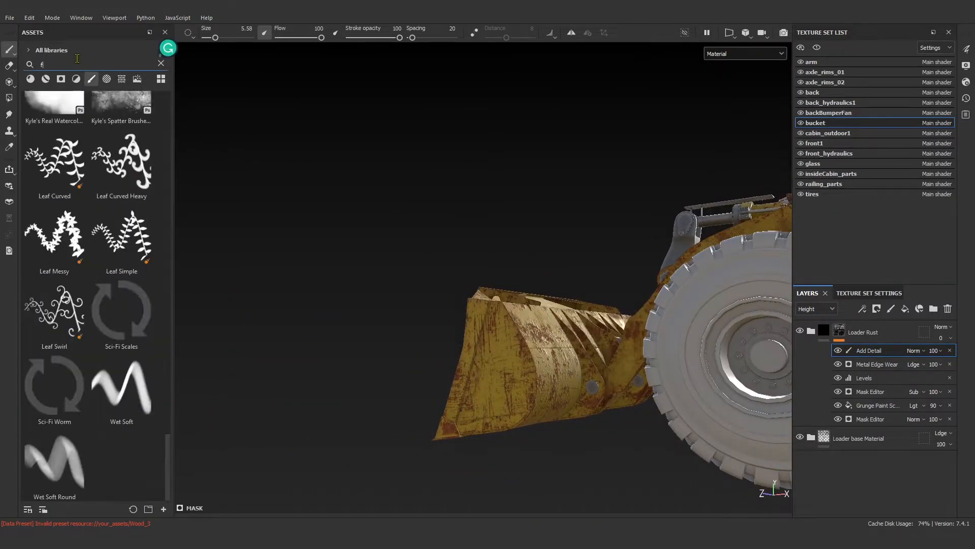
{"action": "key", "text": "BackSpace"}
{"action": "type", "text": "dirt"}
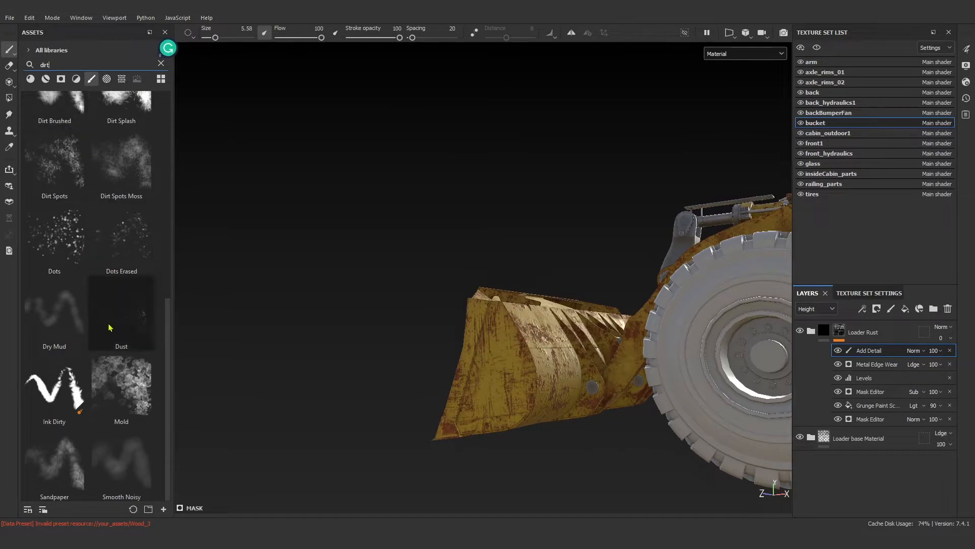
{"action": "scroll", "coordinate": [110, 288], "scroll_direction": "up", "scroll_amount": 6}
{"action": "scroll", "coordinate": [110, 288], "scroll_direction": "down", "scroll_amount": 6}
{"action": "scroll", "coordinate": [112, 310], "scroll_direction": "up", "scroll_amount": 6}
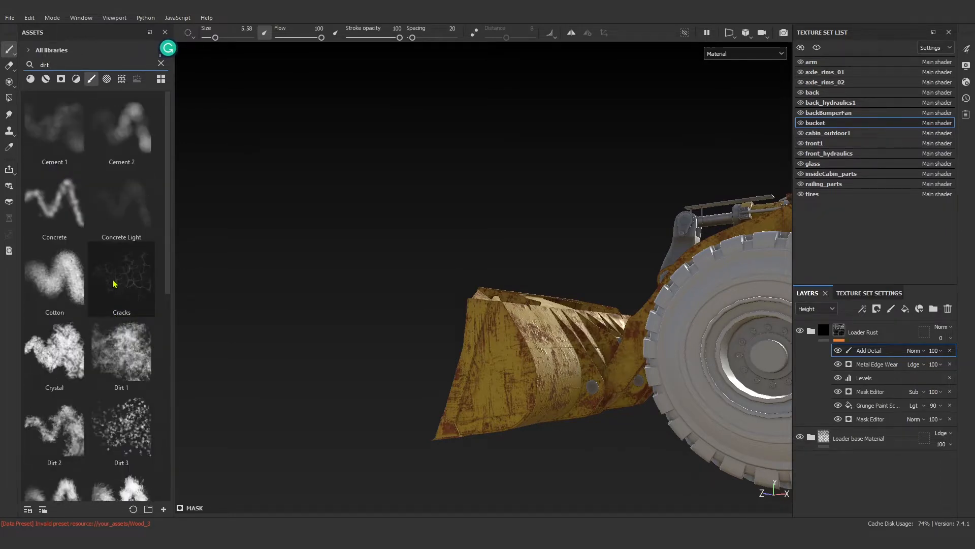
{"action": "left_click", "coordinate": [60, 426]}
- Adjust the Dirt 2 brush to a size of 20.05 and a flow of 100, undoing the test dab
{"action": "scroll", "coordinate": [556, 370], "scroll_direction": "up", "scroll_amount": 3}
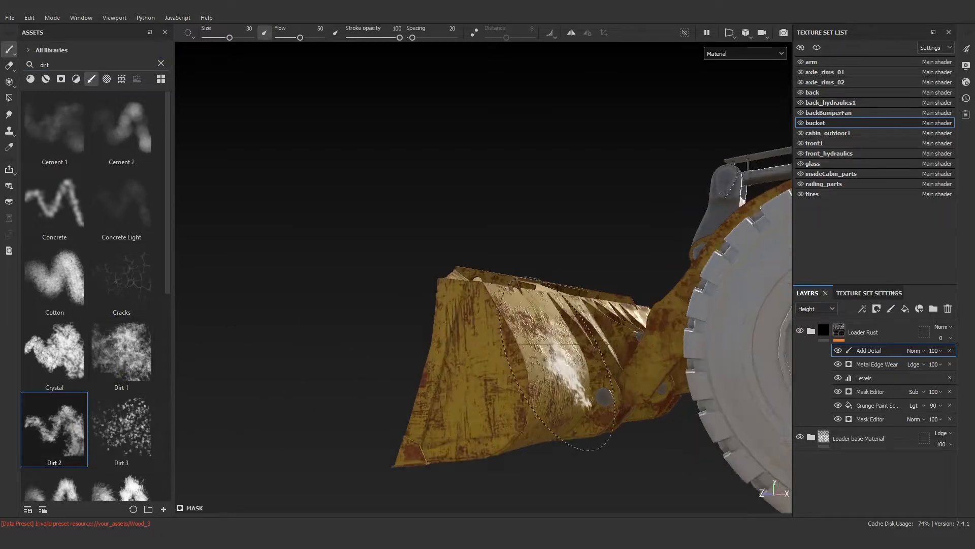
{"action": "left_click_drag", "start_coordinate": [556, 371], "coordinate": [540, 365], "text": "alt"}
{"action": "scroll", "coordinate": [540, 365], "scroll_direction": "up", "scroll_amount": 2}
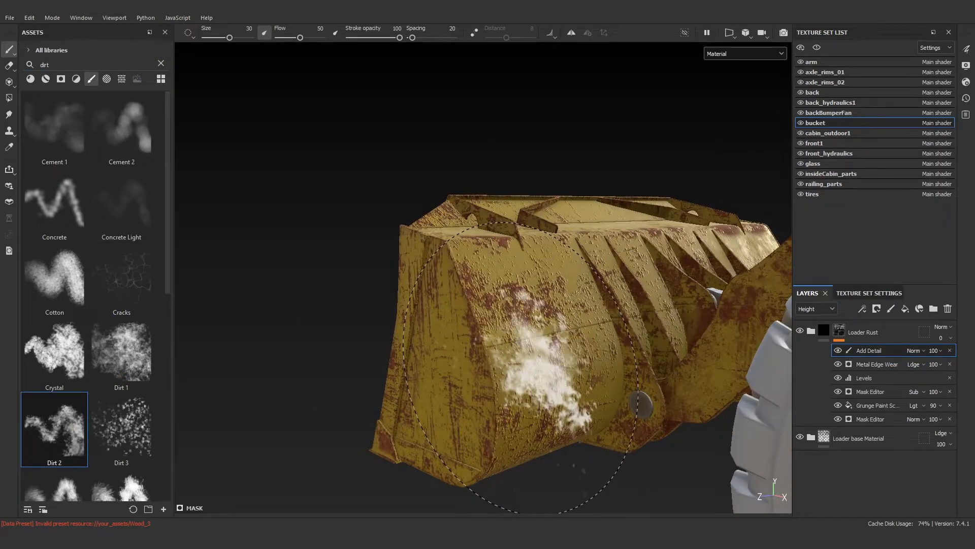
{"action": "right_click_drag", "start_coordinate": [533, 366], "coordinate": [512, 367], "text": "ctrl"}
{"action": "left_click", "coordinate": [529, 366]}
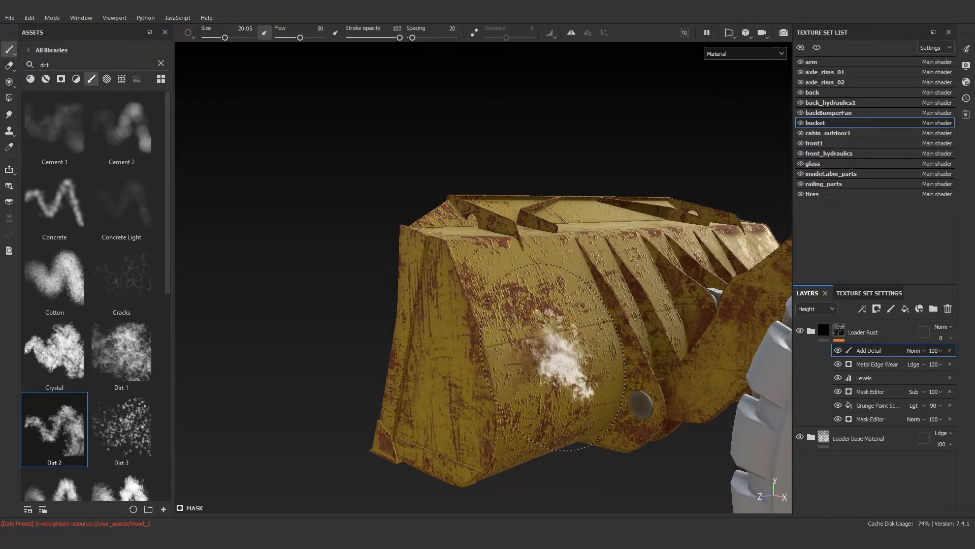
{"action": "key", "text": "ctrl+z"}
{"action": "left_click_drag", "start_coordinate": [300, 38], "coordinate": [336, 44]}
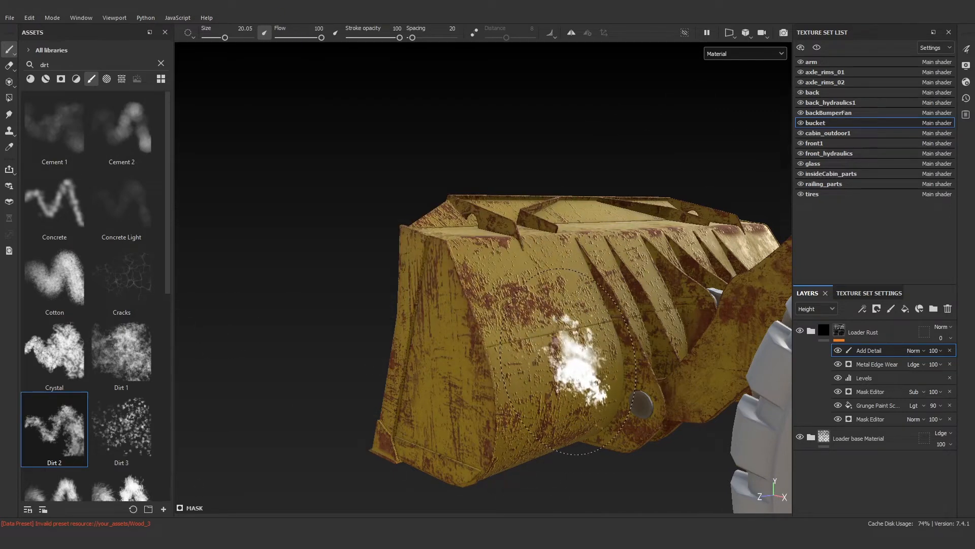
- Reduce the brush size to 8.29 and paint a band of rust across the back surface of the bucket
{"action": "right_click_drag", "start_coordinate": [564, 360], "coordinate": [532, 359], "text": "ctrl"}
{"action": "scroll", "coordinate": [530, 358], "scroll_direction": "up", "scroll_amount": 3}
{"action": "mouse_move", "coordinate": [497, 374]}
{"action": "left_mouse_down"}
{"action": "mouse_move", "coordinate": [462, 373]}
{"action": "mouse_move", "coordinate": [670, 307]}
{"action": "left_mouse_up"}
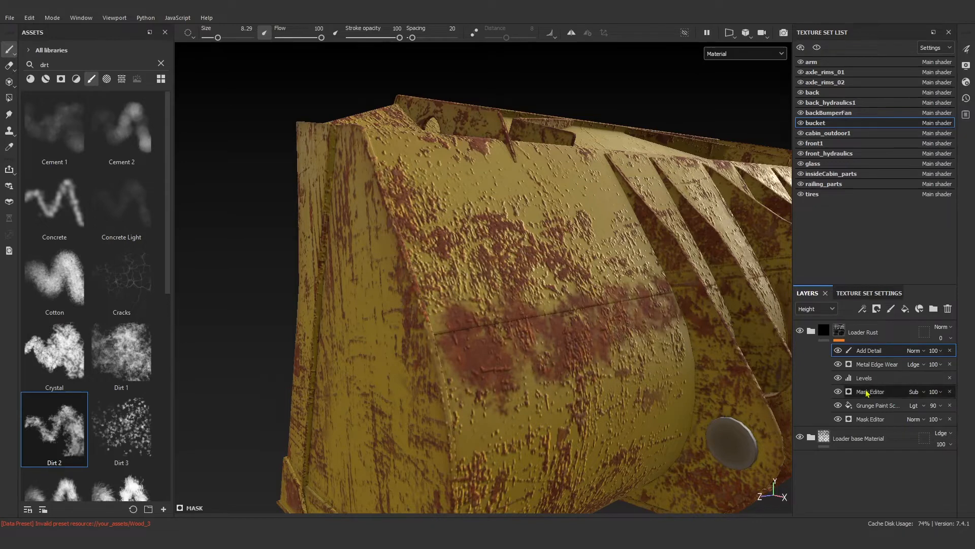
- Set the Loader Rust folder's Height blend mode to Linear dodge (Add) and its opacity to 100
{"action": "left_click", "coordinate": [811, 331]}
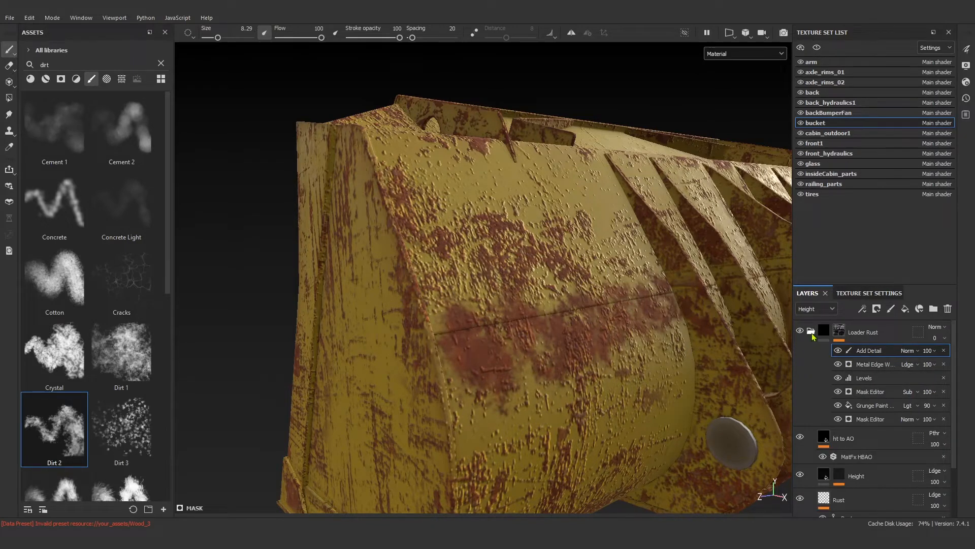
{"action": "left_click", "coordinate": [936, 326]}
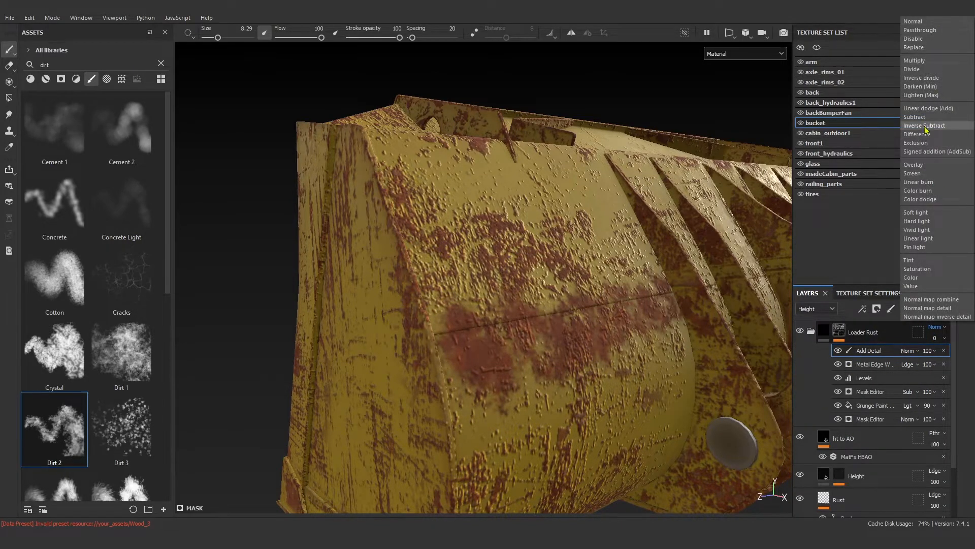
{"action": "left_click", "coordinate": [920, 108]}
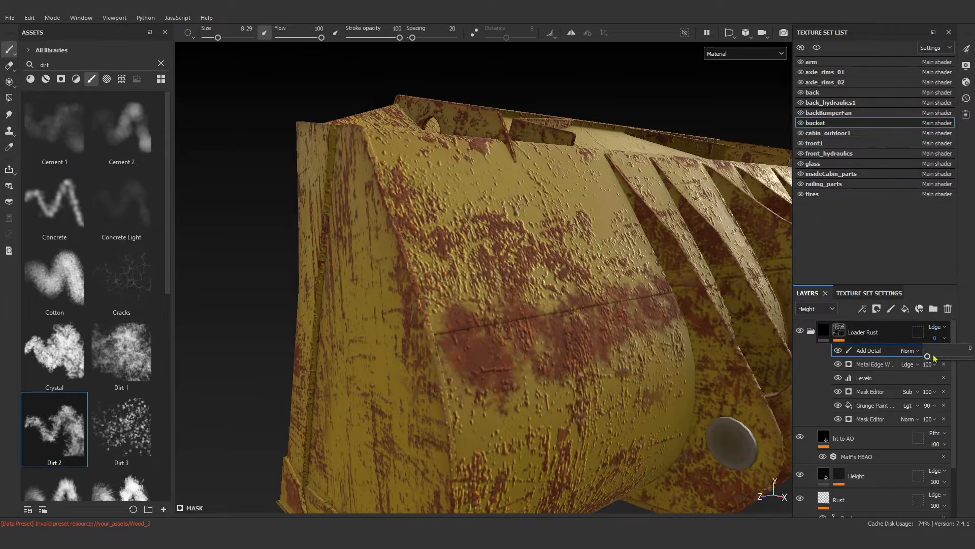
- Set the uniform height value of the Height layer inside the Loader Rust folder to 0.1386
{"action": "scroll", "coordinate": [914, 386], "scroll_direction": "down", "scroll_amount": 2}
{"action": "left_click", "coordinate": [894, 378]}
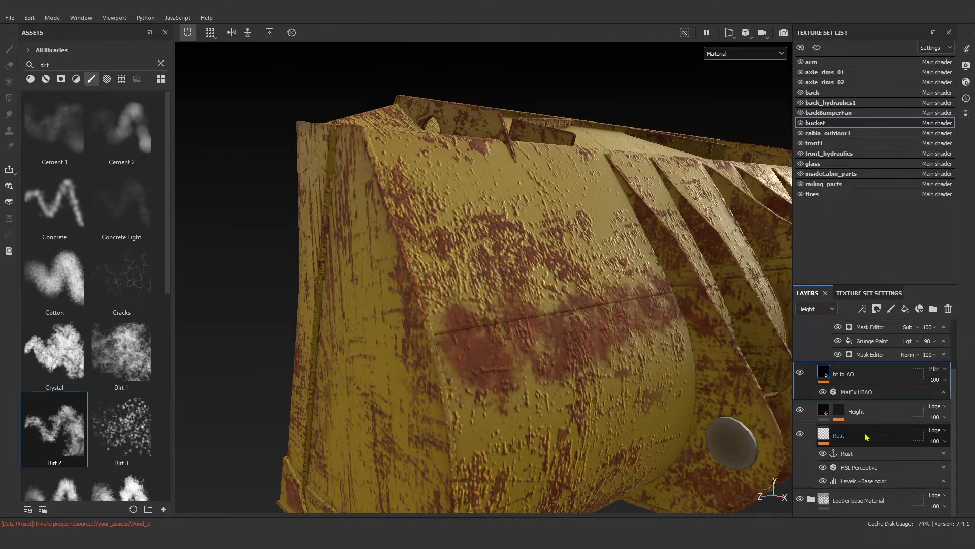
{"action": "left_click", "coordinate": [863, 413]}
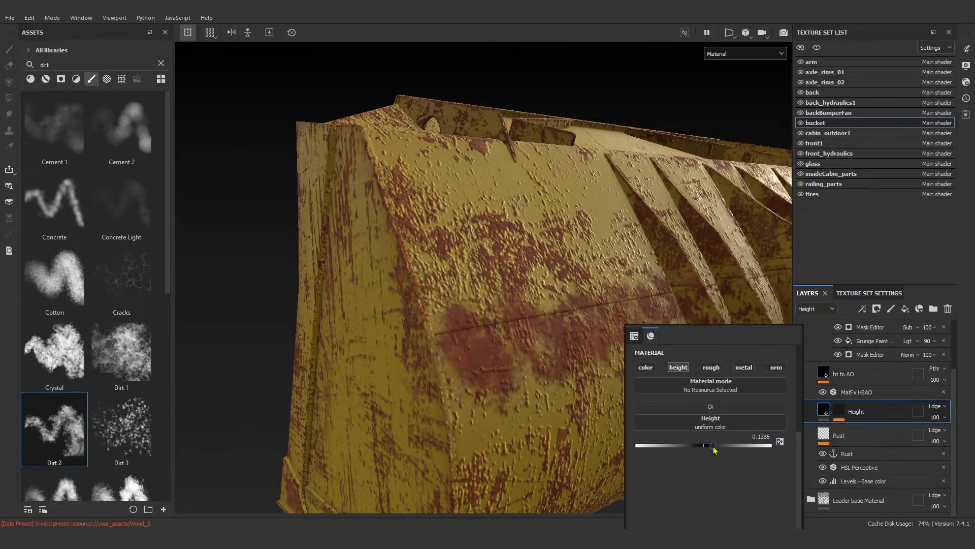
- Examine the bucket's surface relief in the Normal+Height+Mesh channel view and collapse the Loader Rust folder
{"action": "left_click", "coordinate": [744, 53]}
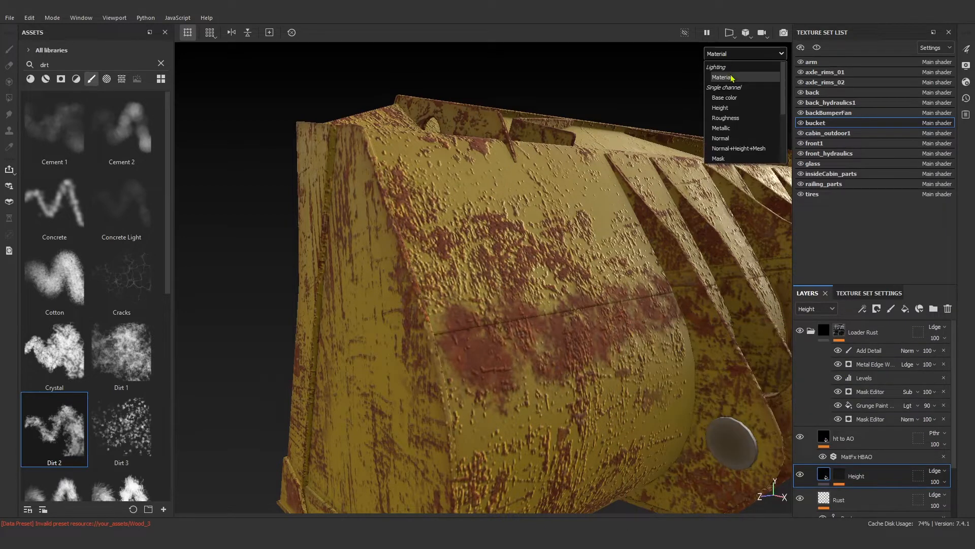
{"action": "left_click", "coordinate": [737, 148]}
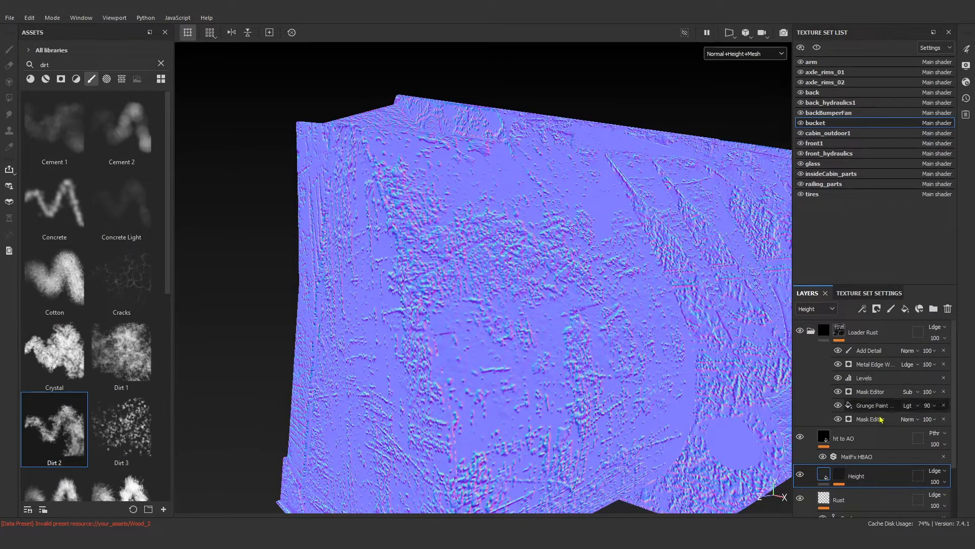
{"action": "left_click", "coordinate": [811, 331]}
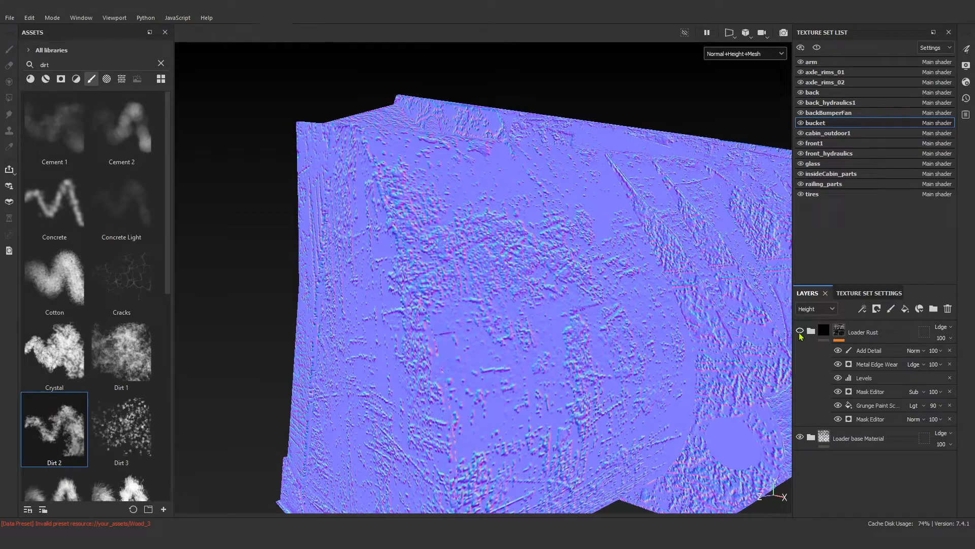
- Restore the Material view and thicken the rust band across the bucket's back on the Add Detail layer
{"action": "left_click", "coordinate": [868, 350]}
{"action": "key", "text": "1"}
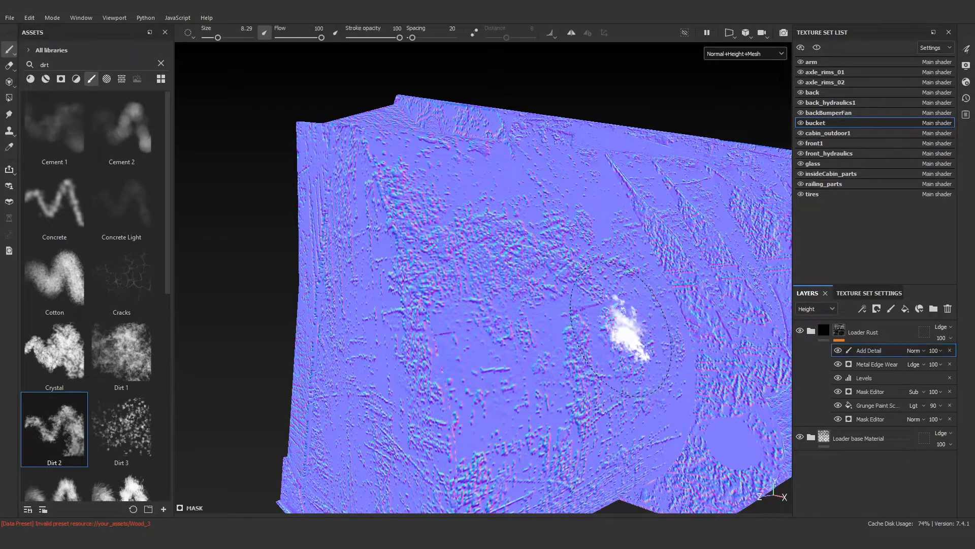
{"action": "key", "text": "m"}
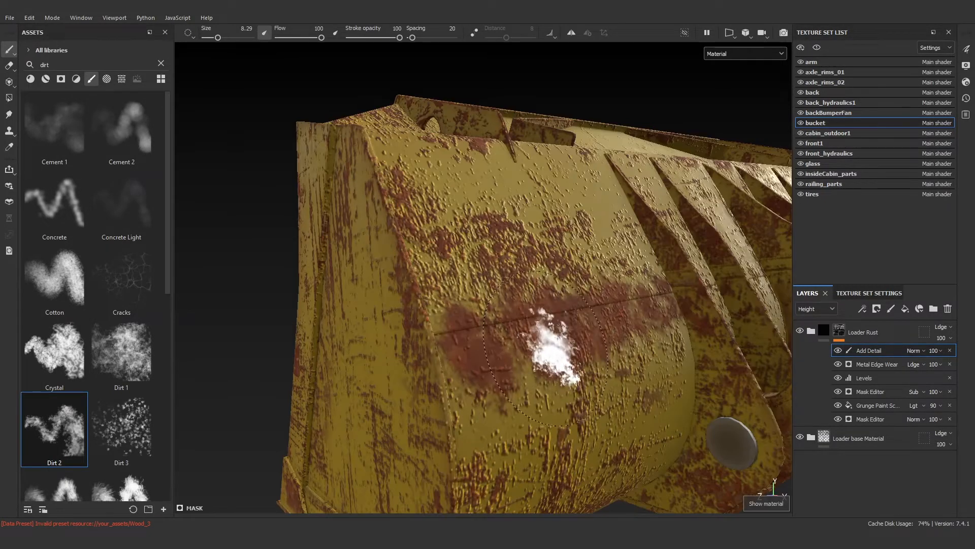
{"action": "left_click_drag", "start_coordinate": [508, 277], "coordinate": [434, 355]}
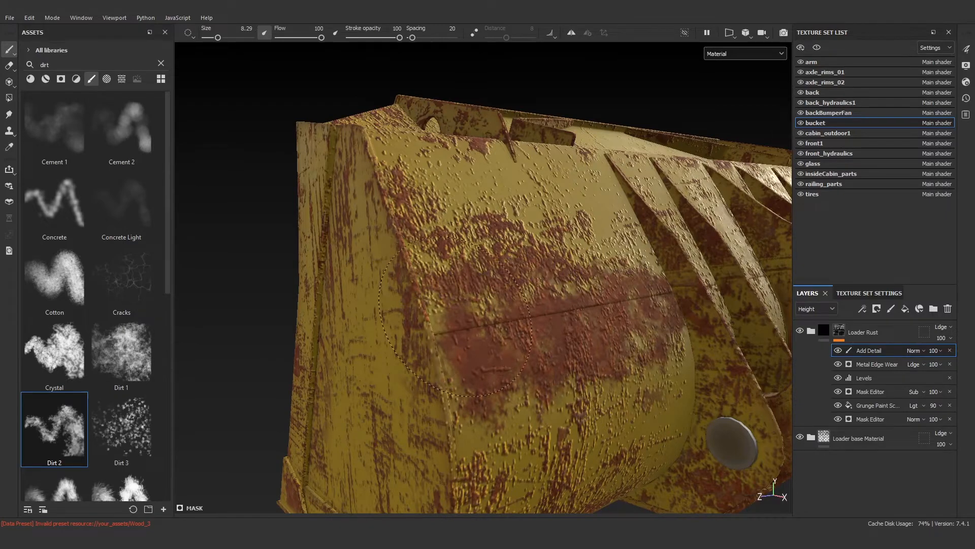
- Paint a long band of rust across the underside of the bucket with the Dirt 2 brush
{"action": "scroll", "coordinate": [526, 352], "scroll_direction": "down", "scroll_amount": 5}
{"action": "left_click_drag", "start_coordinate": [527, 351], "coordinate": [494, 284], "text": "alt"}
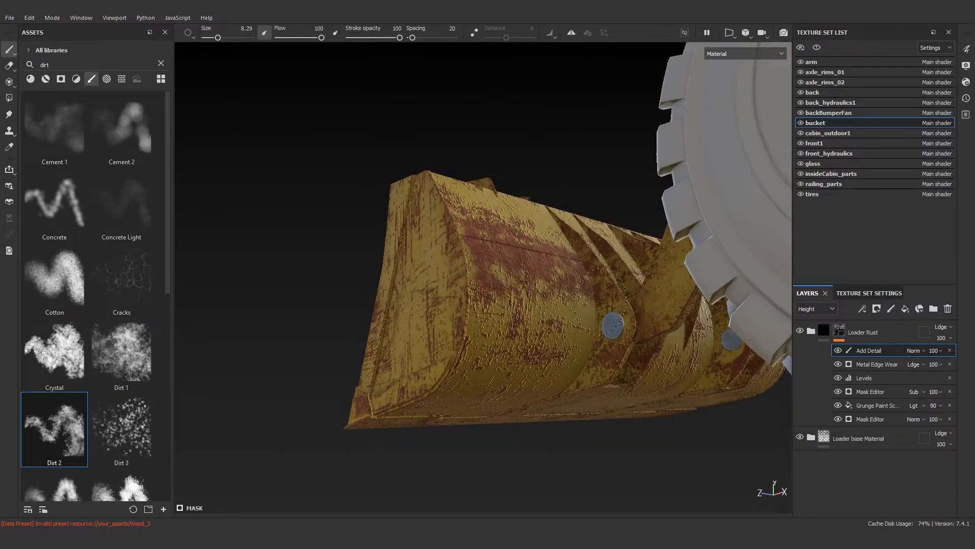
{"action": "left_click_drag", "start_coordinate": [598, 371], "coordinate": [357, 321], "text": "alt"}
{"action": "scroll", "coordinate": [589, 325], "scroll_direction": "up", "scroll_amount": 5}
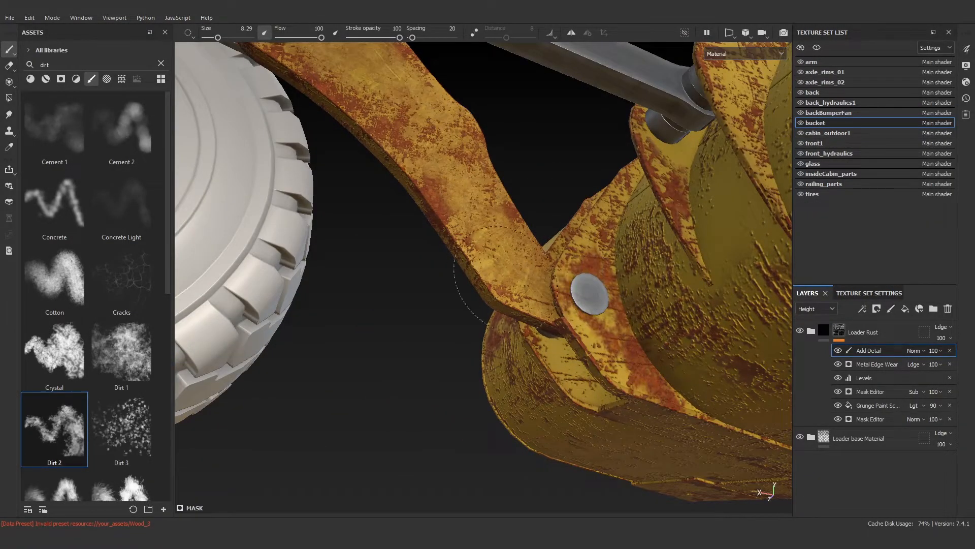
{"action": "left_click_drag", "start_coordinate": [668, 407], "coordinate": [910, 381], "text": "alt"}
{"action": "mouse_move", "coordinate": [668, 455]}
{"action": "left_mouse_down", "text": "alt"}
{"action": "mouse_move", "coordinate": [518, 442]}
{"action": "mouse_move", "coordinate": [395, 339]}
{"action": "mouse_move", "coordinate": [561, 368]}
{"action": "left_mouse_up", "text": "alt"}
{"action": "left_click_drag", "start_coordinate": [454, 292], "coordinate": [610, 325]}
{"action": "mouse_move", "coordinate": [386, 264]}
{"action": "left_mouse_down"}
{"action": "mouse_move", "coordinate": [612, 380]}
{"action": "mouse_move", "coordinate": [472, 304]}
{"action": "left_mouse_up"}
{"action": "scroll", "coordinate": [518, 322], "scroll_direction": "down", "scroll_amount": 3}
{"action": "middle_click_drag", "start_coordinate": [656, 397], "coordinate": [371, 285], "text": "alt"}
{"action": "left_click_drag", "start_coordinate": [315, 251], "coordinate": [493, 351]}
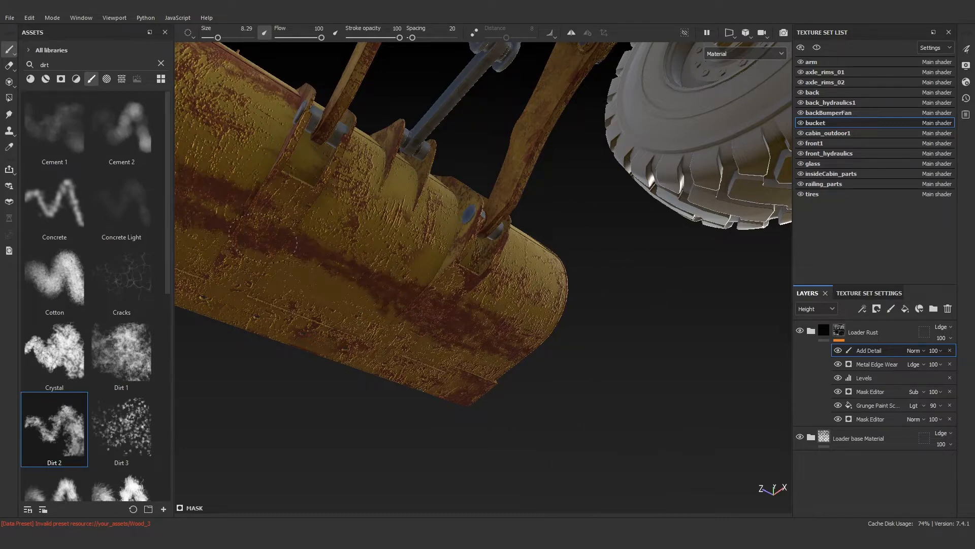
- Break up the painted rust on the bucket's underside and back into irregular patches with the Dirt 2 brush
{"action": "left_click_drag", "start_coordinate": [292, 244], "coordinate": [422, 251], "text": "alt"}
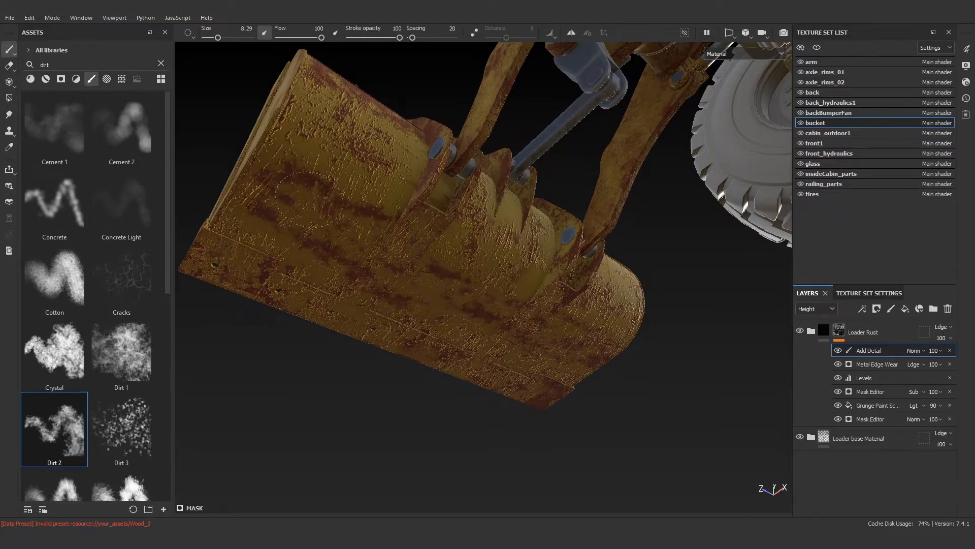
{"action": "scroll", "coordinate": [371, 218], "scroll_direction": "down", "scroll_amount": 2}
{"action": "left_click_drag", "start_coordinate": [427, 246], "coordinate": [553, 244], "text": "alt"}
{"action": "left_click_drag", "start_coordinate": [386, 256], "coordinate": [406, 325], "text": "alt"}
{"action": "middle_click_drag", "start_coordinate": [406, 325], "coordinate": [417, 351], "text": "alt"}
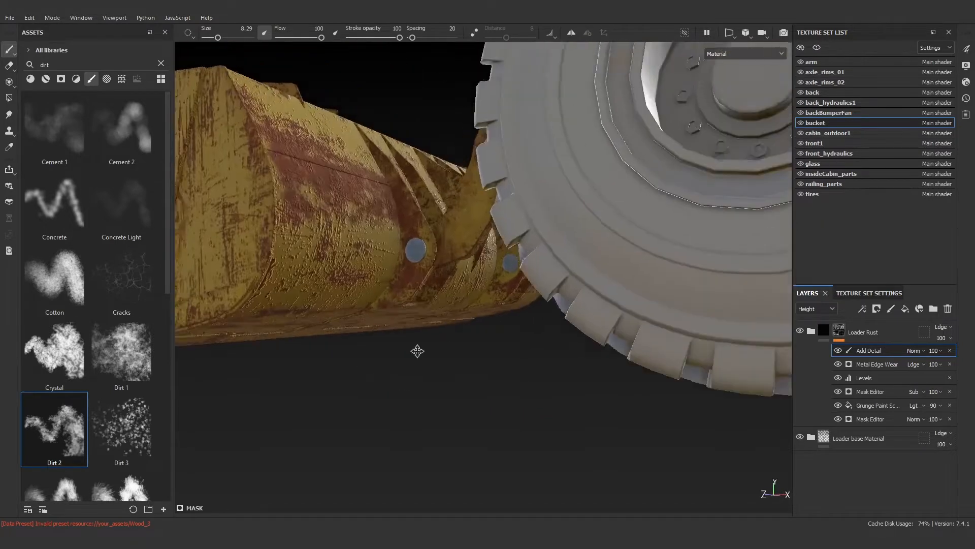
{"action": "mouse_move", "coordinate": [417, 351]}
{"action": "left_mouse_down", "text": "alt"}
{"action": "mouse_move", "coordinate": [422, 362]}
{"action": "mouse_move", "coordinate": [406, 350]}
{"action": "left_mouse_up", "text": "alt"}
{"action": "left_click_drag", "start_coordinate": [474, 323], "coordinate": [531, 338], "text": "alt"}
{"action": "scroll", "coordinate": [534, 339], "scroll_direction": "down", "scroll_amount": 2}
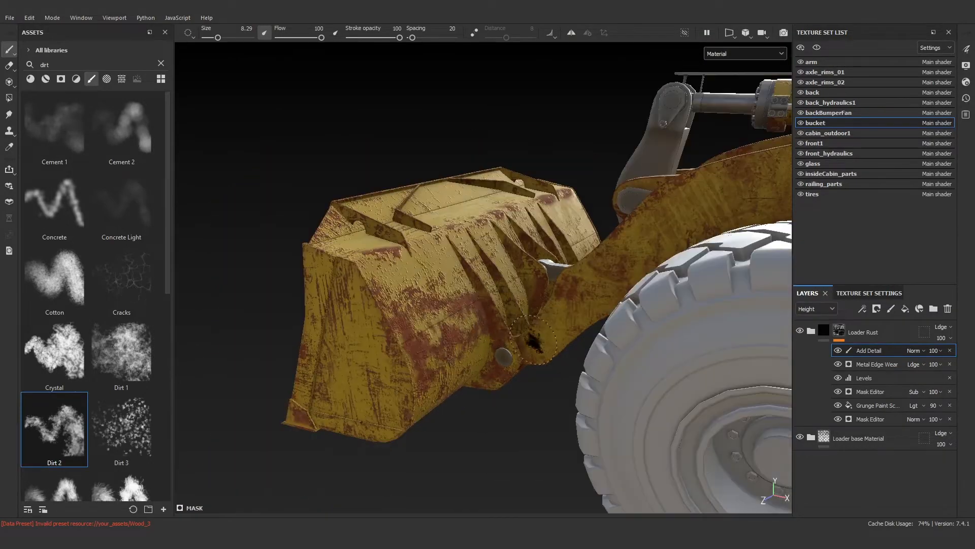
{"action": "scroll", "coordinate": [406, 292], "scroll_direction": "up", "scroll_amount": 2}
{"action": "mouse_move", "coordinate": [469, 302]}
{"action": "left_mouse_down", "text": "alt"}
{"action": "mouse_move", "coordinate": [531, 320]}
{"action": "mouse_move", "coordinate": [515, 318]}
{"action": "left_mouse_up", "text": "alt"}
{"action": "scroll", "coordinate": [509, 310], "scroll_direction": "up", "scroll_amount": 3}
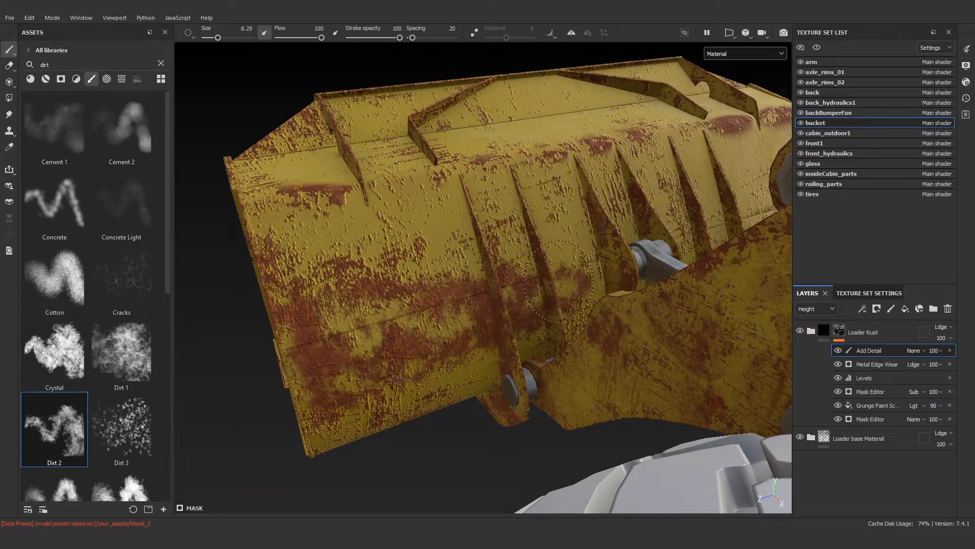
- Adjust the alpha parameters of the Dirt 2 brush for a rougher stroke
{"action": "right_click", "coordinate": [469, 204]}
{"action": "scroll", "coordinate": [540, 283], "scroll_direction": "up", "scroll_amount": 8}
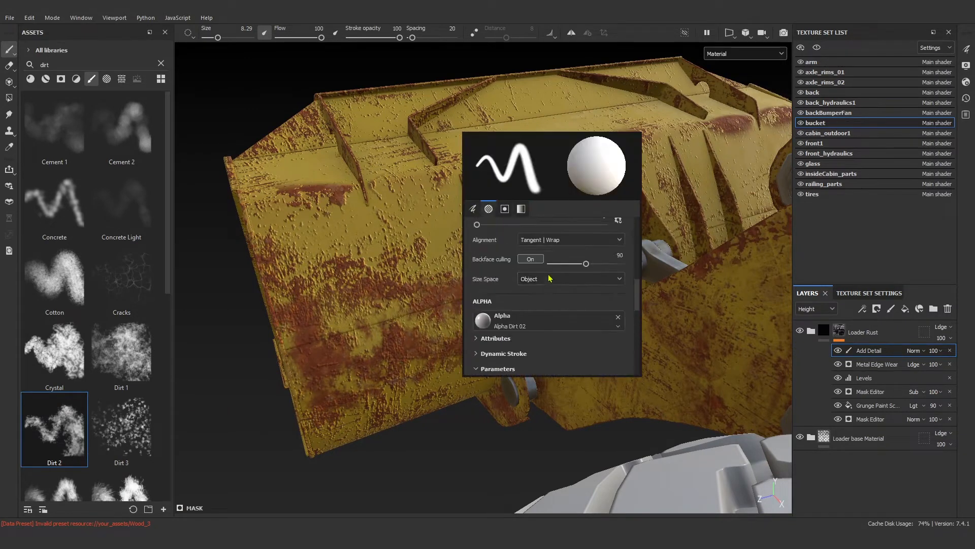
{"action": "scroll", "coordinate": [552, 279], "scroll_direction": "down", "scroll_amount": 3}
{"action": "left_click_drag", "start_coordinate": [599, 297], "coordinate": [577, 297]}
{"action": "scroll", "coordinate": [523, 296], "scroll_direction": "up", "scroll_amount": 3}
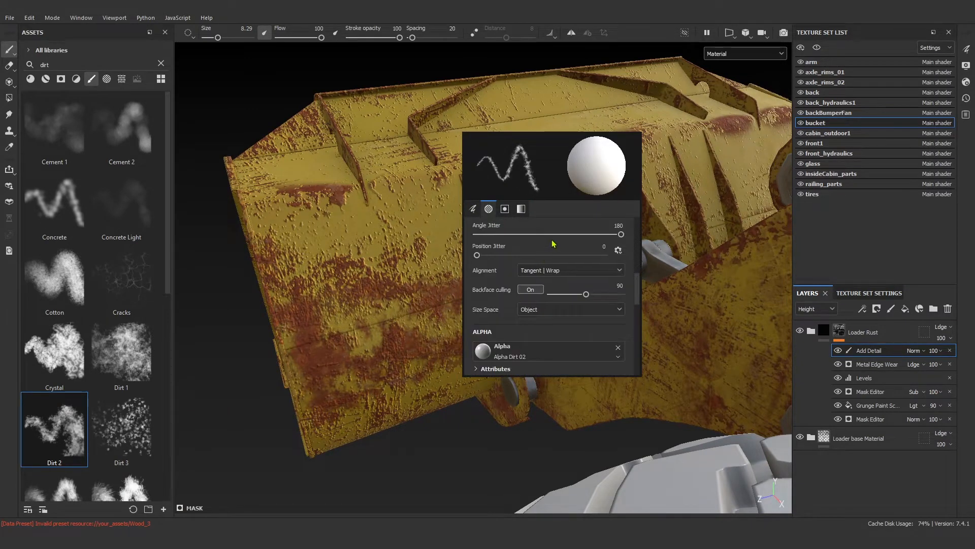
- Examine the rust on the bucket's back, ribs and underside from all around the loader
{"action": "left_click_drag", "start_coordinate": [323, 248], "coordinate": [512, 283], "text": "alt"}
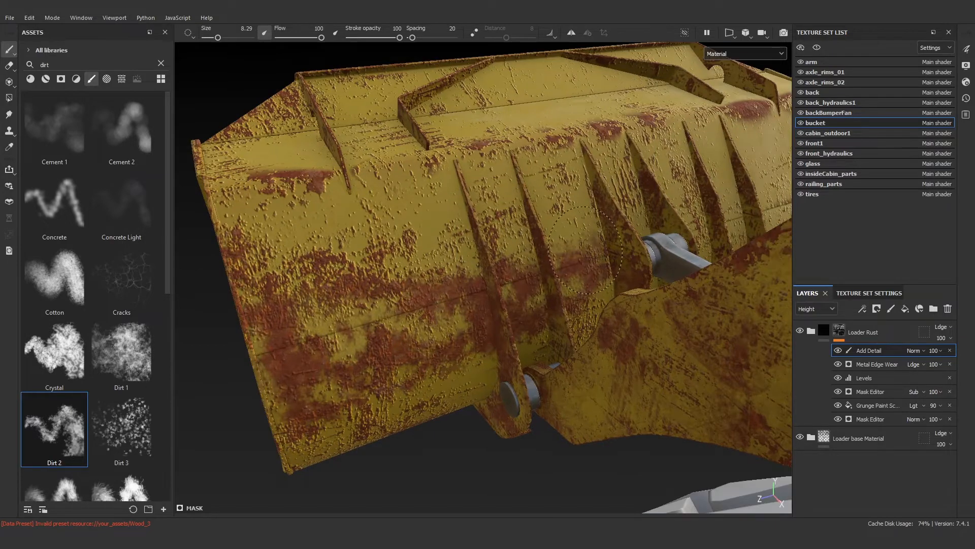
{"action": "mouse_move", "coordinate": [585, 250]}
{"action": "left_mouse_down", "text": "alt"}
{"action": "mouse_move", "coordinate": [527, 273]}
{"action": "mouse_move", "coordinate": [508, 244]}
{"action": "left_mouse_up", "text": "alt"}
{"action": "scroll", "coordinate": [526, 272], "scroll_direction": "up", "scroll_amount": 5}
{"action": "scroll", "coordinate": [551, 291], "scroll_direction": "down", "scroll_amount": 10}
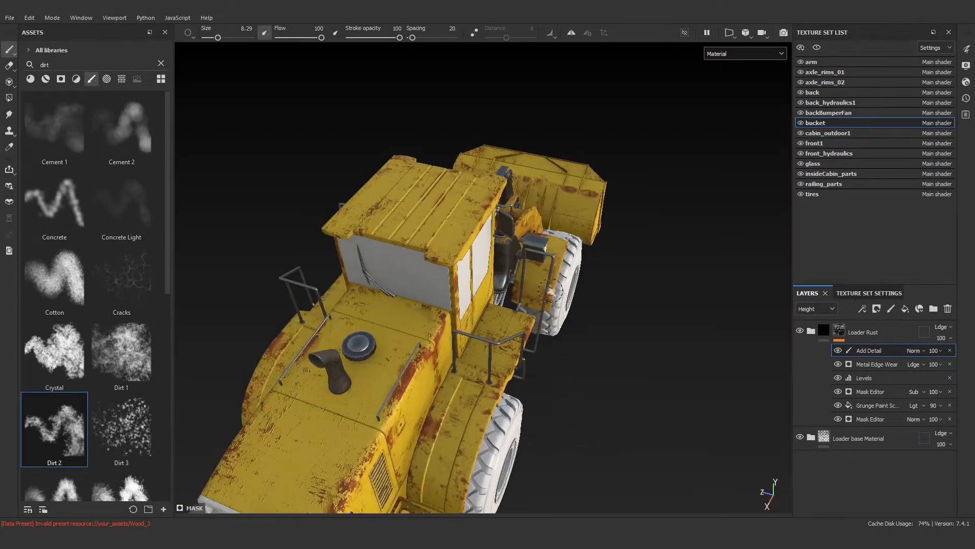
{"action": "left_click_drag", "start_coordinate": [551, 291], "coordinate": [447, 261], "text": "alt"}
{"action": "scroll", "coordinate": [644, 325], "scroll_direction": "up", "scroll_amount": 3}
{"action": "scroll", "coordinate": [655, 284], "scroll_direction": "up", "scroll_amount": 5}
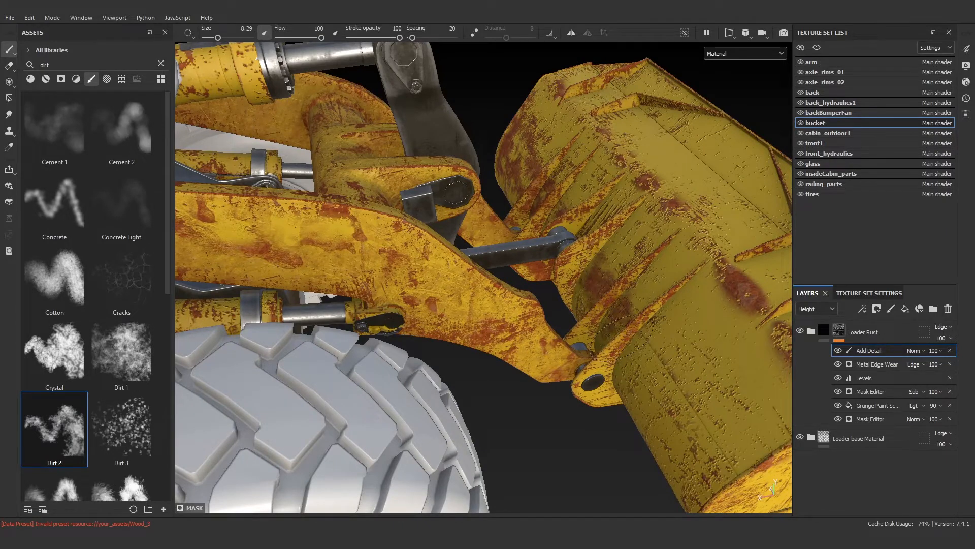
{"action": "left_click_drag", "start_coordinate": [604, 382], "coordinate": [539, 281], "text": "alt"}
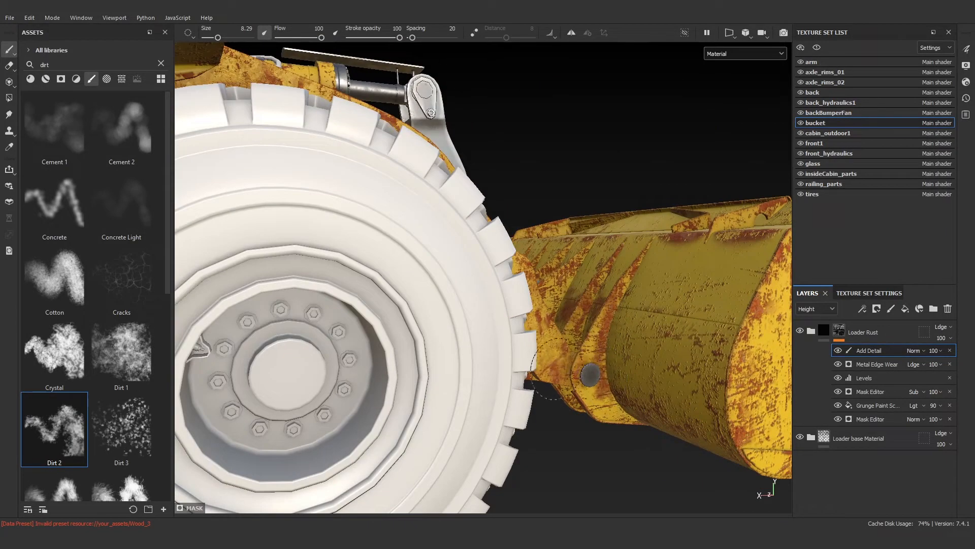
{"action": "left_click_drag", "start_coordinate": [594, 389], "coordinate": [584, 465], "text": "alt"}
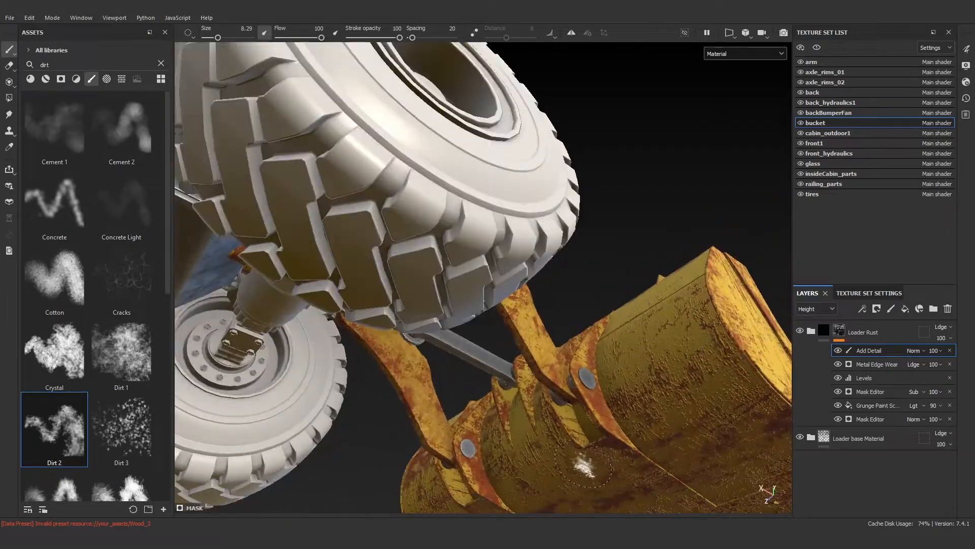
{"action": "left_click_drag", "start_coordinate": [504, 414], "coordinate": [566, 422], "text": "alt"}
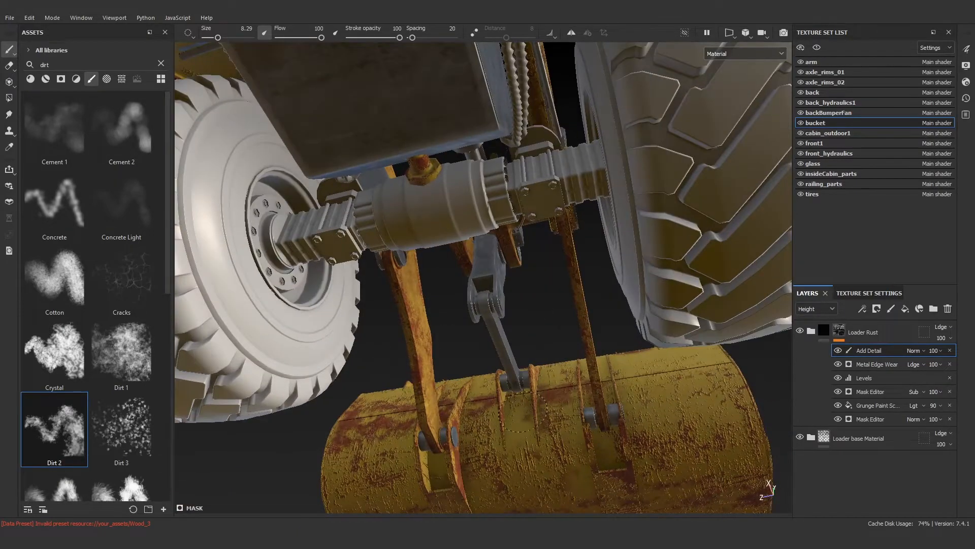
{"action": "left_click_drag", "start_coordinate": [500, 414], "coordinate": [543, 427], "text": "alt"}
{"action": "right_click_drag", "start_coordinate": [488, 427], "coordinate": [534, 472], "text": "alt"}
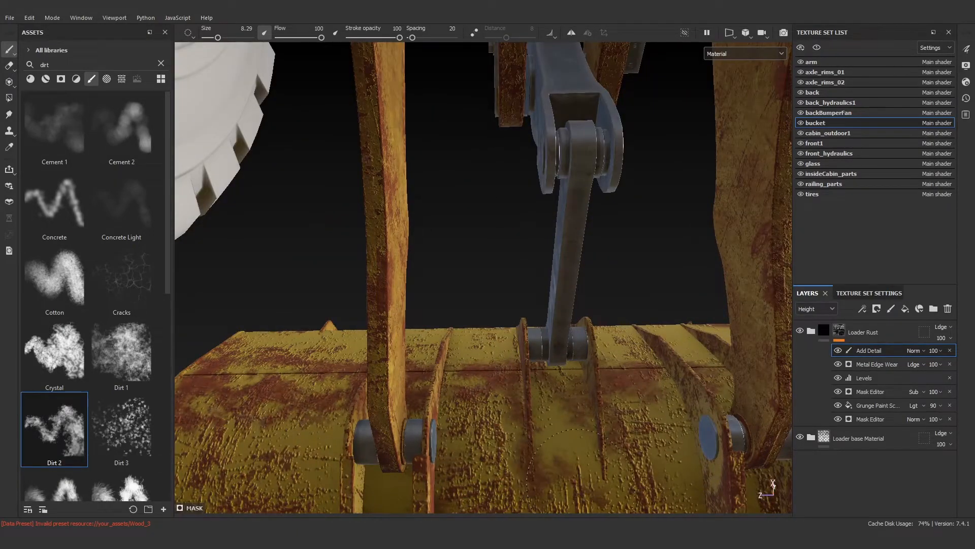
{"action": "left_click_drag", "start_coordinate": [512, 351], "coordinate": [584, 473], "text": "alt"}
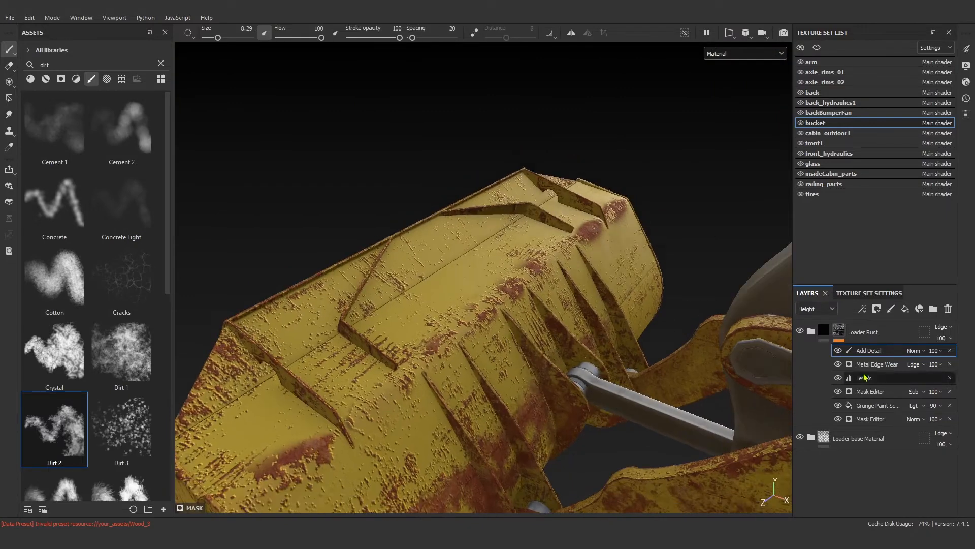
- Raise the uniform height value of the Height layer in the Loader Rust folder to 0.4307
{"action": "left_click", "coordinate": [811, 330]}
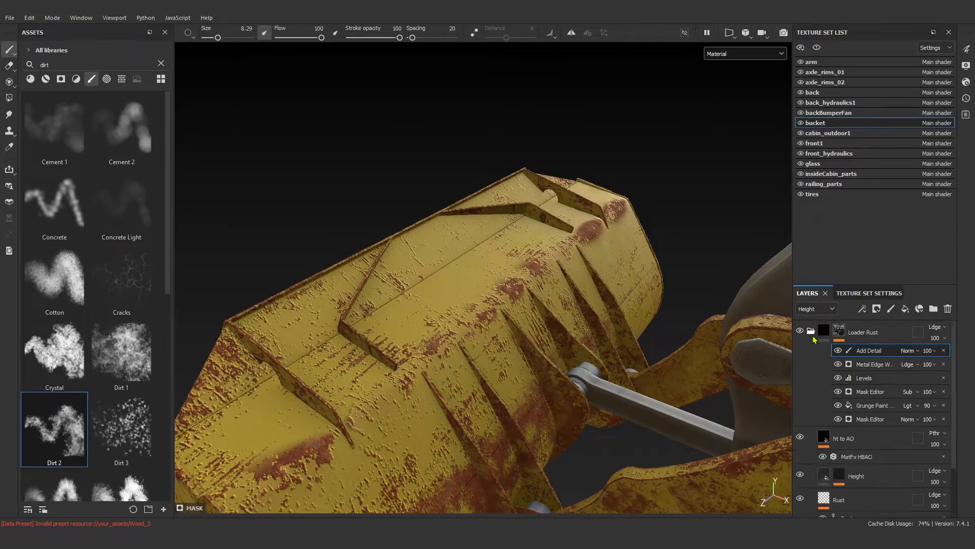
{"action": "scroll", "coordinate": [873, 406], "scroll_direction": "down", "scroll_amount": 3}
{"action": "left_click", "coordinate": [839, 412]}
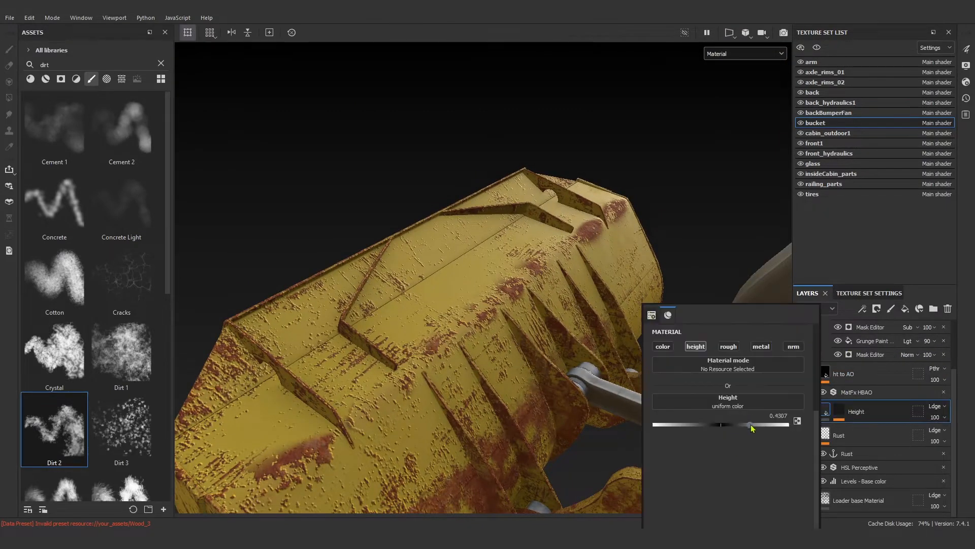
{"action": "right_click_drag", "start_coordinate": [675, 257], "coordinate": [644, 476], "text": "alt"}
- Collapse the Loader Rust folder and lower the Loader base Material folder's Height opacity to 57
{"action": "scroll", "coordinate": [806, 353], "scroll_direction": "up", "scroll_amount": 3}
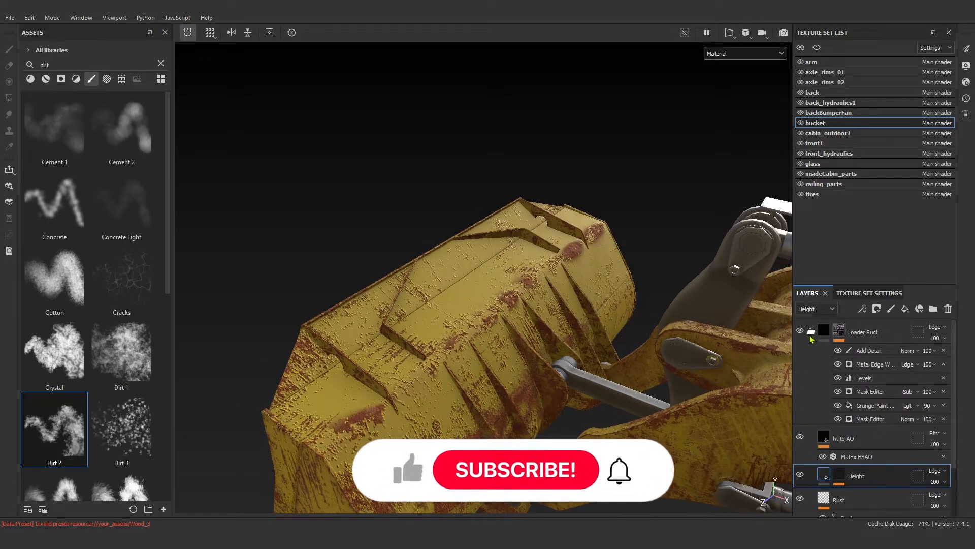
{"action": "left_click", "coordinate": [811, 333]}
{"action": "left_click_drag", "start_coordinate": [954, 460], "coordinate": [956, 462]}
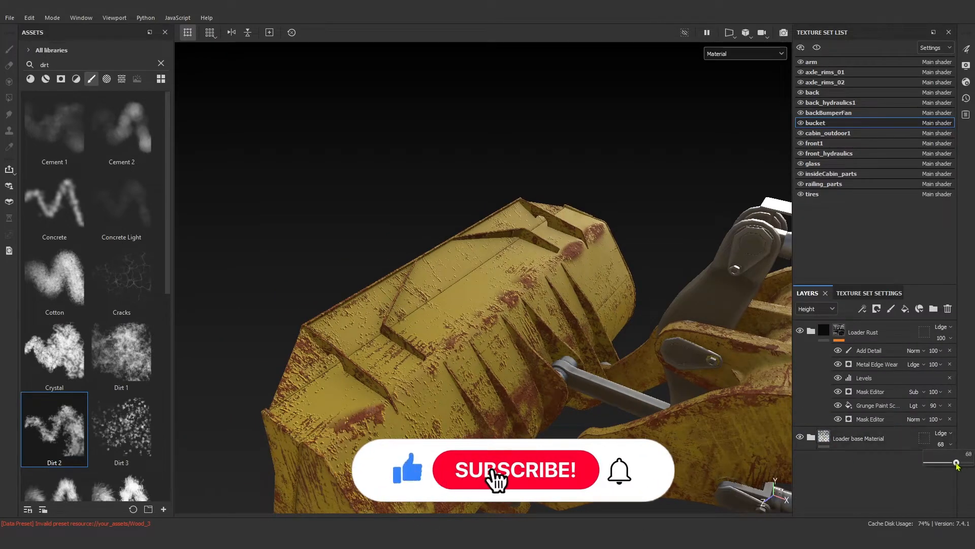
{"action": "right_click_drag", "start_coordinate": [341, 251], "coordinate": [403, 404], "text": "alt"}
{"action": "mouse_move", "coordinate": [402, 404]}
{"action": "left_mouse_down", "text": "alt"}
{"action": "mouse_move", "coordinate": [373, 366]}
{"action": "mouse_move", "coordinate": [373, 378]}
{"action": "left_mouse_up", "text": "alt"}
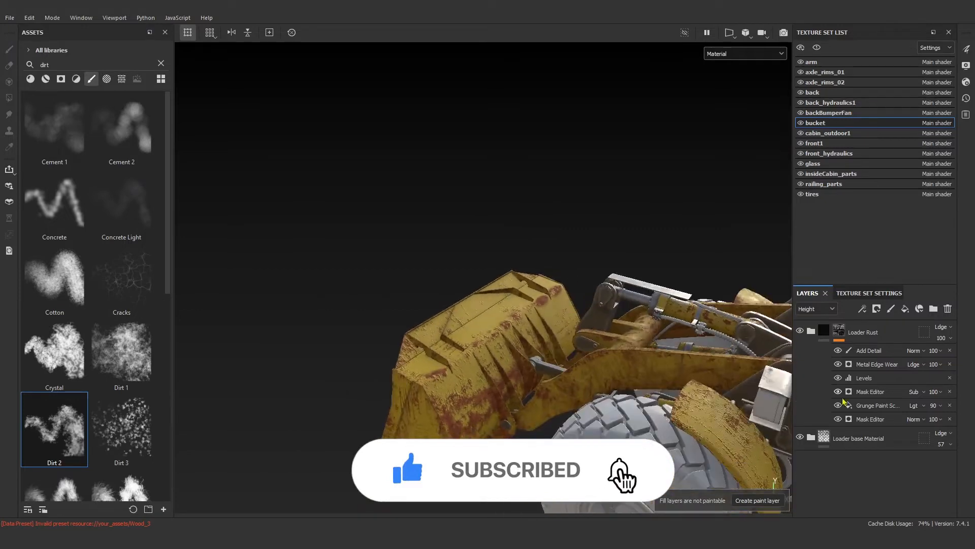
- Activate the Add Detail paint layer, search the brushes for "leaks" and choose the Leaks brush
{"action": "left_click", "coordinate": [867, 351]}
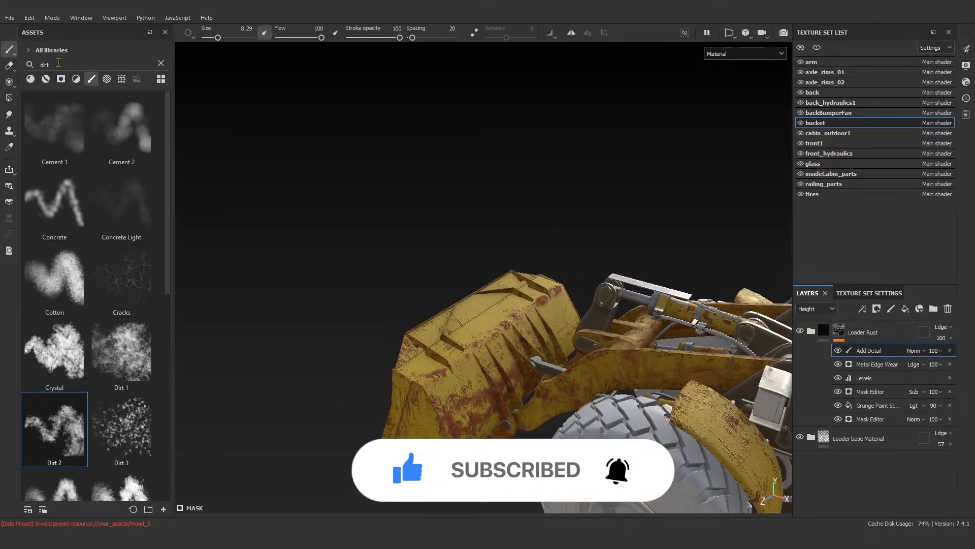
{"action": "type", "text": "leaks"}
{"action": "left_click", "coordinate": [65, 157]}
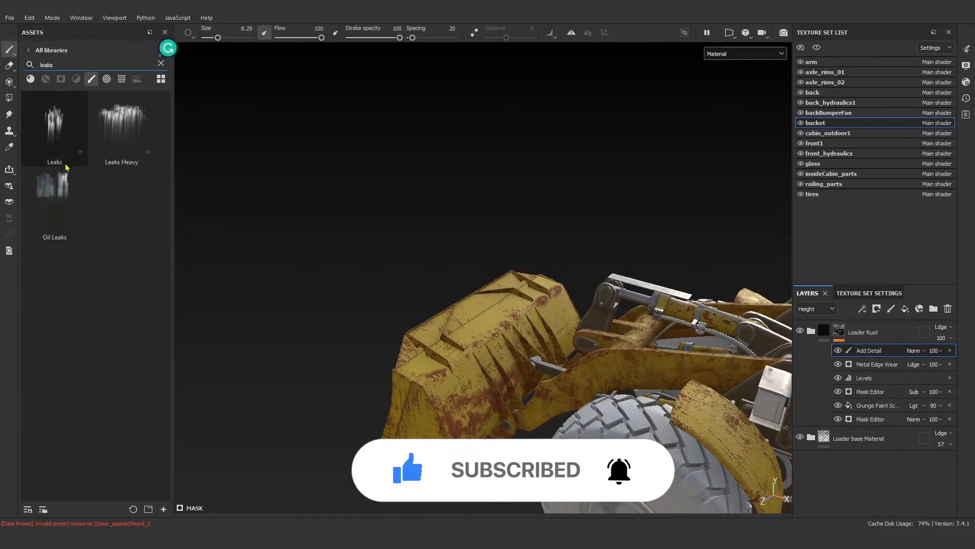
- Paint rust leak streaks on the bucket's back near its outer end and around the lower arm pin
{"action": "right_click_drag", "start_coordinate": [477, 409], "coordinate": [420, 374], "text": "alt"}
{"action": "left_click", "coordinate": [387, 350]}
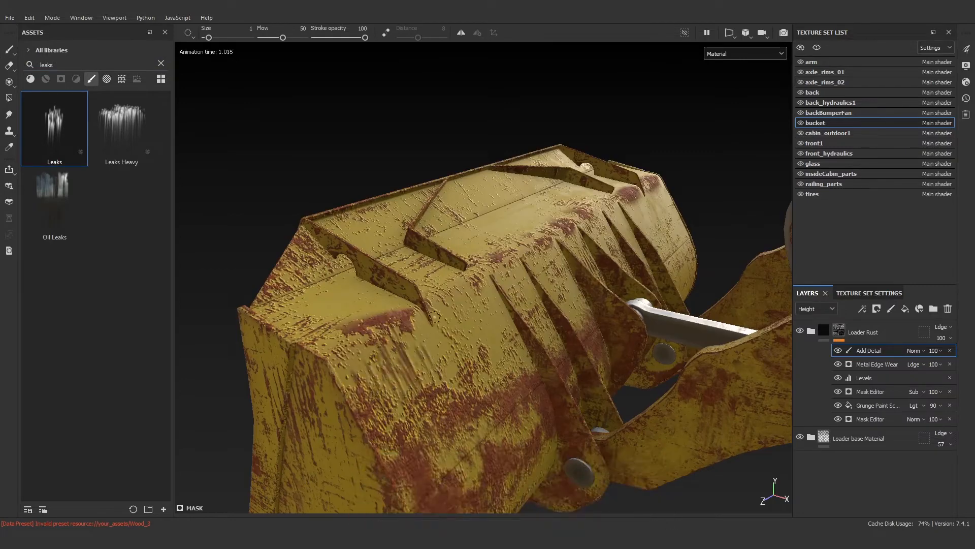
{"action": "left_click", "coordinate": [435, 317]}
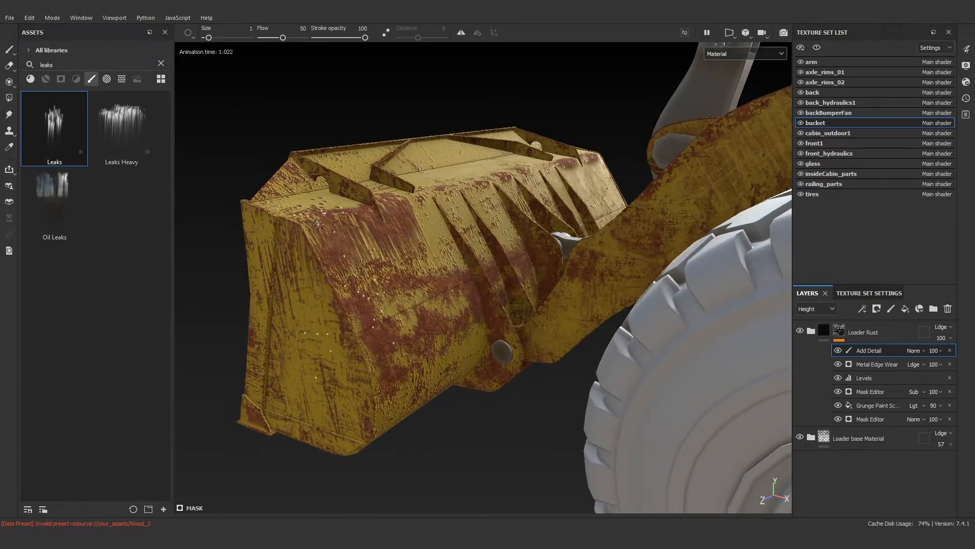
{"action": "left_click_drag", "start_coordinate": [343, 309], "coordinate": [412, 313], "text": "alt"}
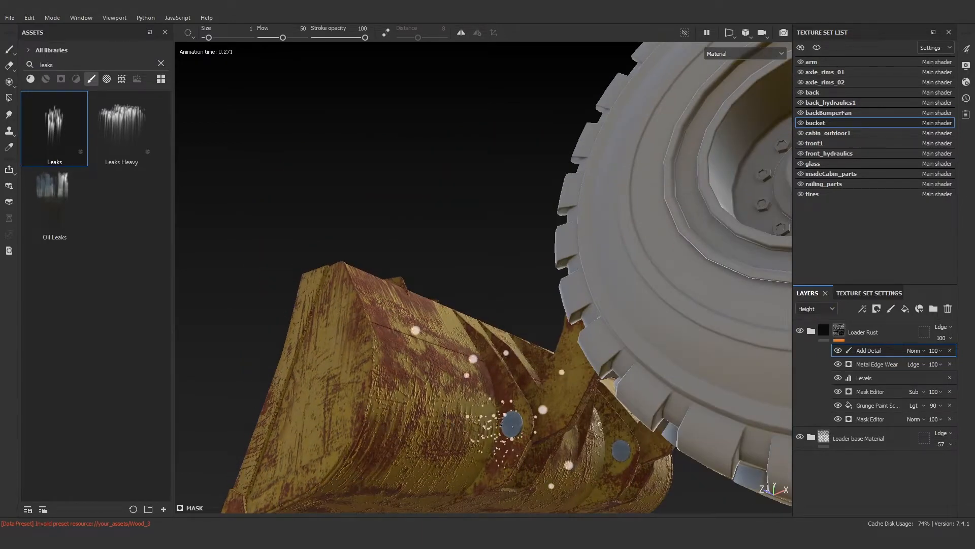
{"action": "left_click_drag", "start_coordinate": [495, 432], "coordinate": [231, 323], "text": "alt"}
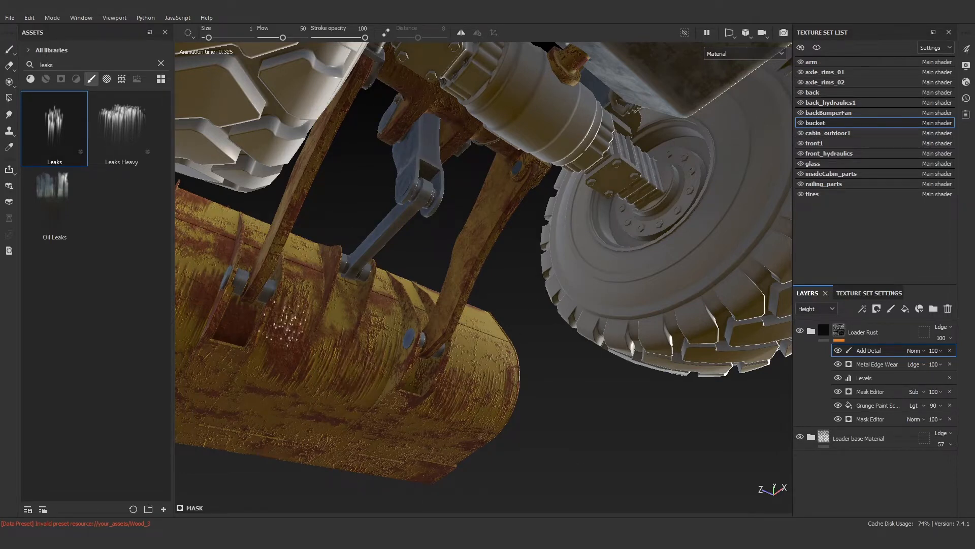
- Undo the last leak stroke and paint new leaks on the bucket's underside beside the arm bracket
{"action": "key", "text": "ctrl+z"}
{"action": "middle_click_drag", "start_coordinate": [239, 323], "coordinate": [366, 334], "text": "alt"}
{"action": "left_click", "coordinate": [328, 333]}
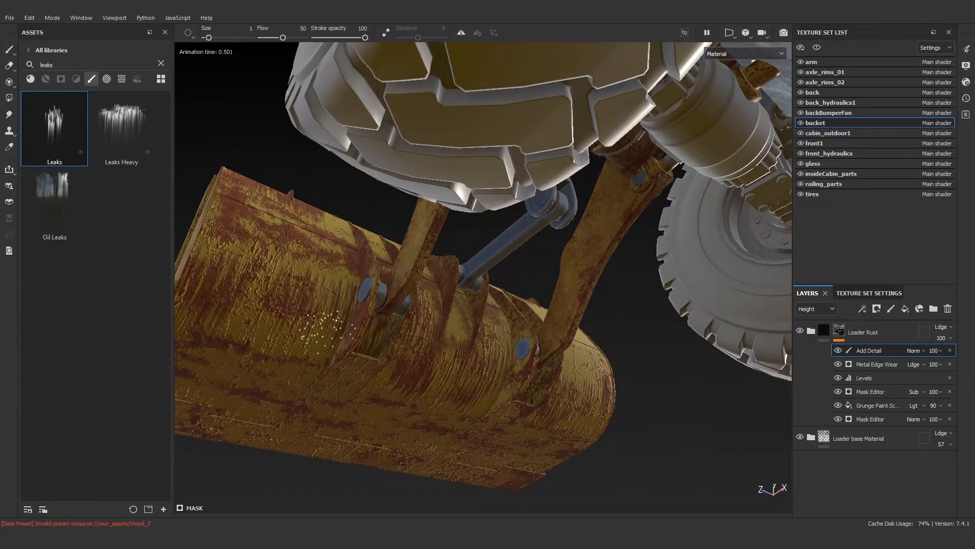
{"action": "left_click_drag", "start_coordinate": [306, 284], "coordinate": [372, 416], "text": "alt"}
{"action": "right_click_drag", "start_coordinate": [305, 259], "coordinate": [259, 285], "text": "alt"}
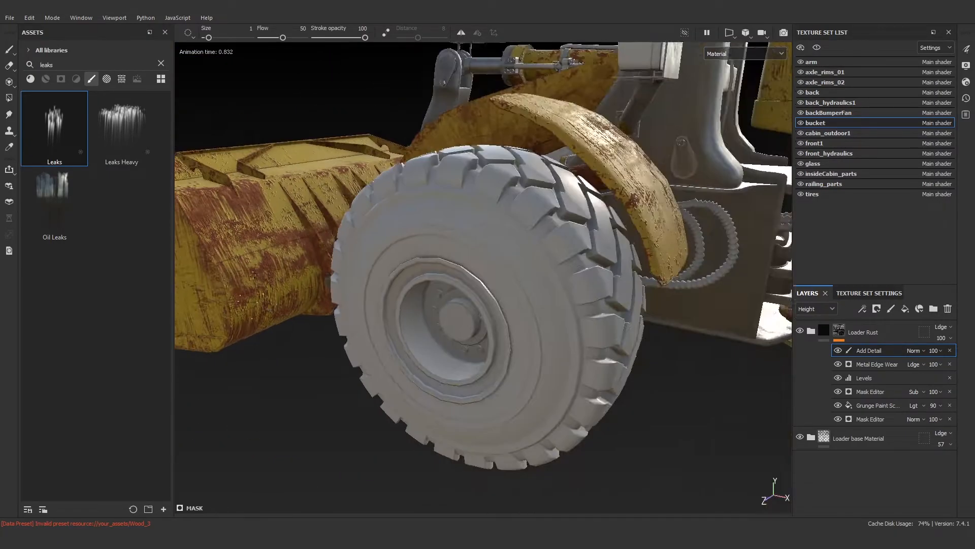
- Paint rust leaks along the upper edge of the bucket's back, between the ribs and out to the far end
{"action": "left_click_drag", "start_coordinate": [304, 264], "coordinate": [315, 320], "text": "alt"}
{"action": "right_click_drag", "start_coordinate": [305, 305], "coordinate": [346, 284], "text": "alt"}
{"action": "left_click_drag", "start_coordinate": [325, 290], "coordinate": [345, 284], "text": "alt"}
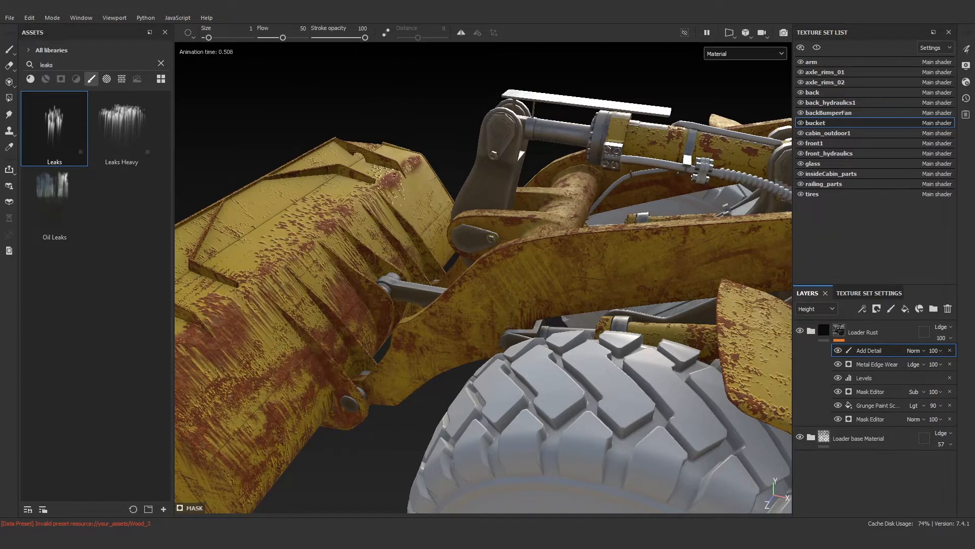
{"action": "left_click_drag", "start_coordinate": [409, 168], "coordinate": [300, 221], "text": "alt"}
{"action": "right_click_drag", "start_coordinate": [424, 233], "coordinate": [460, 224], "text": "alt"}
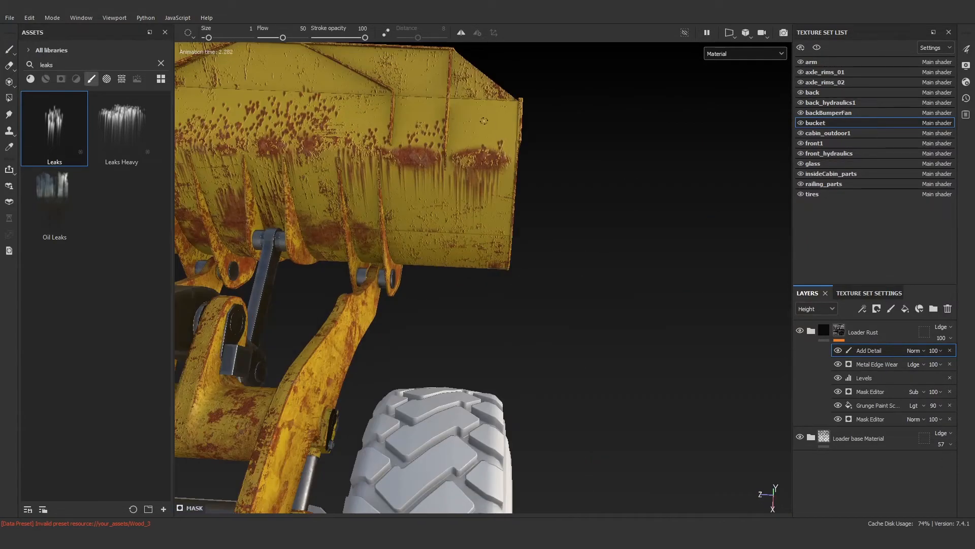
{"action": "left_click_drag", "start_coordinate": [465, 165], "coordinate": [355, 156], "text": "alt"}
{"action": "left_click", "coordinate": [421, 155]}
{"action": "left_click", "coordinate": [371, 169]}
{"action": "left_click", "coordinate": [320, 153]}
{"action": "left_click", "coordinate": [427, 159]}
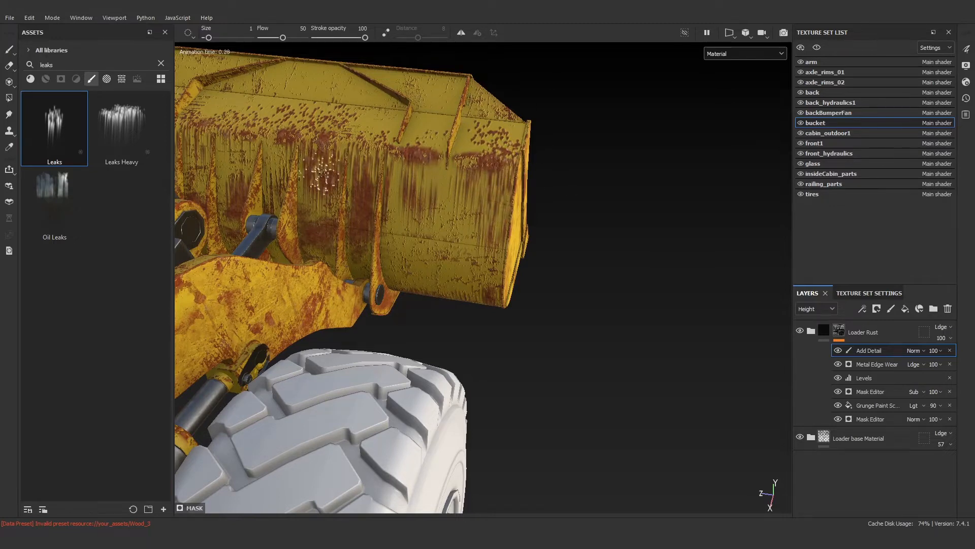
{"action": "scroll", "coordinate": [325, 178], "scroll_direction": "down", "scroll_amount": 3}
{"action": "left_click_drag", "start_coordinate": [472, 204], "coordinate": [403, 181], "text": "alt"}
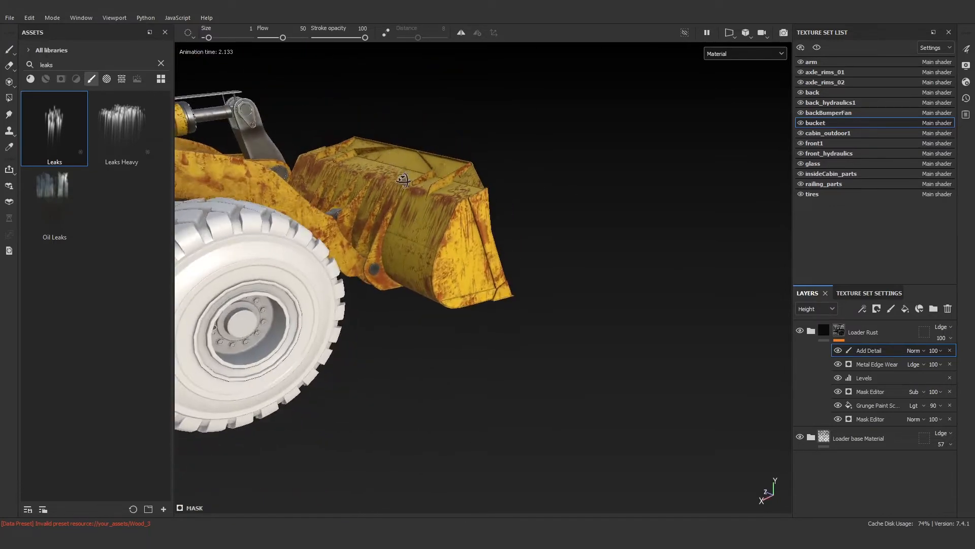
- Clear the asset search and load the Dirt 4 texture as the brush's stencil
{"action": "left_click", "coordinate": [118, 117]}
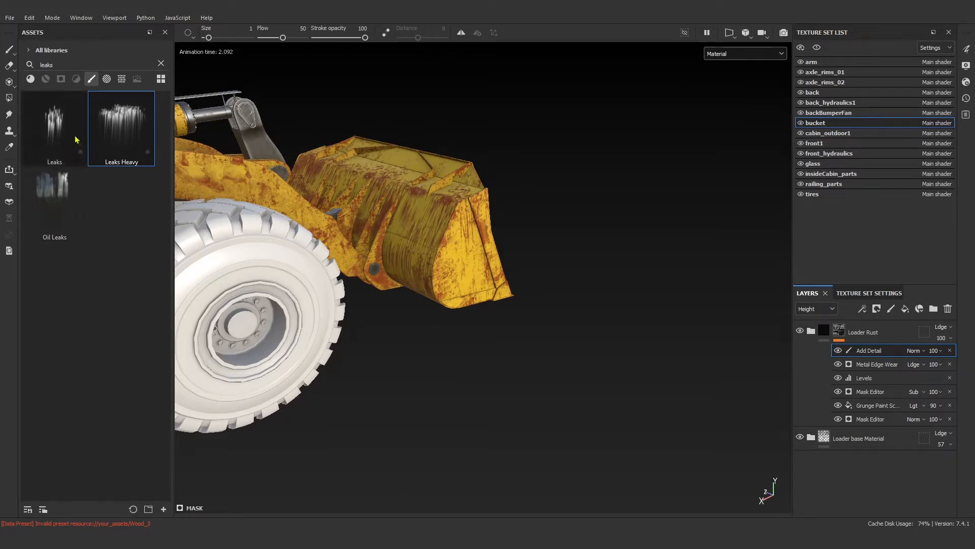
{"action": "left_click", "coordinate": [161, 64]}
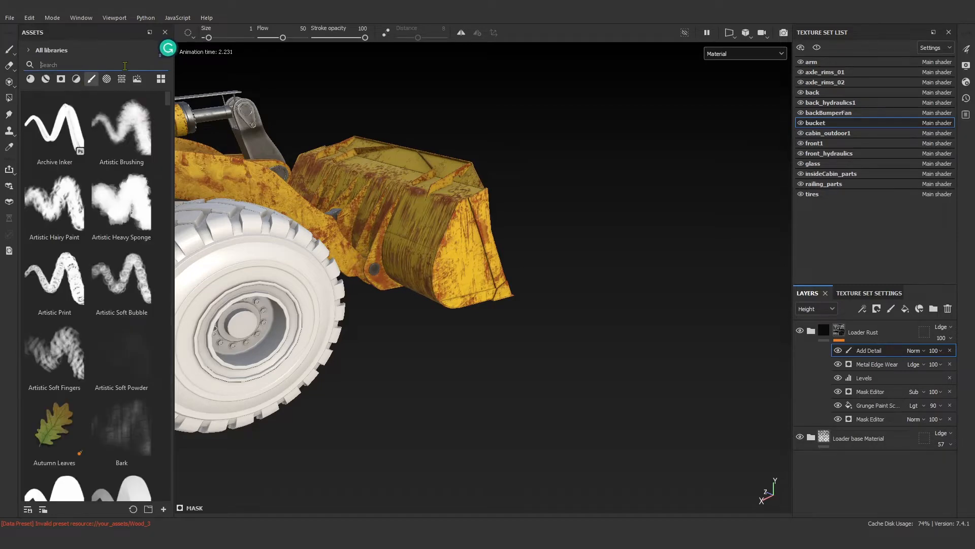
{"action": "left_click", "coordinate": [121, 78]}
{"action": "scroll", "coordinate": [108, 264], "scroll_direction": "down", "scroll_amount": 5}
{"action": "scroll", "coordinate": [112, 264], "scroll_direction": "down", "scroll_amount": 15}
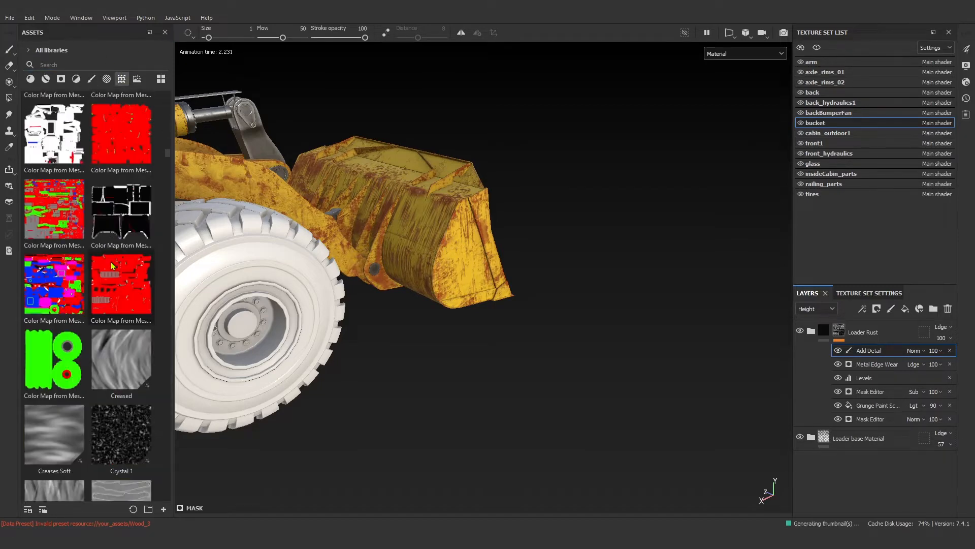
{"action": "scroll", "coordinate": [112, 265], "scroll_direction": "up", "scroll_amount": 3}
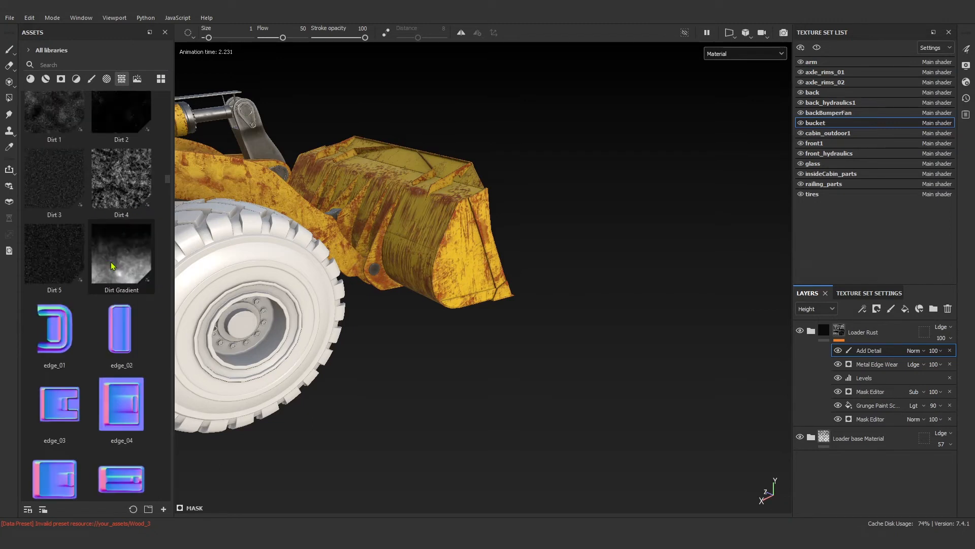
{"action": "left_click", "coordinate": [132, 180]}
{"action": "right_click", "coordinate": [550, 223]}
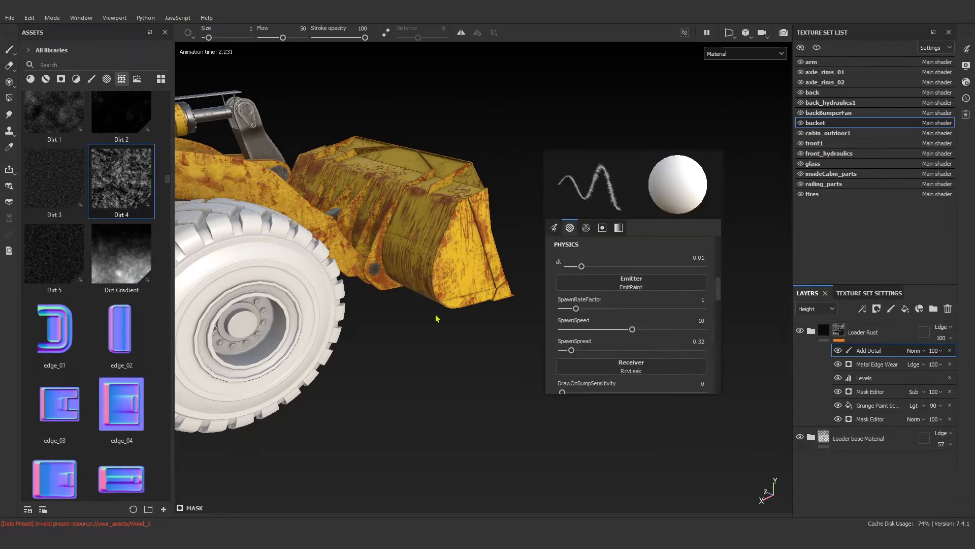
{"action": "scroll", "coordinate": [619, 346], "scroll_direction": "down", "scroll_amount": 10}
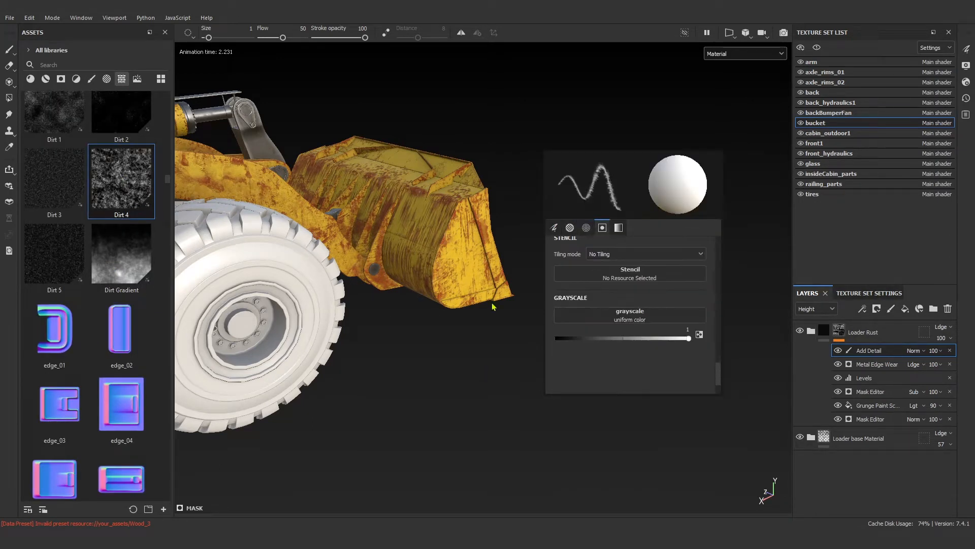
{"action": "left_click_drag", "start_coordinate": [641, 276], "coordinate": [641, 276]}
{"action": "scroll", "coordinate": [442, 244], "scroll_direction": "up", "scroll_amount": 5}
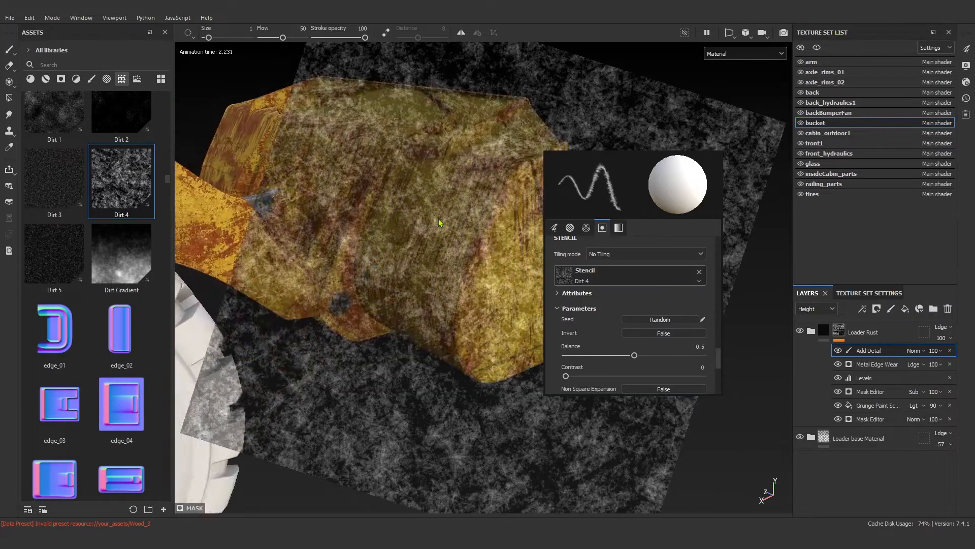
{"action": "left_click", "coordinate": [445, 245]}
- Search the brushes for "dirt" and choose the Dirt 1 brush for painting the bucket's rounded end
{"action": "left_click", "coordinate": [91, 78]}
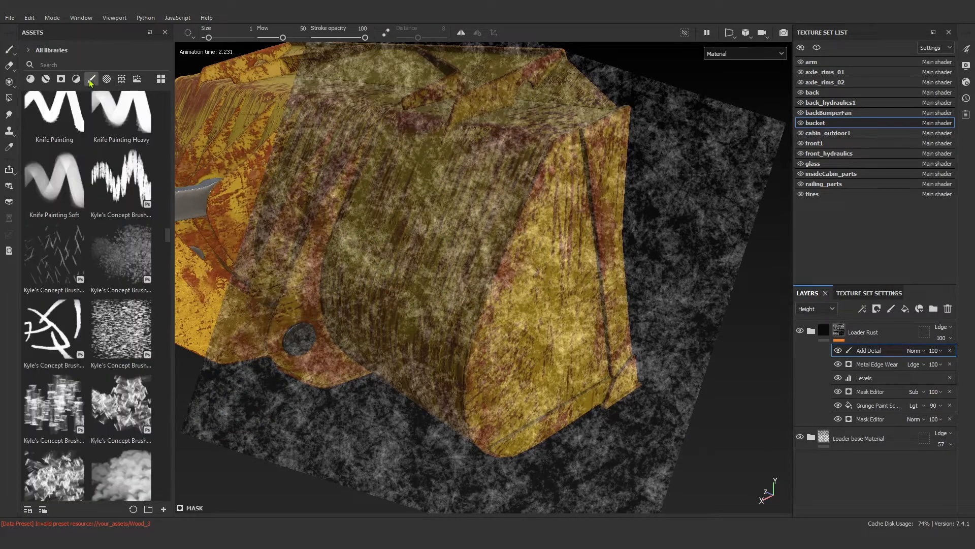
{"action": "scroll", "coordinate": [87, 127], "scroll_direction": "down", "scroll_amount": 10}
{"action": "left_click", "coordinate": [89, 65]}
{"action": "type", "text": "dirt"}
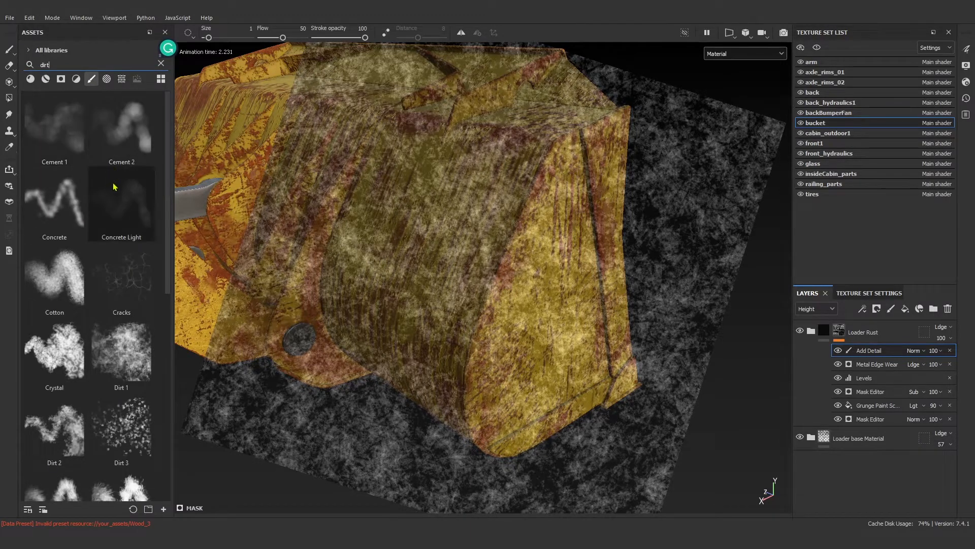
{"action": "left_click", "coordinate": [125, 350]}
{"action": "mouse_move", "coordinate": [358, 258]}
{"action": "left_mouse_down", "text": "alt"}
{"action": "mouse_move", "coordinate": [457, 206]}
{"action": "mouse_move", "coordinate": [452, 219]}
{"action": "mouse_move", "coordinate": [414, 222]}
{"action": "left_mouse_up", "text": "alt"}
{"action": "mouse_move", "coordinate": [464, 276]}
{"action": "left_mouse_down", "text": "alt"}
{"action": "mouse_move", "coordinate": [443, 237]}
{"action": "mouse_move", "coordinate": [411, 211]}
{"action": "left_mouse_up", "text": "alt"}
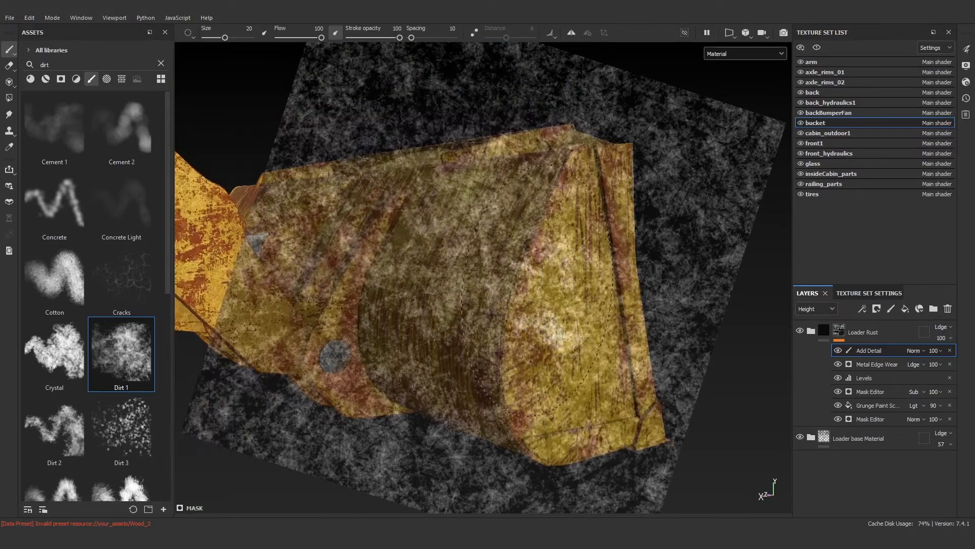
- Set the Dirt 4 stencil's Balance to 0.57 and Contrast to 0.81
{"action": "right_click", "coordinate": [533, 259]}
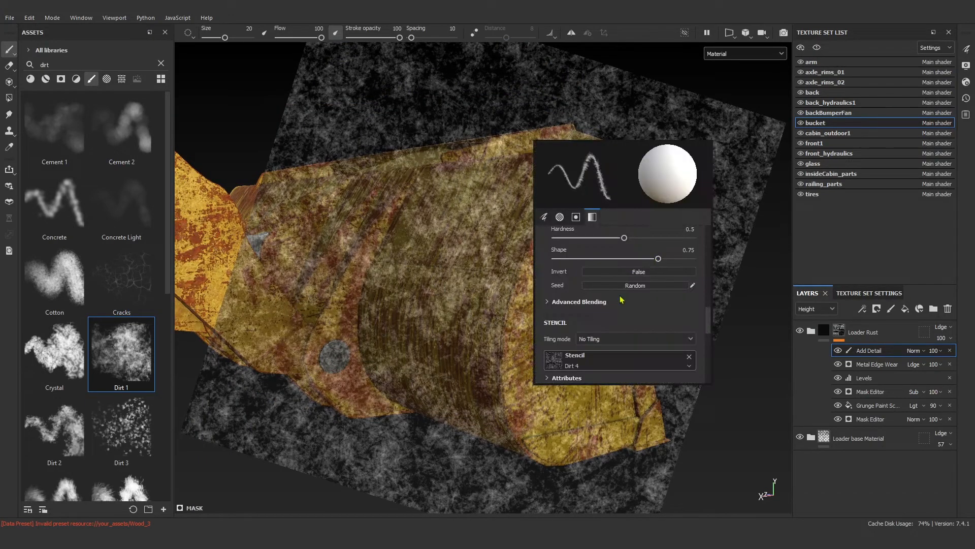
{"action": "scroll", "coordinate": [620, 297], "scroll_direction": "down", "scroll_amount": 4}
{"action": "mouse_move", "coordinate": [623, 318]}
{"action": "left_mouse_down"}
{"action": "mouse_move", "coordinate": [671, 318]}
{"action": "mouse_move", "coordinate": [633, 318]}
{"action": "left_mouse_up"}
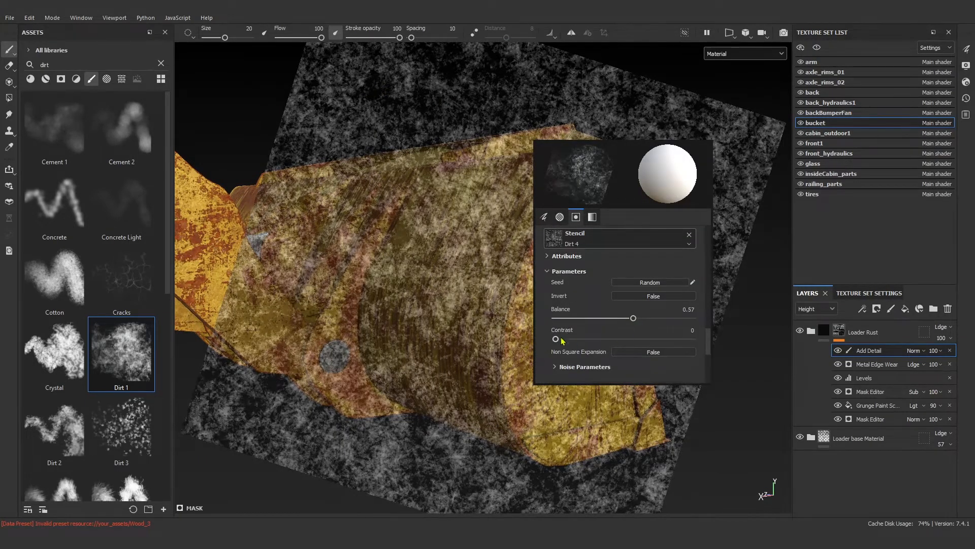
{"action": "left_click_drag", "start_coordinate": [556, 339], "coordinate": [667, 340]}
{"action": "left_click_drag", "start_coordinate": [513, 325], "coordinate": [478, 335], "text": "alt"}
{"action": "left_click_drag", "start_coordinate": [591, 318], "coordinate": [566, 328], "text": "alt"}
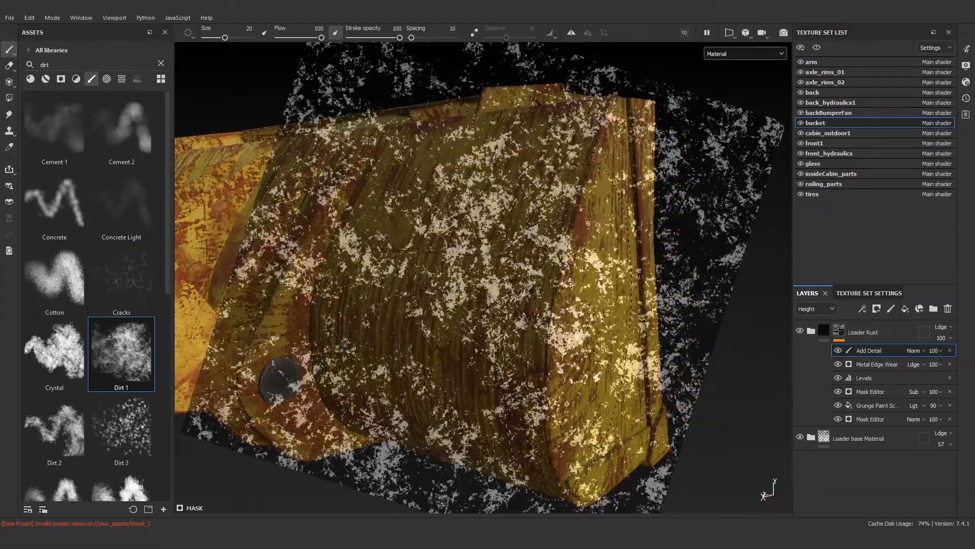
- Paint rust speckles through the Dirt 4 stencil over the bucket's rounded outer end and its lower edge
{"action": "left_click_drag", "start_coordinate": [477, 346], "coordinate": [519, 256]}
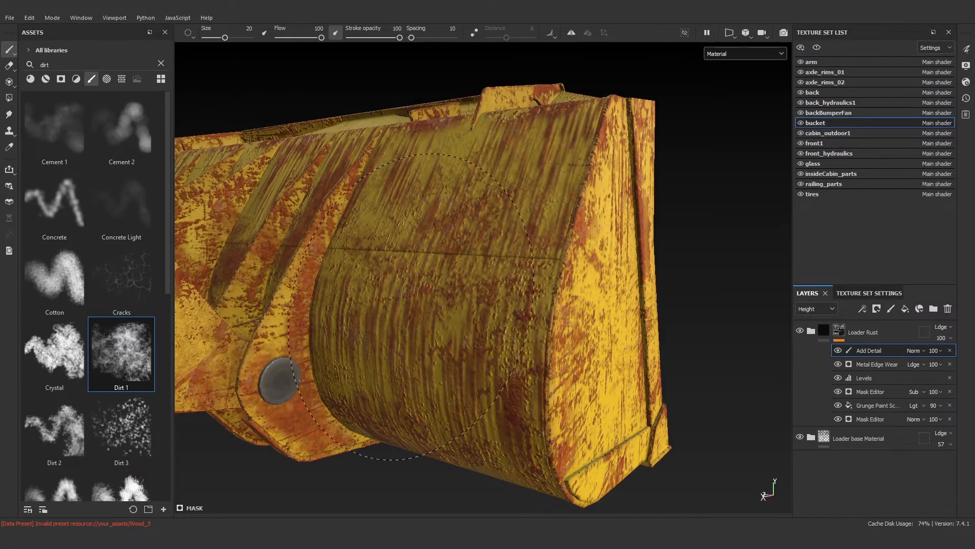
{"action": "left_click_drag", "start_coordinate": [412, 307], "coordinate": [406, 315]}
{"action": "mouse_move", "coordinate": [407, 315]}
{"action": "left_mouse_down", "text": "alt"}
{"action": "mouse_move", "coordinate": [472, 331]}
{"action": "mouse_move", "coordinate": [462, 317]}
{"action": "mouse_move", "coordinate": [484, 348]}
{"action": "mouse_move", "coordinate": [447, 328]}
{"action": "mouse_move", "coordinate": [432, 341]}
{"action": "left_mouse_up", "text": "alt"}
{"action": "left_click_drag", "start_coordinate": [449, 424], "coordinate": [458, 430]}
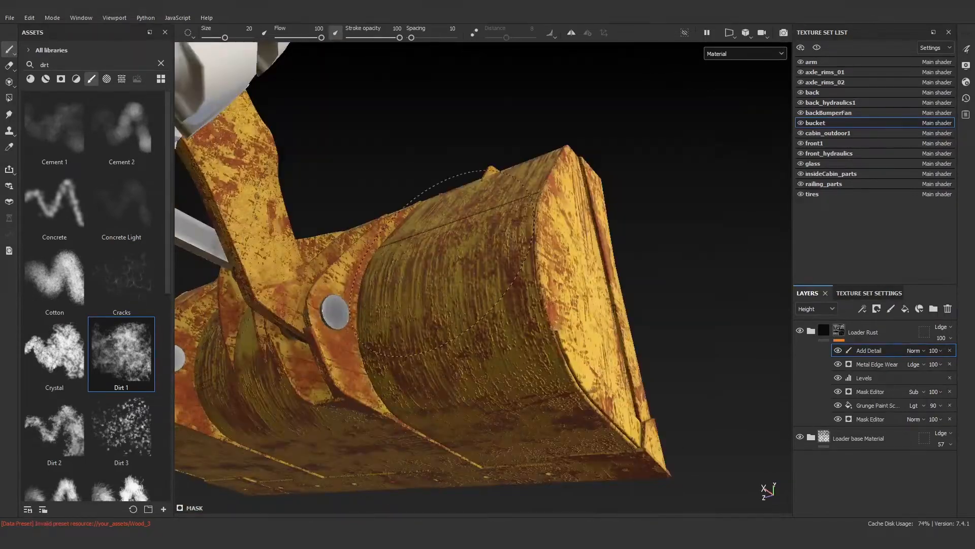
- Paint more speckled rust through the Dirt 4 stencil across the bucket's curved underside
{"action": "left_click_drag", "start_coordinate": [443, 263], "coordinate": [454, 311], "text": "alt"}
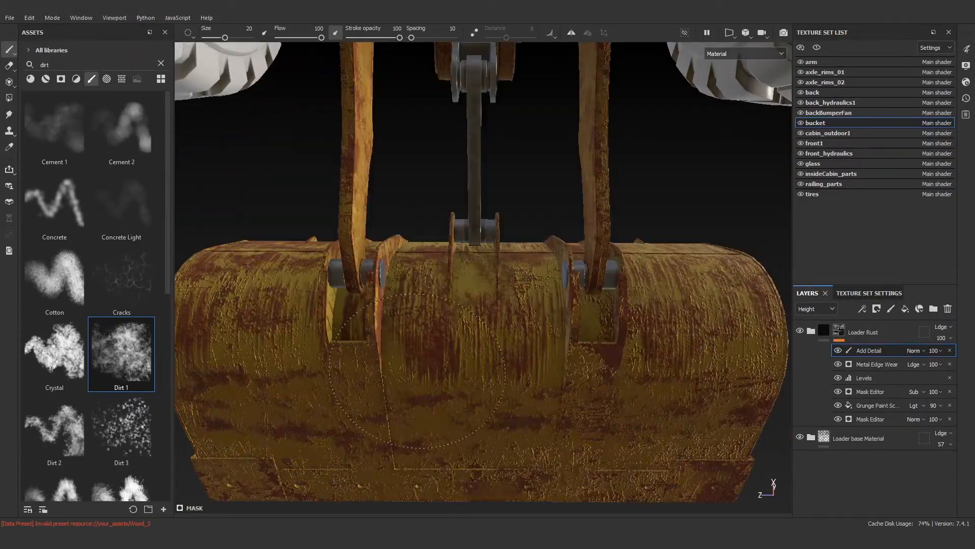
{"action": "mouse_move", "coordinate": [416, 370]}
{"action": "left_mouse_down", "text": "alt"}
{"action": "mouse_move", "coordinate": [320, 273]}
{"action": "mouse_move", "coordinate": [307, 284]}
{"action": "left_mouse_up", "text": "alt"}
{"action": "left_click_drag", "start_coordinate": [300, 285], "coordinate": [330, 285], "text": "alt"}
{"action": "mouse_move", "coordinate": [277, 277]}
{"action": "left_mouse_down"}
{"action": "mouse_move", "coordinate": [303, 344]}
{"action": "mouse_move", "coordinate": [313, 330]}
{"action": "mouse_move", "coordinate": [296, 277]}
{"action": "left_mouse_up"}
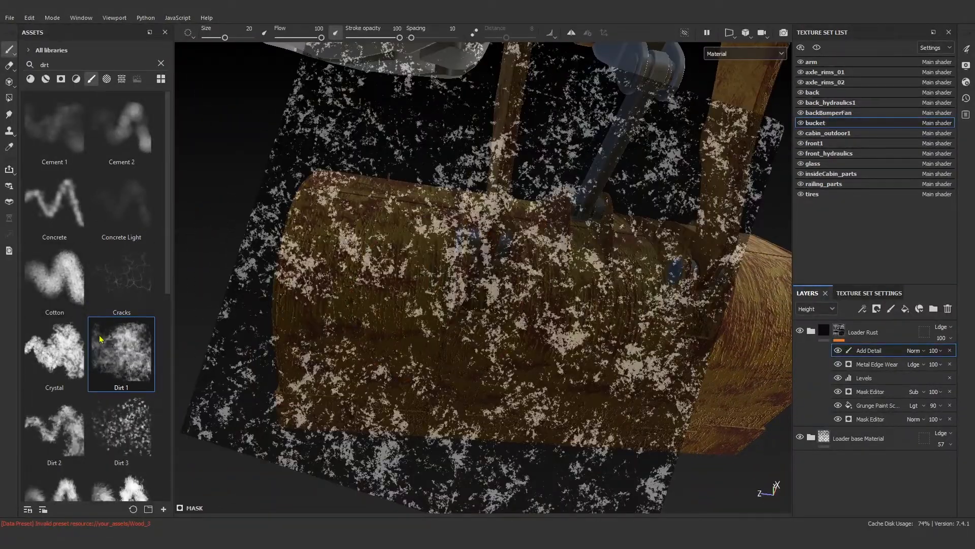
- Browse the grunge textures and replace the brush's stencil with Grunge Leaky Paint
{"action": "right_click", "coordinate": [209, 258]}
{"action": "scroll", "coordinate": [314, 350], "scroll_direction": "down", "scroll_amount": 4}
{"action": "scroll", "coordinate": [314, 351], "scroll_direction": "up", "scroll_amount": 3}
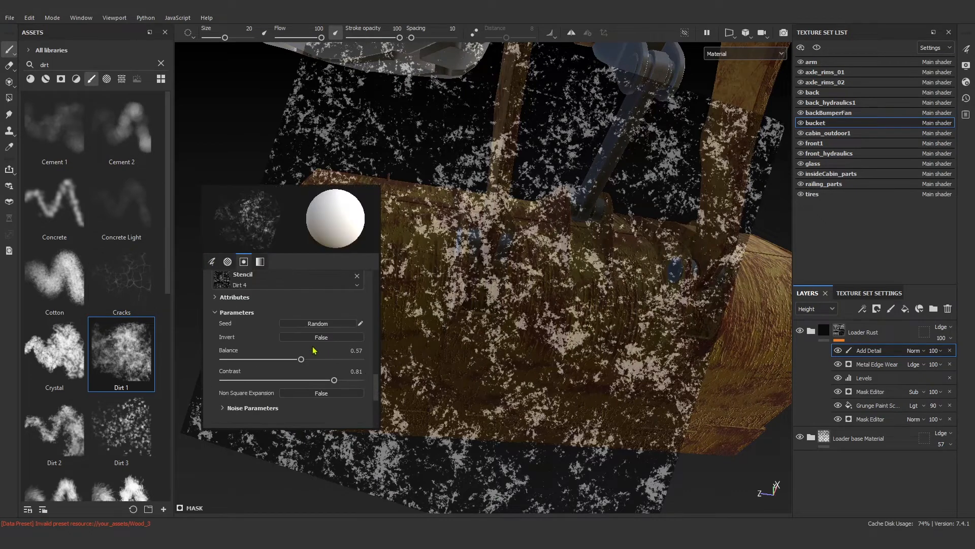
{"action": "left_click", "coordinate": [248, 285]}
{"action": "scroll", "coordinate": [351, 368], "scroll_direction": "down", "scroll_amount": 3}
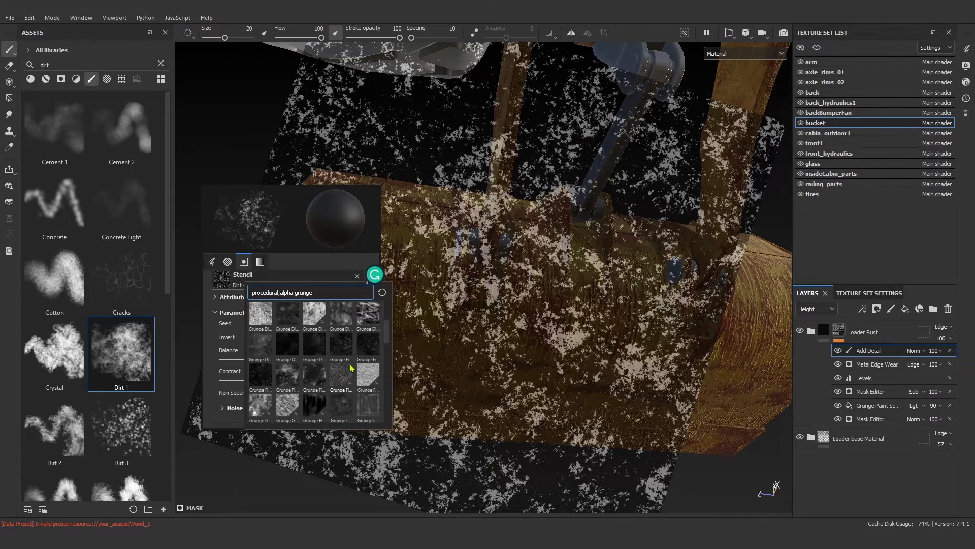
{"action": "mouse_move", "coordinate": [312, 377]}
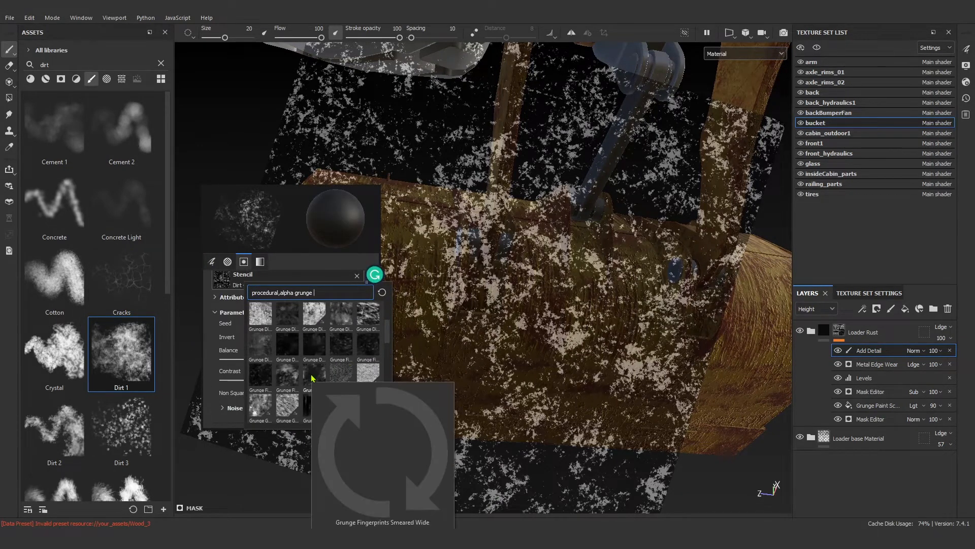
{"action": "mouse_move", "coordinate": [258, 373]}
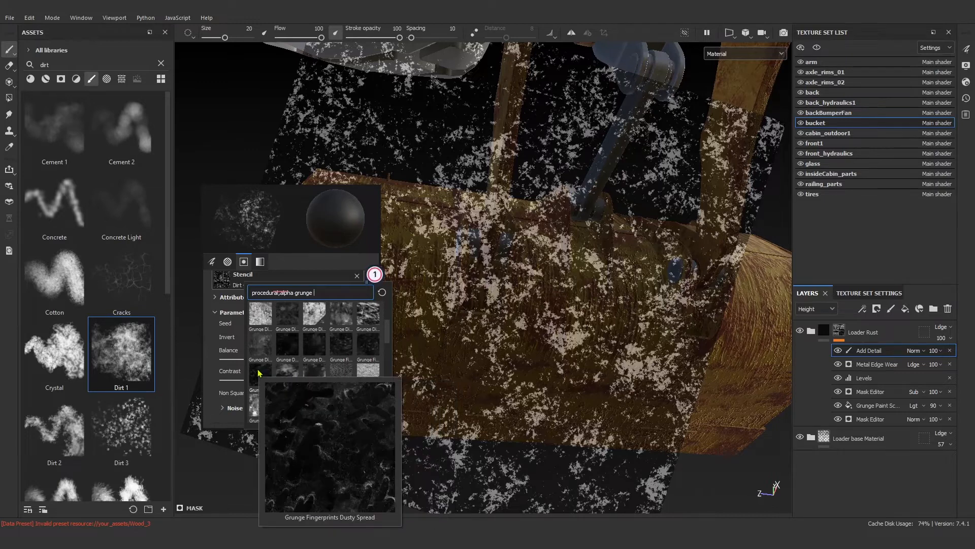
{"action": "mouse_move", "coordinate": [370, 348]}
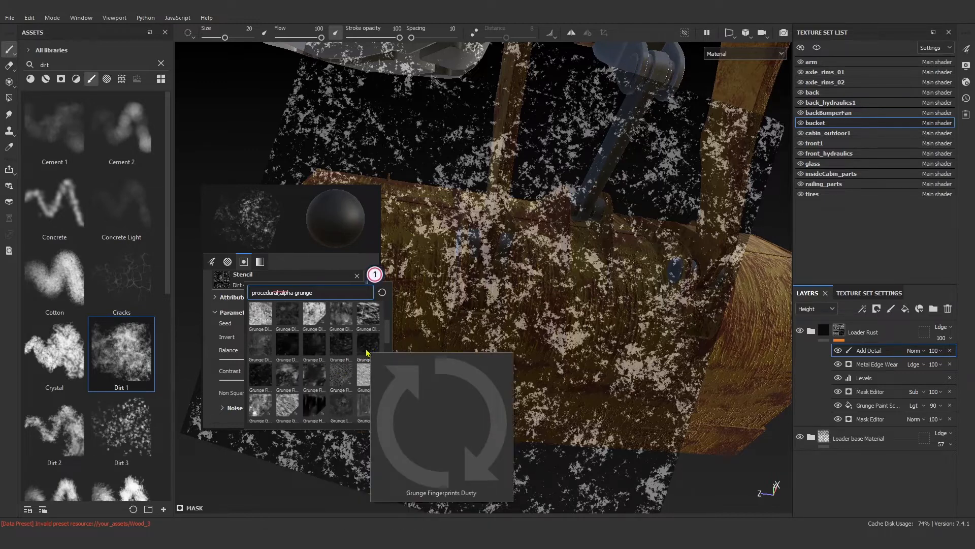
{"action": "scroll", "coordinate": [344, 381], "scroll_direction": "down", "scroll_amount": 3}
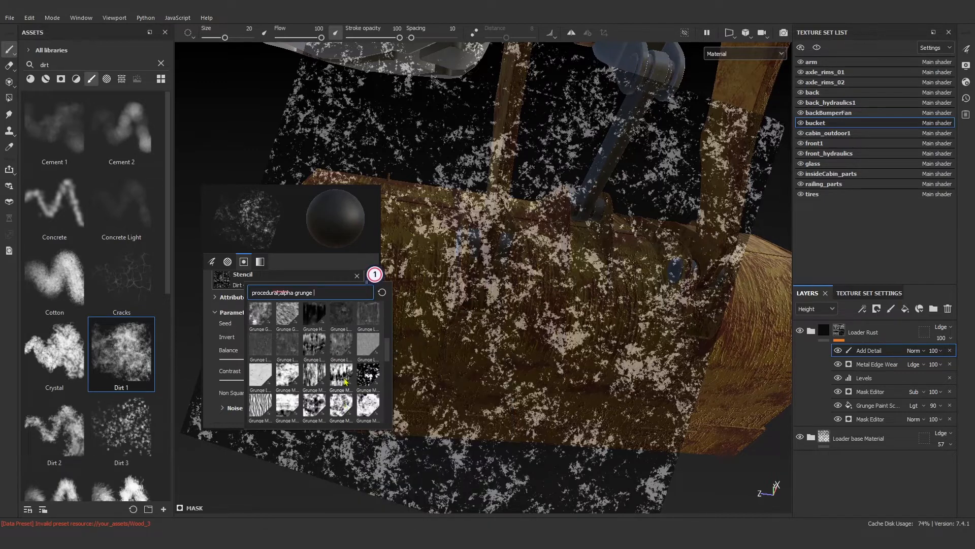
{"action": "left_click", "coordinate": [313, 350]}
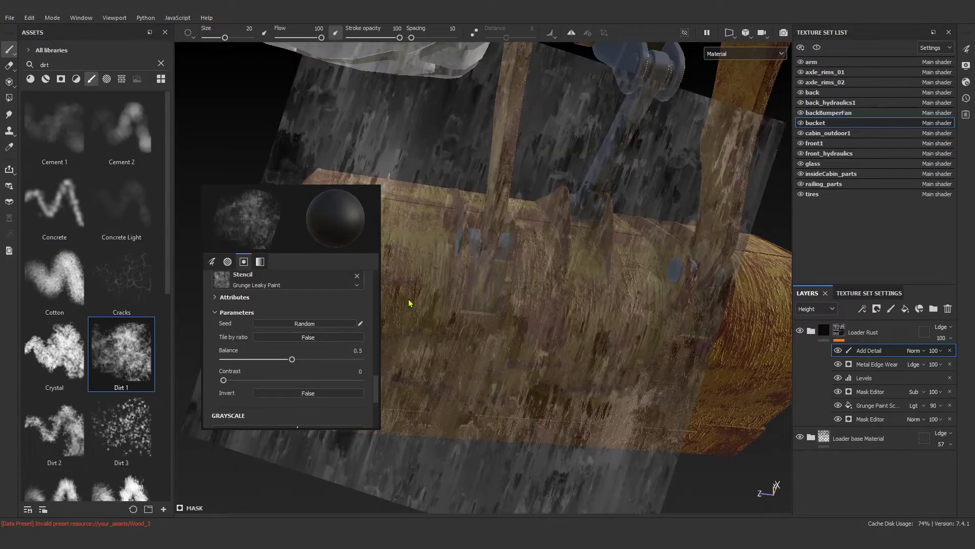
- Rescale the Grunge Leaky Paint stencil and paint rust through it on the bucket's underside near the arm bracket
{"action": "scroll", "coordinate": [412, 299], "scroll_direction": "down", "scroll_amount": 3}
{"action": "mouse_move", "coordinate": [437, 290]}
{"action": "left_mouse_down", "text": "alt"}
{"action": "mouse_move", "coordinate": [487, 269]}
{"action": "mouse_move", "coordinate": [585, 272]}
{"action": "mouse_move", "coordinate": [543, 287]}
{"action": "left_mouse_up", "text": "alt"}
{"action": "scroll", "coordinate": [584, 272], "scroll_direction": "down", "scroll_amount": 4}
{"action": "key", "text": "s"}
{"action": "right_click_drag", "start_coordinate": [457, 285], "coordinate": [389, 309]}
{"action": "left_click_drag", "start_coordinate": [389, 310], "coordinate": [421, 311]}
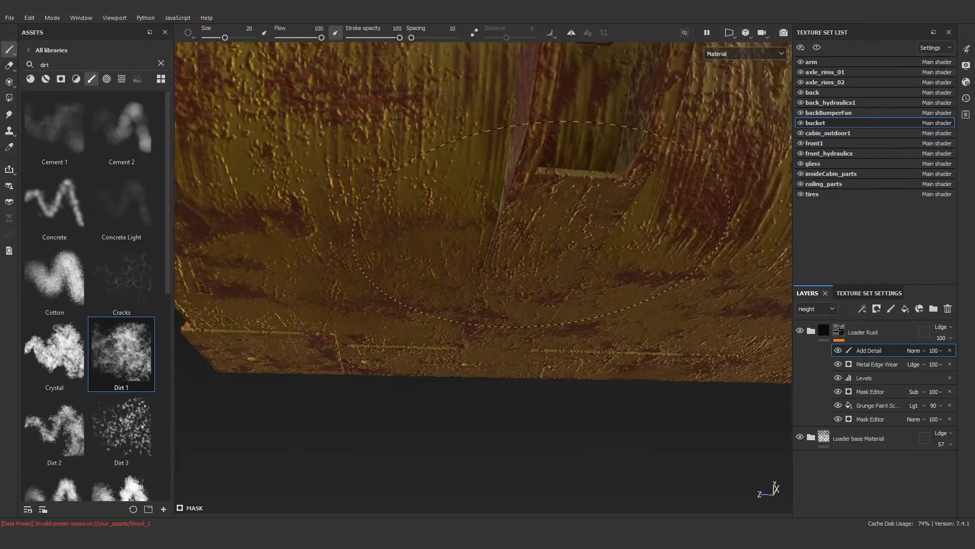
- Search the texture assets for rough grunge maps and preview Grunge Rough Dirty
{"action": "scroll", "coordinate": [541, 223], "scroll_direction": "down", "scroll_amount": 3}
{"action": "left_click_drag", "start_coordinate": [541, 223], "coordinate": [517, 289], "text": "alt"}
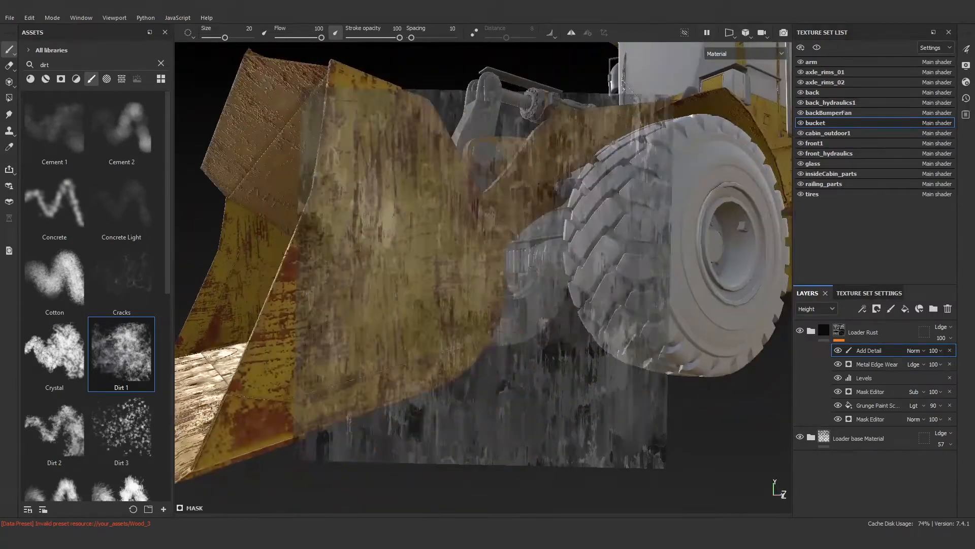
{"action": "scroll", "coordinate": [153, 330], "scroll_direction": "down", "scroll_amount": 6}
{"action": "left_click", "coordinate": [122, 79]}
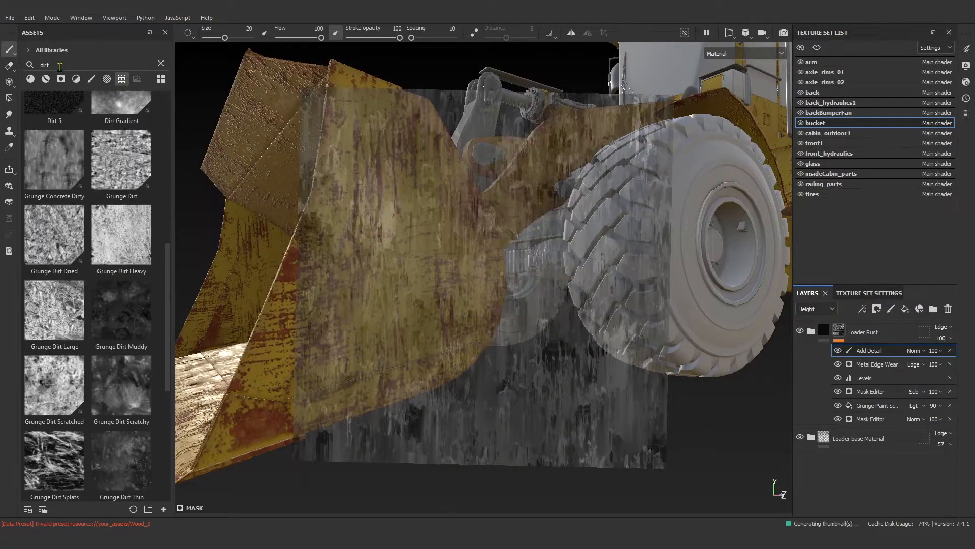
{"action": "type", "text": "grun"}
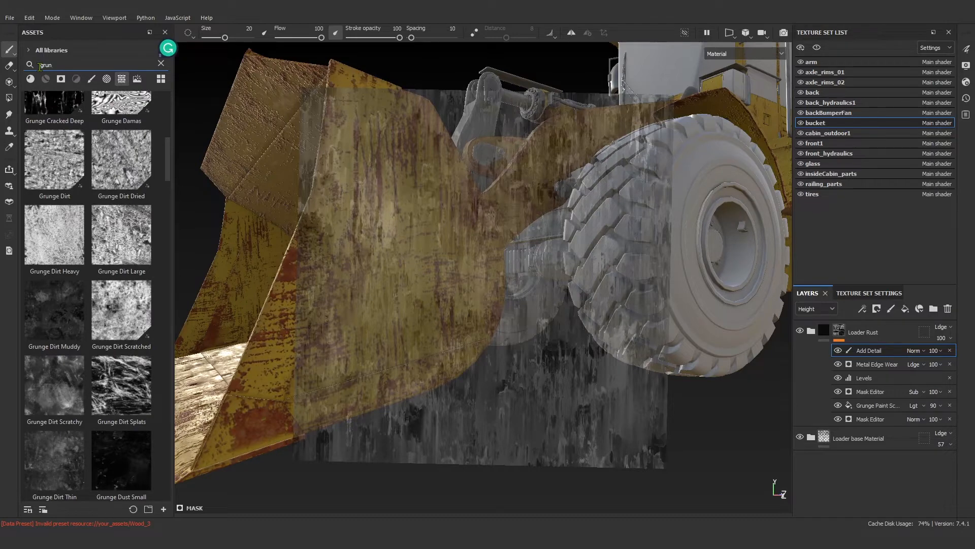
{"action": "type", "text": "ge rouh"}
{"action": "mouse_move", "coordinate": [49, 133]}
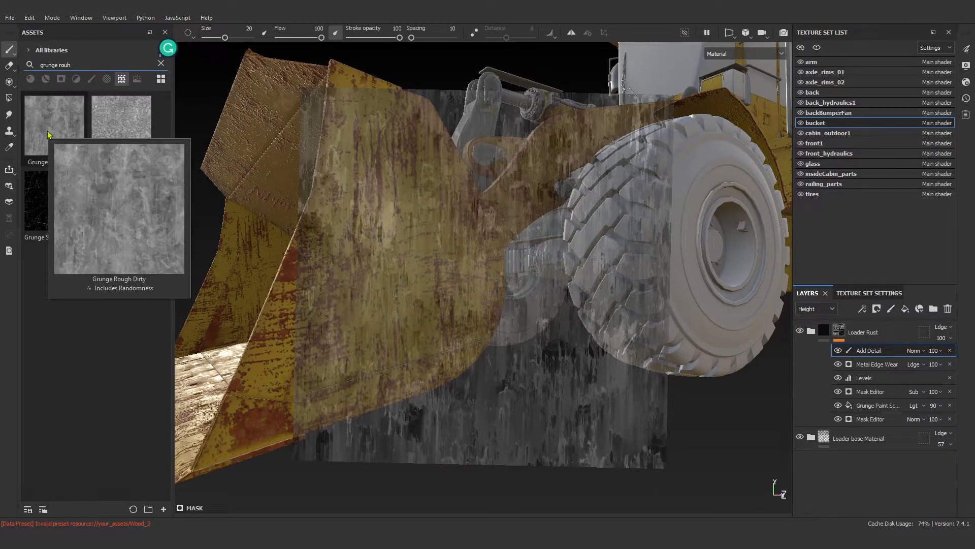
- Broaden the texture search to all grunge maps and replace the brush's stencil with Grunge Stains Heavy
{"action": "key", "text": "BackSpace"}
{"action": "key", "text": "BackSpace"}
{"action": "key", "text": "BackSpace"}
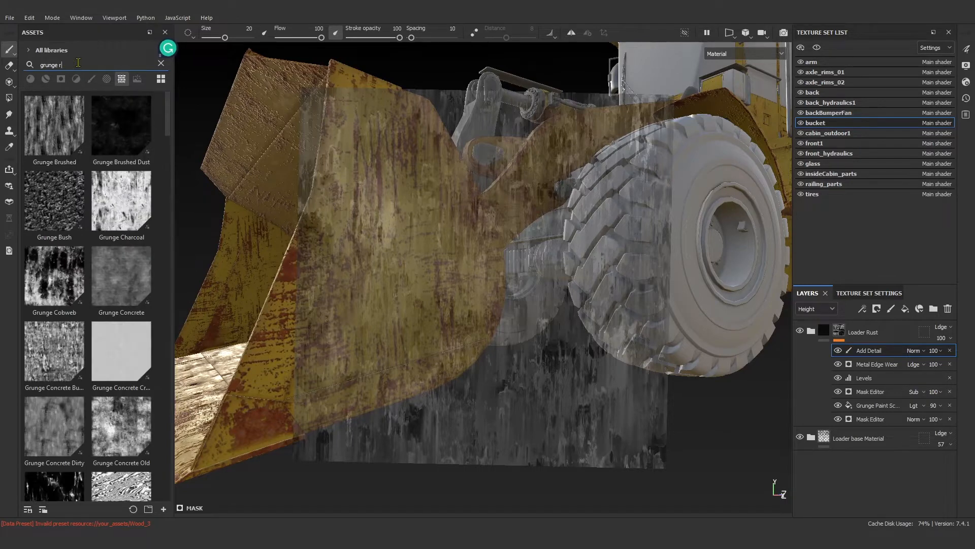
{"action": "scroll", "coordinate": [102, 305], "scroll_direction": "down", "scroll_amount": 10}
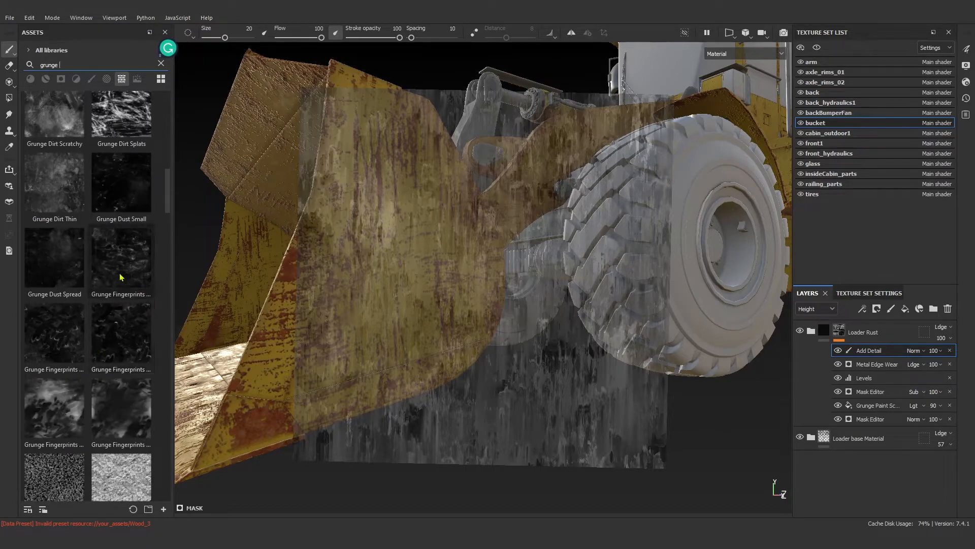
{"action": "mouse_move", "coordinate": [121, 276]}
{"action": "scroll", "coordinate": [107, 330], "scroll_direction": "down", "scroll_amount": 15}
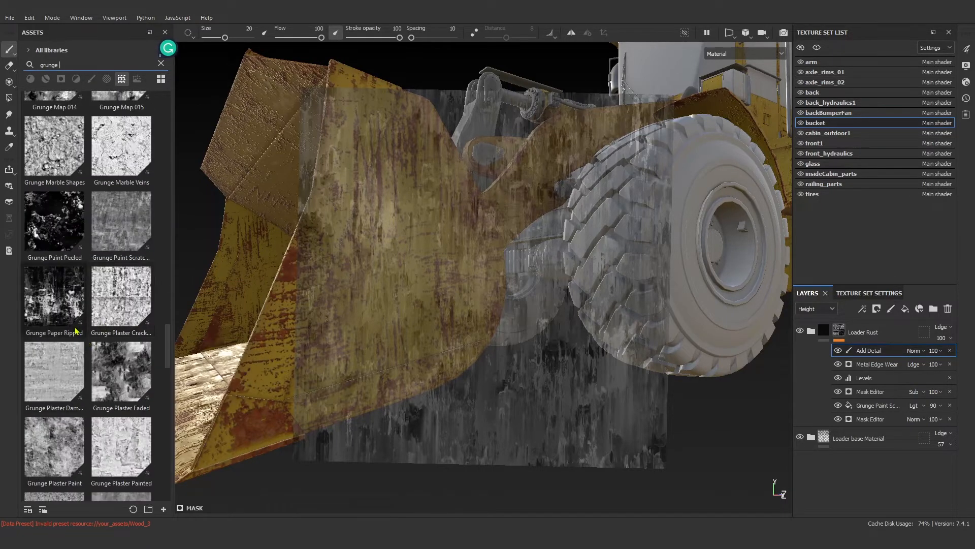
{"action": "mouse_move", "coordinate": [74, 359]}
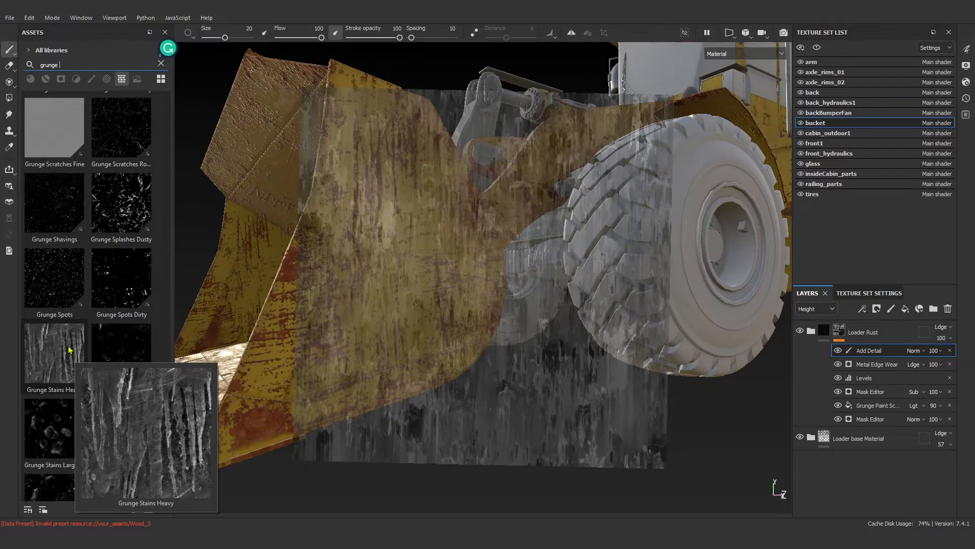
{"action": "right_click", "coordinate": [311, 246]}
{"action": "left_click_drag", "start_coordinate": [60, 352], "coordinate": [363, 271]}
- Paint a stroke through the stencil on the bucket's outer side, and set the stencil's balance to 0.69 and contrast to 1
{"action": "left_click_drag", "start_coordinate": [406, 244], "coordinate": [437, 239], "text": "alt"}
{"action": "right_click_drag", "start_coordinate": [472, 244], "coordinate": [449, 239], "text": "alt"}
{"action": "left_click_drag", "start_coordinate": [449, 239], "coordinate": [470, 233], "text": "alt"}
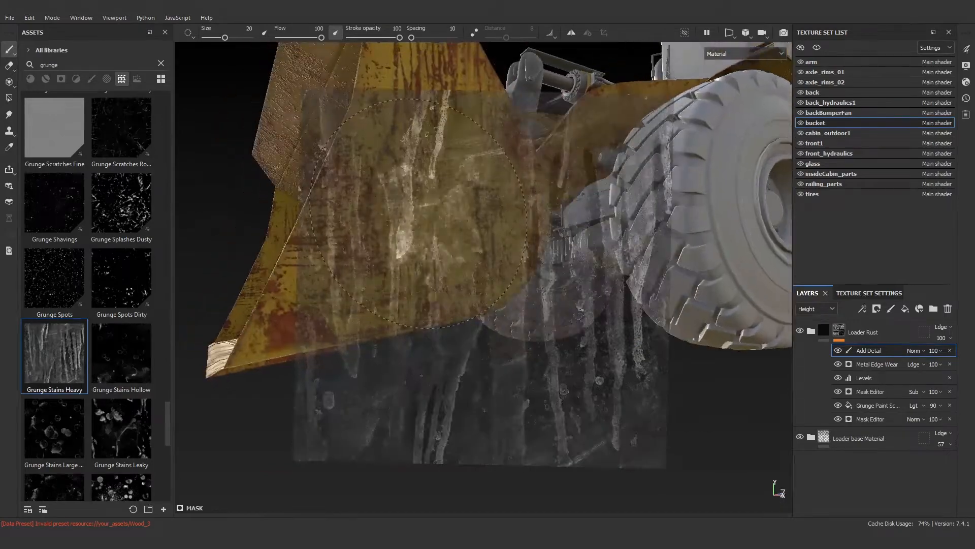
{"action": "right_click_drag", "start_coordinate": [437, 233], "coordinate": [473, 237], "text": "alt"}
{"action": "mouse_move", "coordinate": [419, 211]}
{"action": "left_mouse_down"}
{"action": "mouse_move", "coordinate": [413, 224]}
{"action": "mouse_move", "coordinate": [441, 218]}
{"action": "mouse_move", "coordinate": [388, 250]}
{"action": "mouse_move", "coordinate": [378, 238]}
{"action": "left_mouse_up"}
{"action": "right_click", "coordinate": [375, 233]}
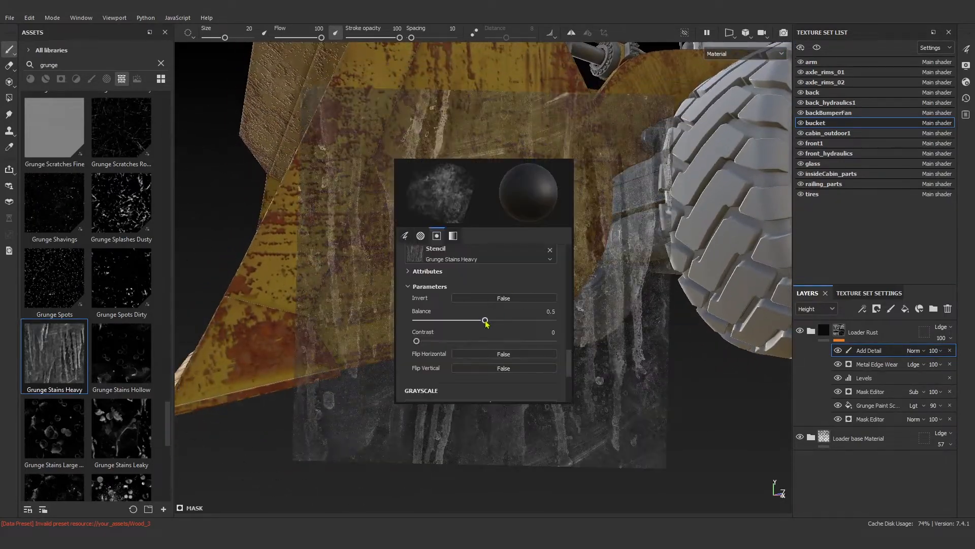
{"action": "left_click_drag", "start_coordinate": [485, 320], "coordinate": [514, 320]}
{"action": "left_click_drag", "start_coordinate": [417, 341], "coordinate": [552, 341]}
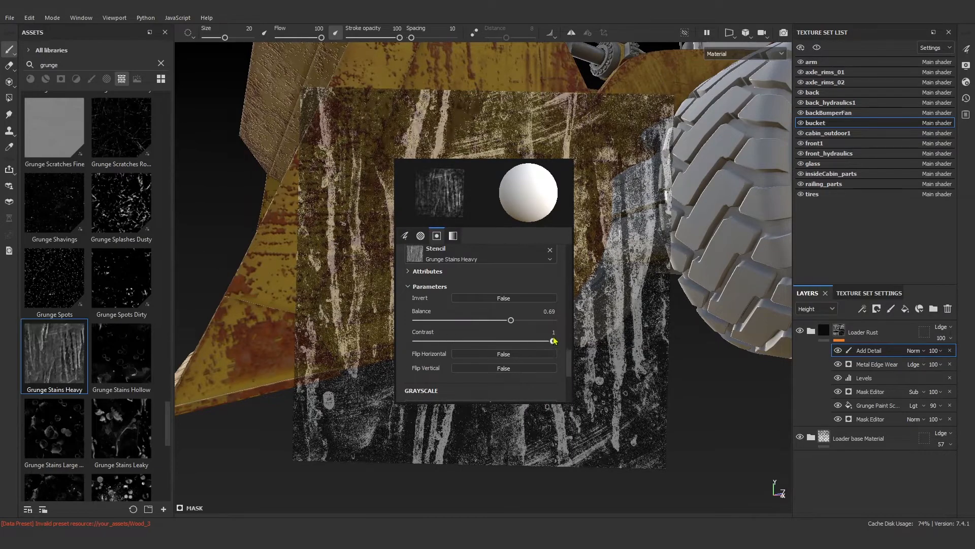
- Paint rust streaks through the Grunge Stains Heavy stencil across the outer side plates of the bucket
{"action": "left_click_drag", "start_coordinate": [361, 158], "coordinate": [348, 252], "text": "alt"}
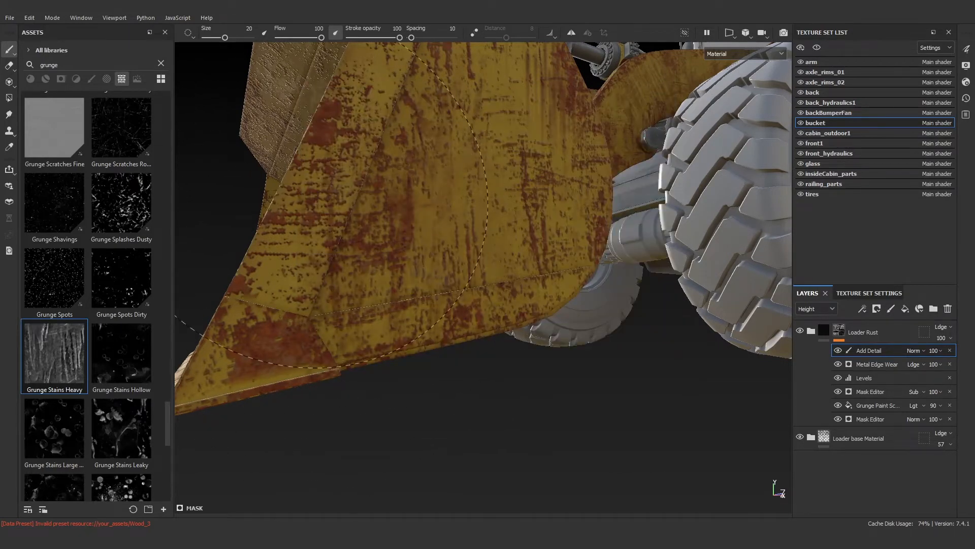
{"action": "left_click_drag", "start_coordinate": [330, 206], "coordinate": [384, 190], "text": "alt"}
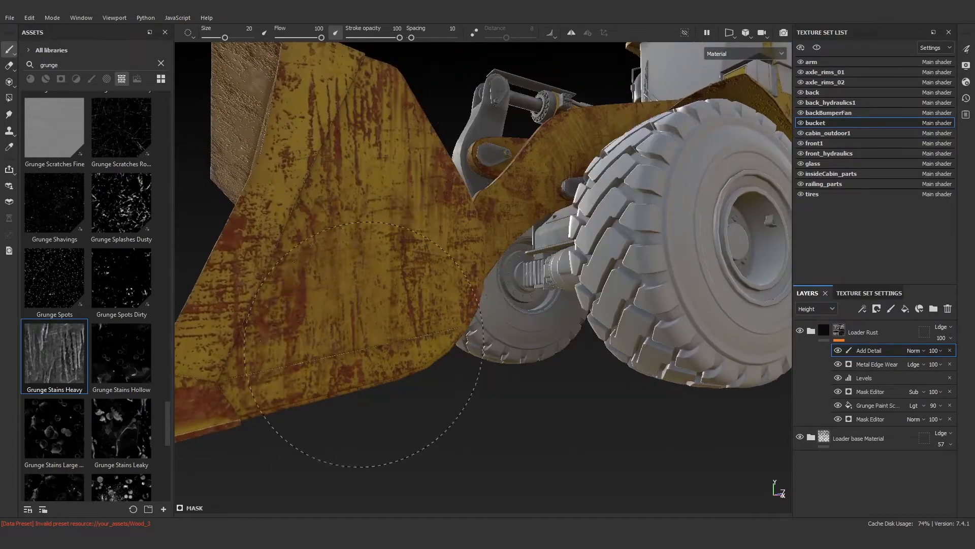
{"action": "left_click_drag", "start_coordinate": [364, 344], "coordinate": [389, 343], "text": "alt"}
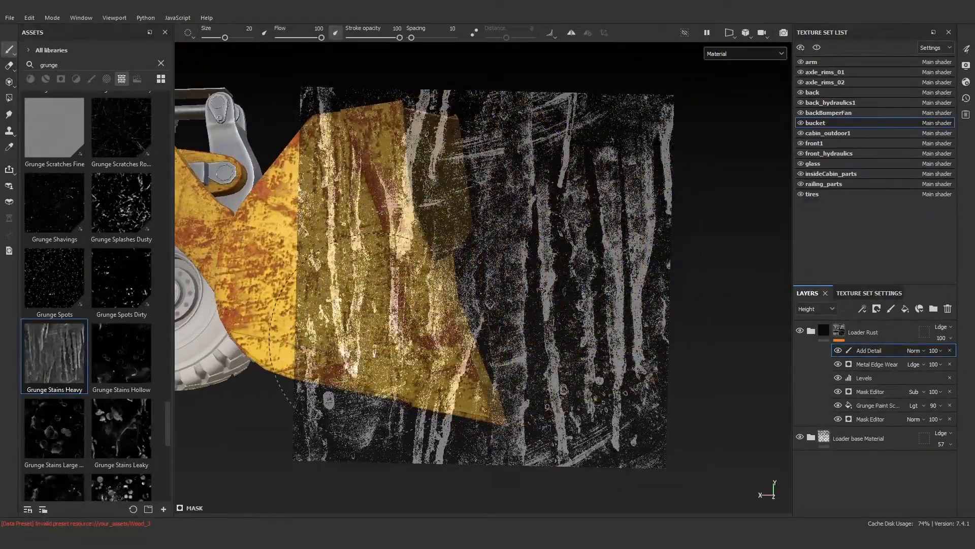
{"action": "left_click_drag", "start_coordinate": [355, 315], "coordinate": [407, 318], "text": "alt"}
{"action": "mouse_move", "coordinate": [406, 317]}
{"action": "middle_mouse_down", "text": "alt"}
{"action": "mouse_move", "coordinate": [400, 311]}
{"action": "mouse_move", "coordinate": [371, 323]}
{"action": "middle_mouse_up", "text": "alt"}
{"action": "left_click_drag", "start_coordinate": [374, 290], "coordinate": [381, 304]}
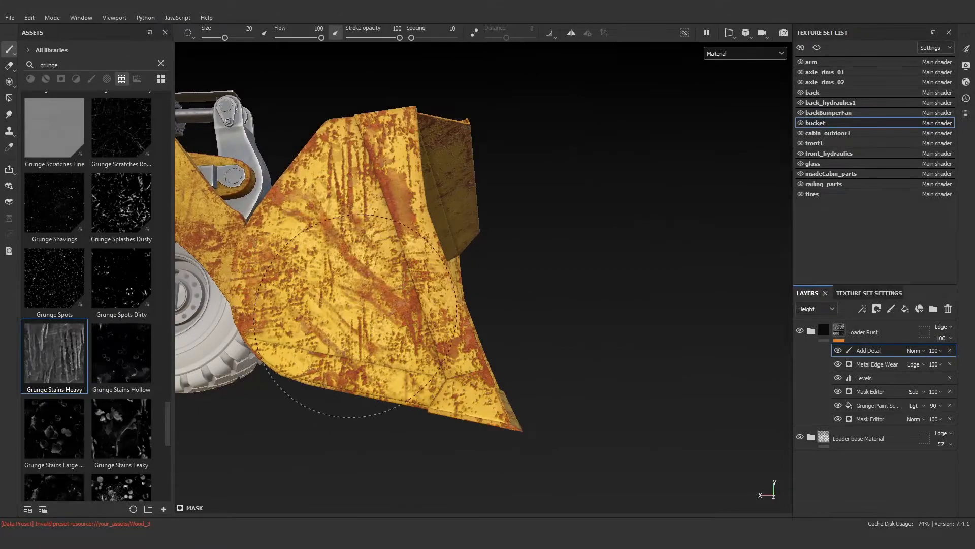
- Rotate the Grunge Stains Heavy stencil diagonally and paint rust through it over the back of the bucket
{"action": "left_click_drag", "start_coordinate": [281, 269], "coordinate": [462, 366], "text": "alt"}
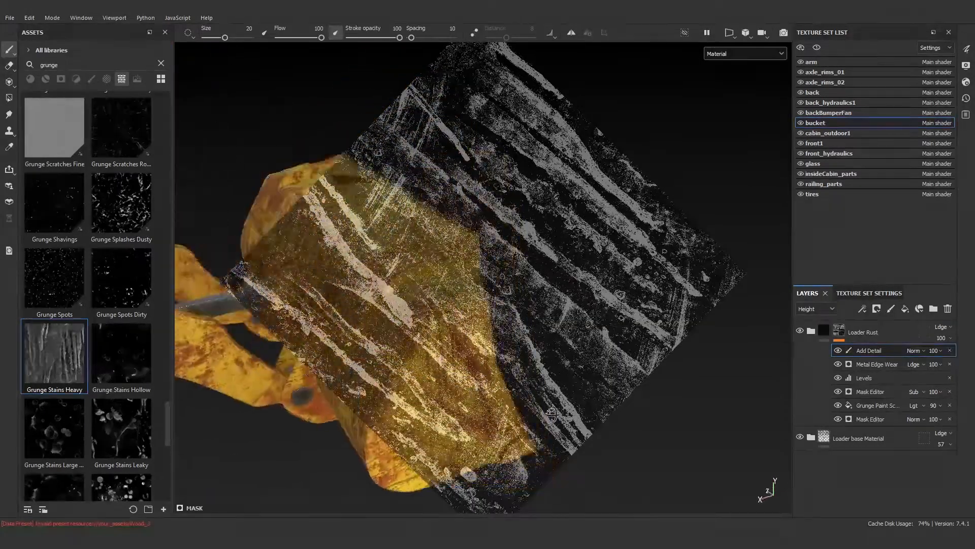
{"action": "middle_click_drag", "start_coordinate": [462, 366], "coordinate": [481, 339], "text": "alt"}
{"action": "mouse_move", "coordinate": [481, 339]}
{"action": "left_mouse_down", "text": "alt"}
{"action": "mouse_move", "coordinate": [404, 383]}
{"action": "mouse_move", "coordinate": [421, 345]}
{"action": "mouse_move", "coordinate": [370, 358]}
{"action": "mouse_move", "coordinate": [411, 364]}
{"action": "left_mouse_up", "text": "alt"}
{"action": "middle_click_drag", "start_coordinate": [411, 364], "coordinate": [495, 388], "text": "alt"}
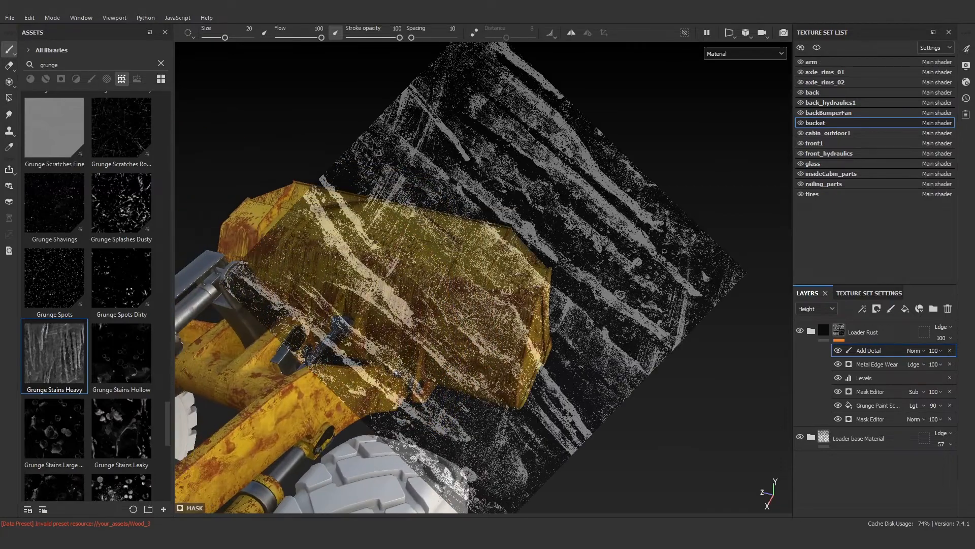
{"action": "left_click_drag", "start_coordinate": [495, 389], "coordinate": [442, 378], "text": "alt"}
{"action": "right_click_drag", "start_coordinate": [442, 378], "coordinate": [488, 356], "text": "alt"}
{"action": "left_click_drag", "start_coordinate": [431, 345], "coordinate": [412, 374]}
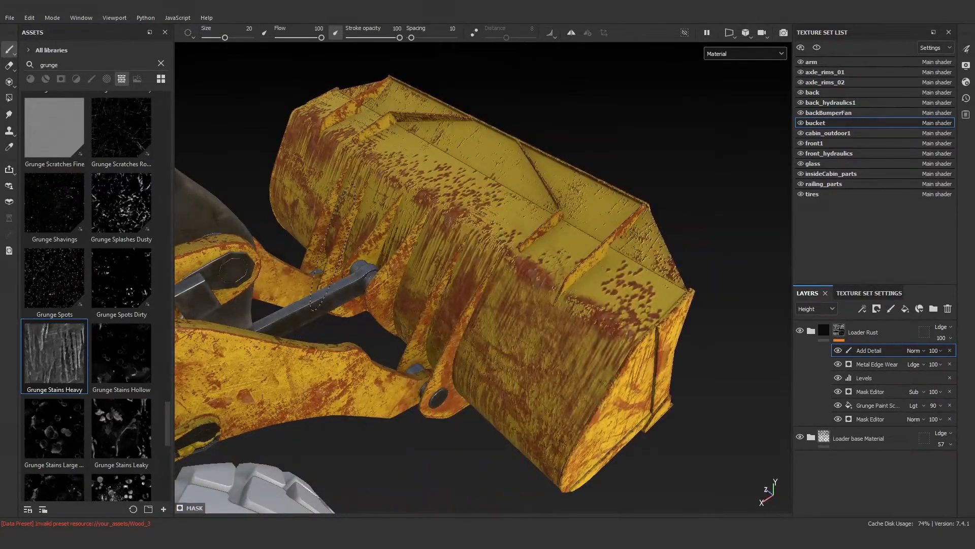
- Replace the stencil with Grunge Stains Hollow and paint through it on the bucket's side plate
{"action": "right_click_drag", "start_coordinate": [421, 284], "coordinate": [401, 314], "text": "alt"}
{"action": "left_click_drag", "start_coordinate": [402, 314], "coordinate": [368, 310], "text": "alt"}
{"action": "mouse_move", "coordinate": [112, 365]}
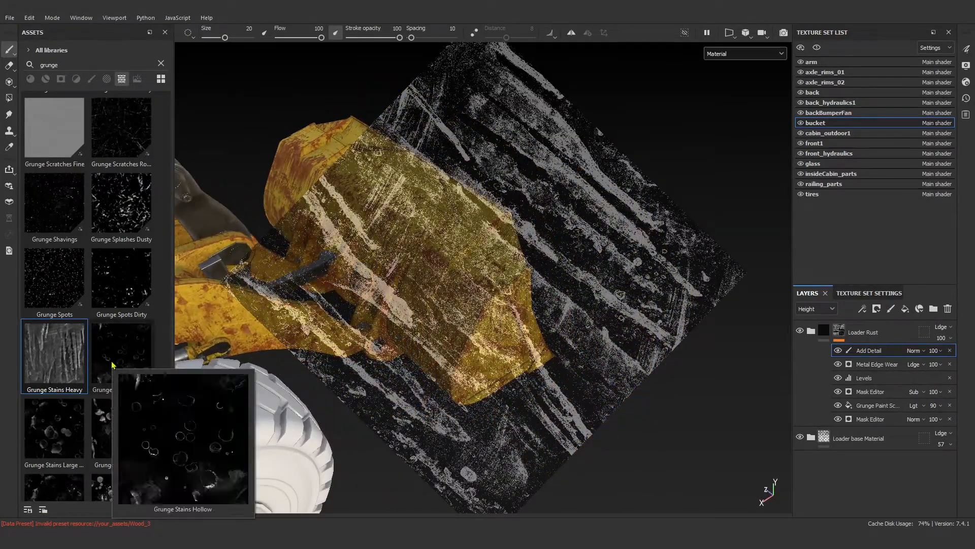
{"action": "mouse_move", "coordinate": [114, 363]}
{"action": "left_mouse_down"}
{"action": "mouse_move", "coordinate": [409, 258]}
{"action": "mouse_move", "coordinate": [407, 292]}
{"action": "left_mouse_up"}
{"action": "right_click_drag", "start_coordinate": [407, 292], "coordinate": [501, 308], "text": "alt"}
{"action": "mouse_move", "coordinate": [503, 314]}
{"action": "left_mouse_down"}
{"action": "mouse_move", "coordinate": [394, 367]}
{"action": "mouse_move", "coordinate": [410, 354]}
{"action": "left_mouse_up"}
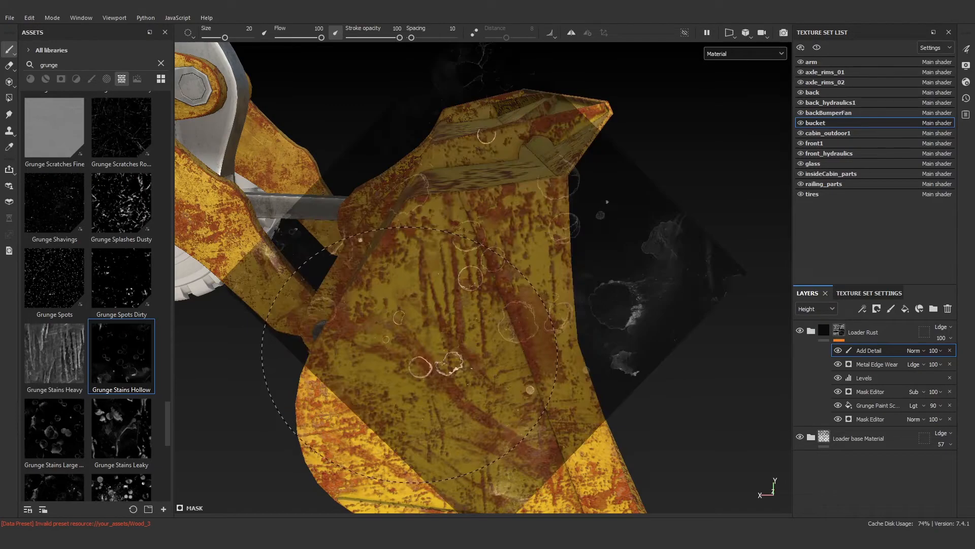
- Reduce the brush size to 6.1 and paint small ring stains through the Grunge Stains Hollow stencil on the bucket's side plate
{"action": "right_click_drag", "start_coordinate": [420, 379], "coordinate": [406, 379], "text": "ctrl"}
{"action": "left_click_drag", "start_coordinate": [438, 368], "coordinate": [465, 399]}
{"action": "mouse_move", "coordinate": [471, 418]}
{"action": "middle_mouse_down", "text": "alt"}
{"action": "mouse_move", "coordinate": [475, 387]}
{"action": "mouse_move", "coordinate": [447, 329]}
{"action": "middle_mouse_up", "text": "alt"}
{"action": "left_click_drag", "start_coordinate": [443, 330], "coordinate": [437, 363]}
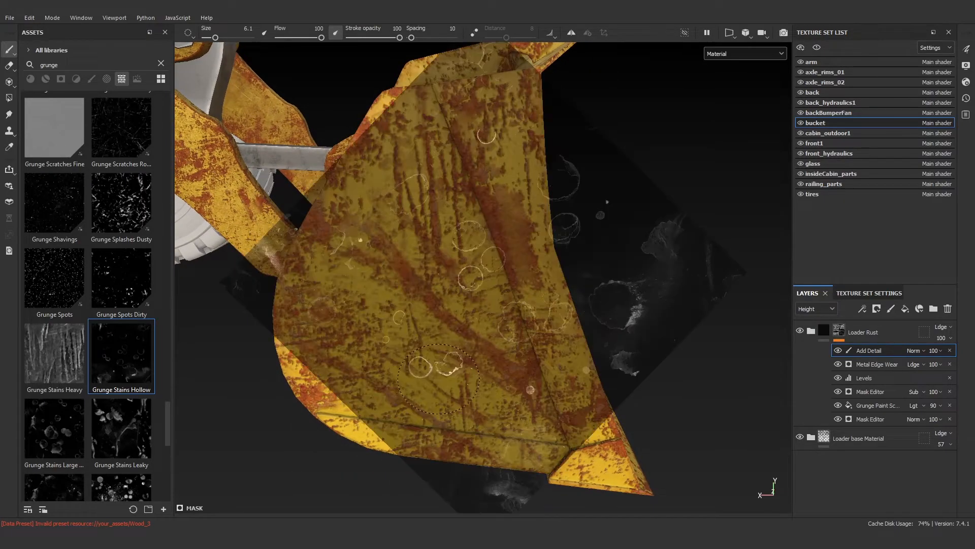
{"action": "mouse_move", "coordinate": [456, 391]}
{"action": "middle_mouse_down", "text": "alt"}
{"action": "mouse_move", "coordinate": [474, 372]}
{"action": "mouse_move", "coordinate": [605, 333]}
{"action": "mouse_move", "coordinate": [614, 320]}
{"action": "middle_mouse_up", "text": "alt"}
{"action": "left_click_drag", "start_coordinate": [614, 320], "coordinate": [586, 307]}
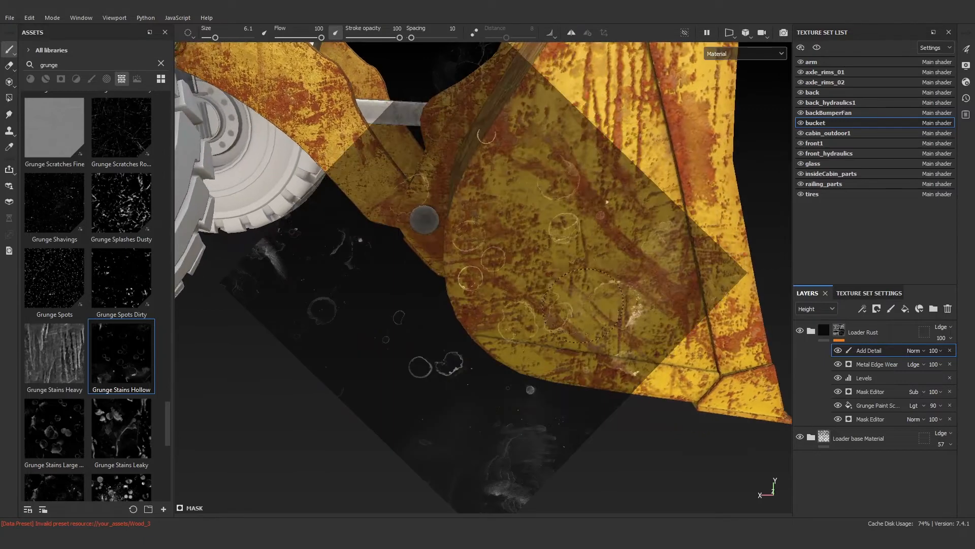
{"action": "middle_click_drag", "start_coordinate": [583, 306], "coordinate": [484, 379], "text": "alt"}
- Replace the stencil with Grunge Stains Leaky, set its contrast to 0.44 and increase its balance
{"action": "right_click", "coordinate": [248, 321]}
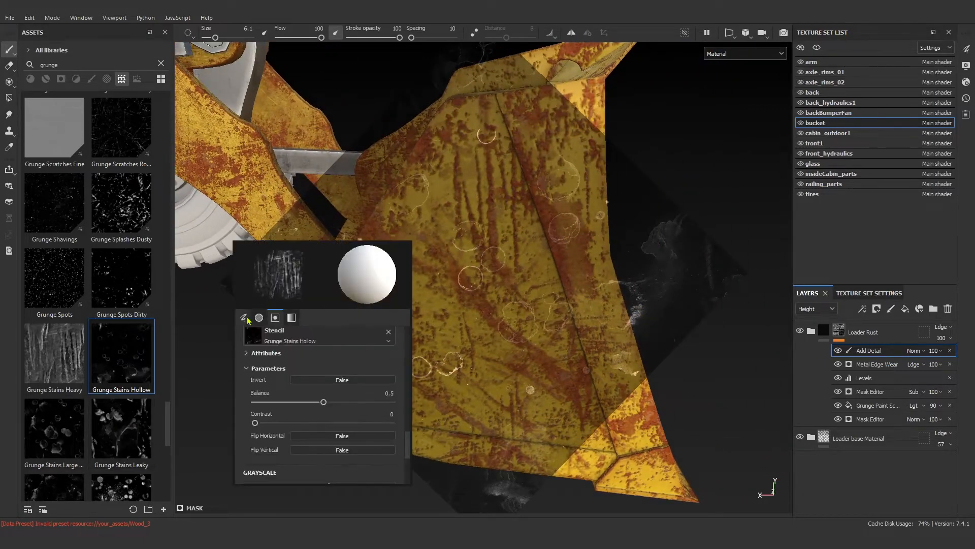
{"action": "scroll", "coordinate": [264, 386], "scroll_direction": "up", "scroll_amount": 2}
{"action": "left_click_drag", "start_coordinate": [121, 428], "coordinate": [290, 394]}
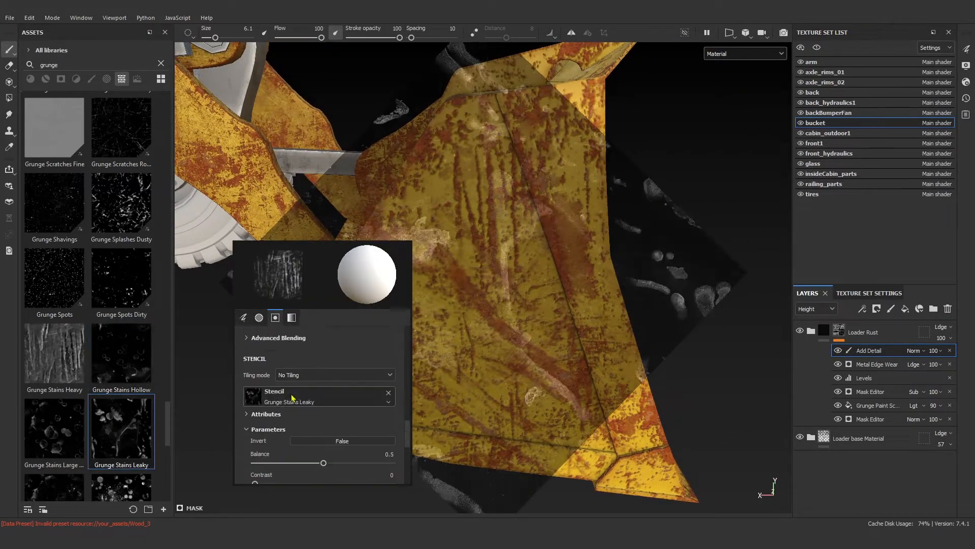
{"action": "left_click", "coordinate": [508, 246]}
{"action": "right_click", "coordinate": [443, 290]}
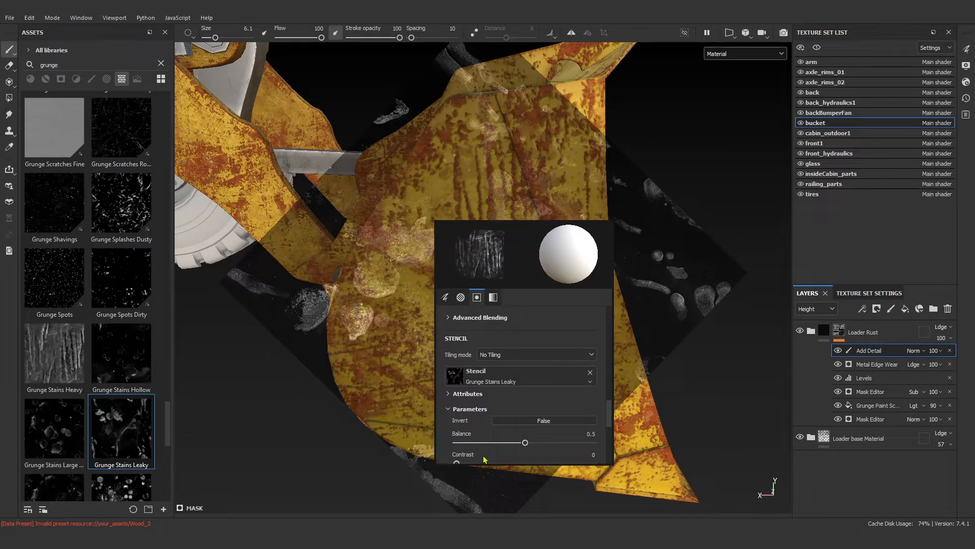
{"action": "left_click_drag", "start_coordinate": [492, 464], "coordinate": [516, 464]}
{"action": "right_click", "coordinate": [458, 353]}
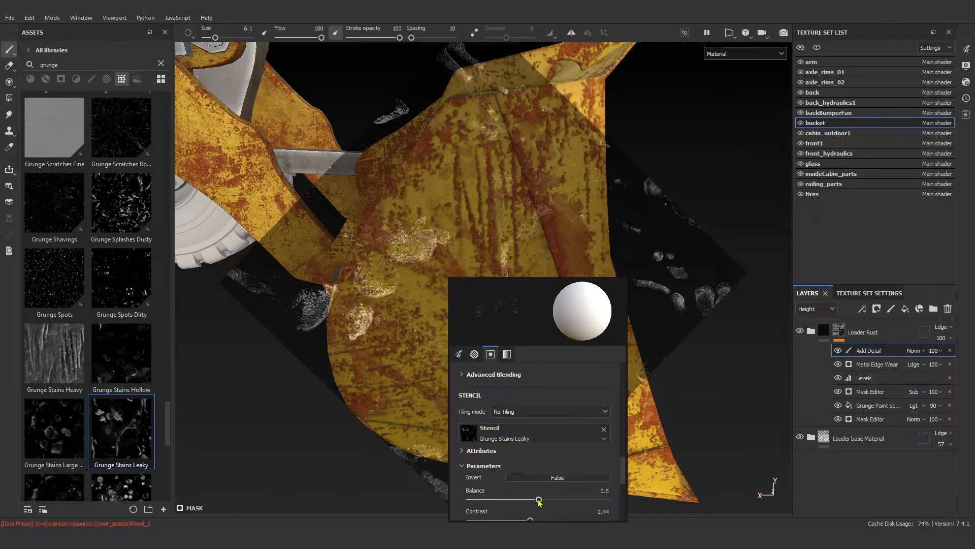
{"action": "left_click_drag", "start_coordinate": [539, 500], "coordinate": [584, 500]}
- Paint rust patches and drips through the Grunge Stains Leaky stencil on the bucket's side plate
{"action": "left_click_drag", "start_coordinate": [391, 259], "coordinate": [317, 213], "text": "alt"}
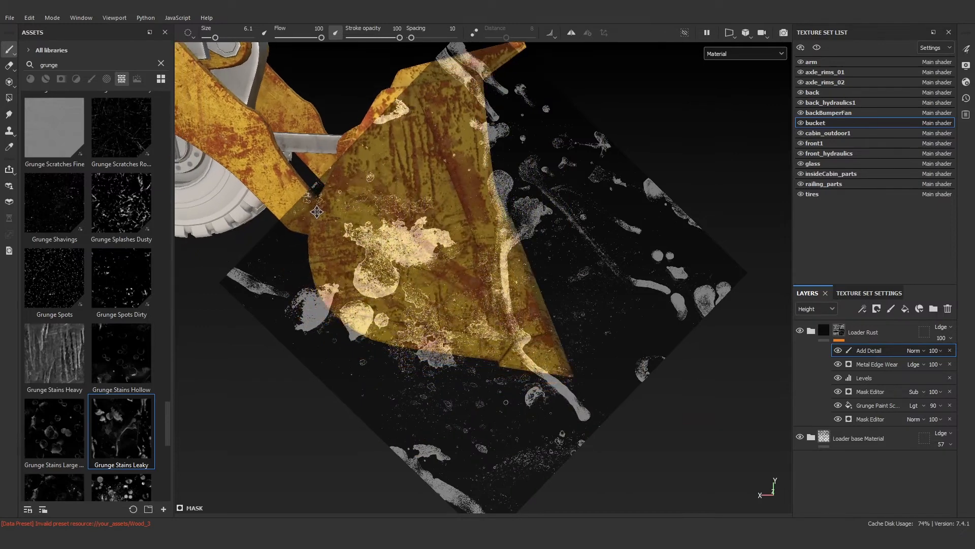
{"action": "middle_click_drag", "start_coordinate": [317, 212], "coordinate": [349, 170], "text": "alt"}
{"action": "left_click_drag", "start_coordinate": [351, 248], "coordinate": [374, 222]}
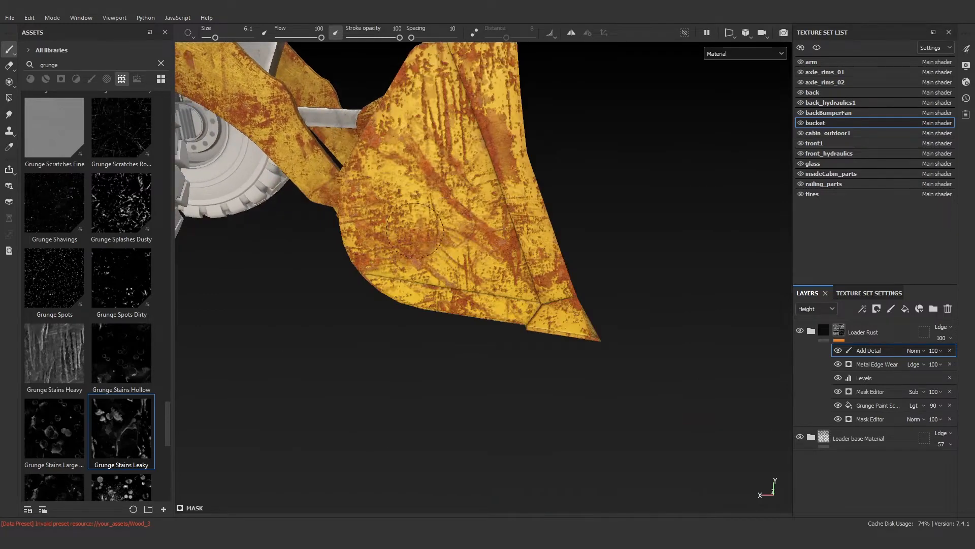
{"action": "left_click_drag", "start_coordinate": [392, 259], "coordinate": [417, 244]}
{"action": "left_click_drag", "start_coordinate": [496, 196], "coordinate": [500, 276]}
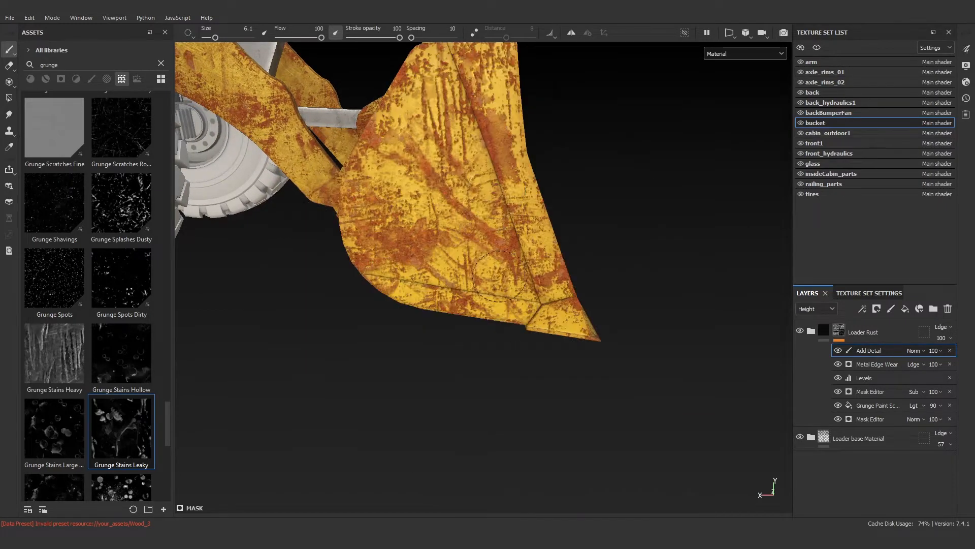
{"action": "left_click_drag", "start_coordinate": [503, 181], "coordinate": [497, 203]}
- Paint rust patches through the Grunge Stains Leaky stencil across the inside of the bucket
{"action": "left_click_drag", "start_coordinate": [497, 203], "coordinate": [421, 264], "text": "alt"}
{"action": "middle_click_drag", "start_coordinate": [523, 275], "coordinate": [376, 300], "text": "alt"}
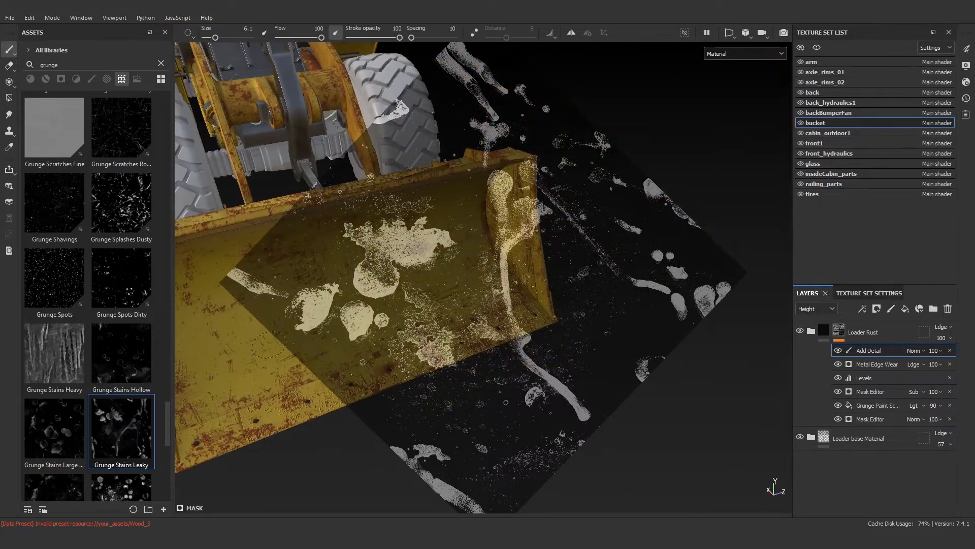
{"action": "left_click_drag", "start_coordinate": [374, 305], "coordinate": [361, 333]}
{"action": "left_click_drag", "start_coordinate": [327, 294], "coordinate": [317, 314]}
{"action": "middle_click_drag", "start_coordinate": [300, 308], "coordinate": [321, 300], "text": "alt"}
{"action": "left_click_drag", "start_coordinate": [257, 294], "coordinate": [255, 297]}
{"action": "mouse_move", "coordinate": [347, 259]}
{"action": "left_mouse_down"}
{"action": "mouse_move", "coordinate": [398, 254]}
{"action": "mouse_move", "coordinate": [414, 267]}
{"action": "left_mouse_up"}
{"action": "middle_click_drag", "start_coordinate": [356, 264], "coordinate": [378, 296], "text": "alt"}
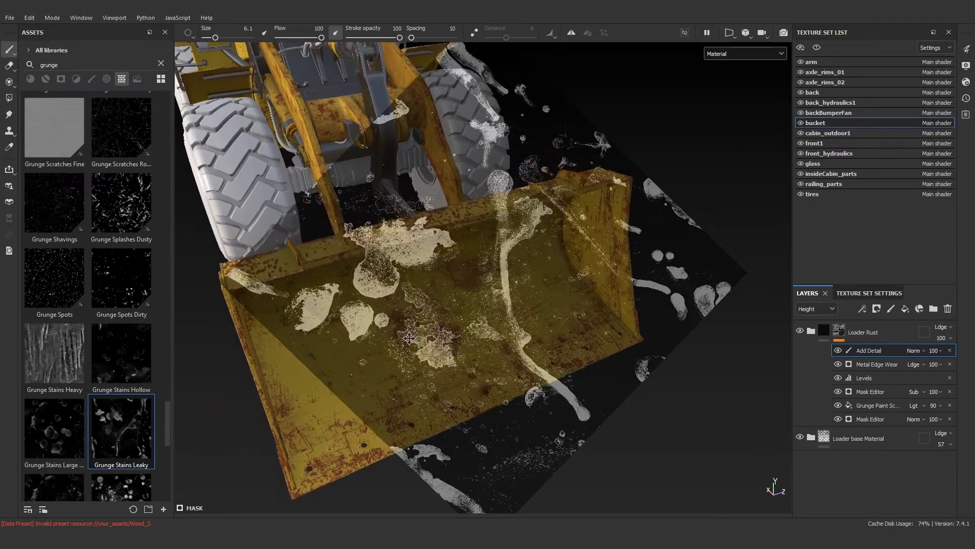
{"action": "left_click_drag", "start_coordinate": [323, 294], "coordinate": [293, 312]}
- Add more Grunge Stains Leaky rust patches to the lower and middle areas of the bucket's interior
{"action": "left_click_drag", "start_coordinate": [365, 315], "coordinate": [350, 303], "text": "alt"}
{"action": "middle_click_drag", "start_coordinate": [407, 310], "coordinate": [347, 329], "text": "alt"}
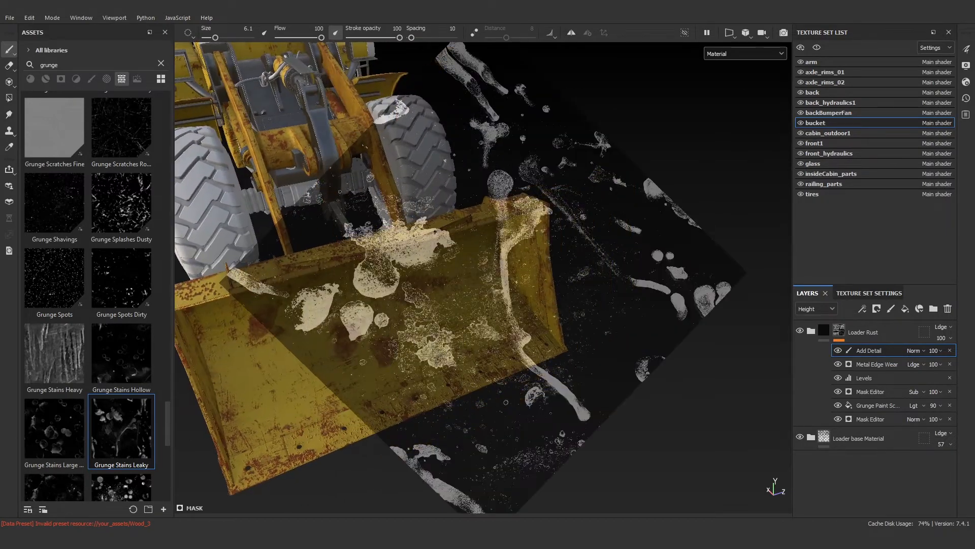
{"action": "left_click_drag", "start_coordinate": [436, 350], "coordinate": [441, 354]}
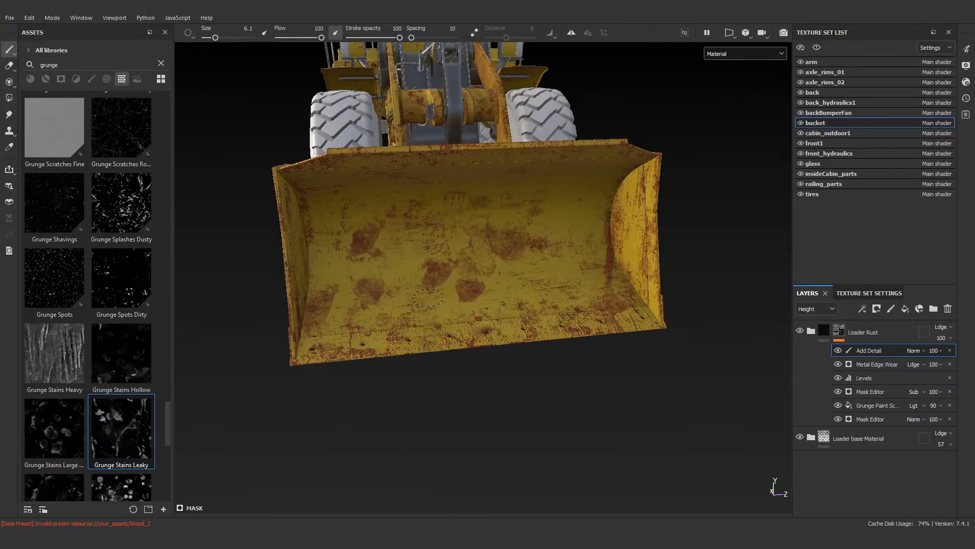
{"action": "mouse_move", "coordinate": [428, 298]}
{"action": "left_mouse_down"}
{"action": "mouse_move", "coordinate": [406, 248]}
{"action": "mouse_move", "coordinate": [383, 243]}
{"action": "mouse_move", "coordinate": [406, 252]}
{"action": "left_mouse_up"}
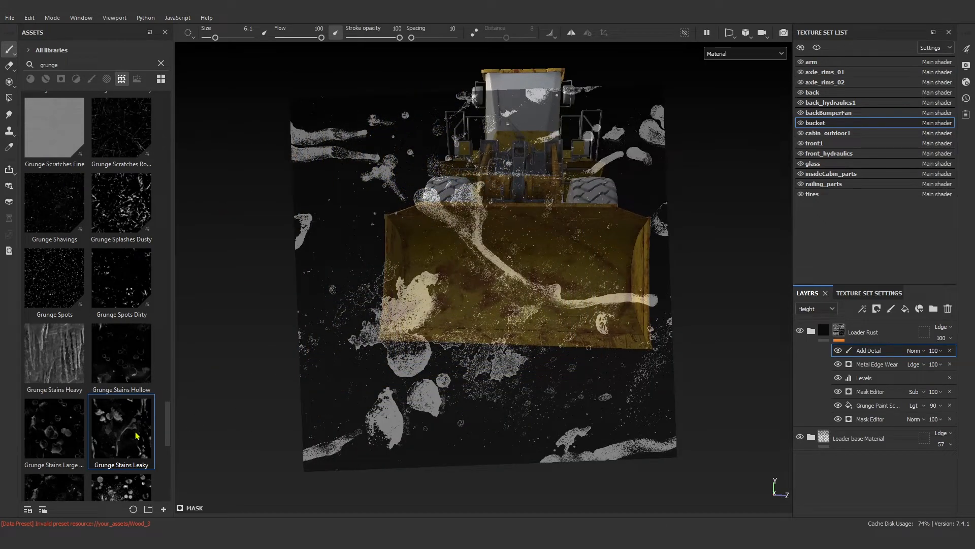
- Replace the stencil with Grunge Stains Small Hollow, setting its balance to 0.75 and contrast to 0.78
{"action": "scroll", "coordinate": [136, 435], "scroll_direction": "down", "scroll_amount": 4}
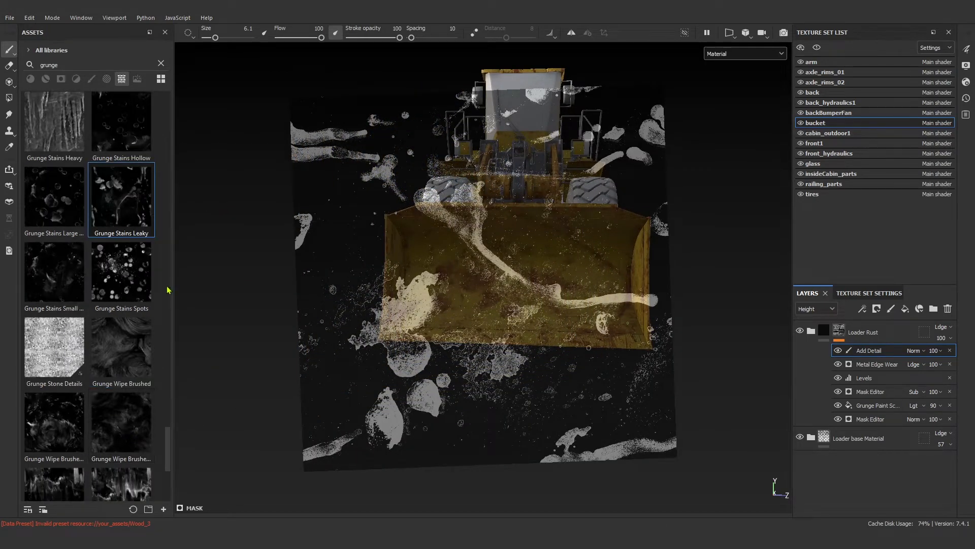
{"action": "right_click", "coordinate": [218, 278]}
{"action": "left_click", "coordinate": [67, 279]}
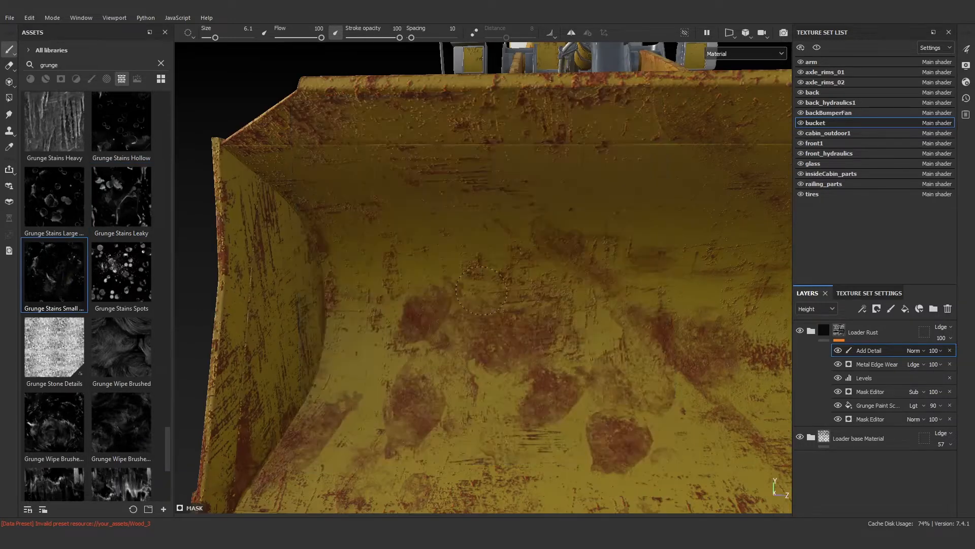
{"action": "right_click", "coordinate": [482, 290]}
{"action": "scroll", "coordinate": [579, 383], "scroll_direction": "down", "scroll_amount": 2}
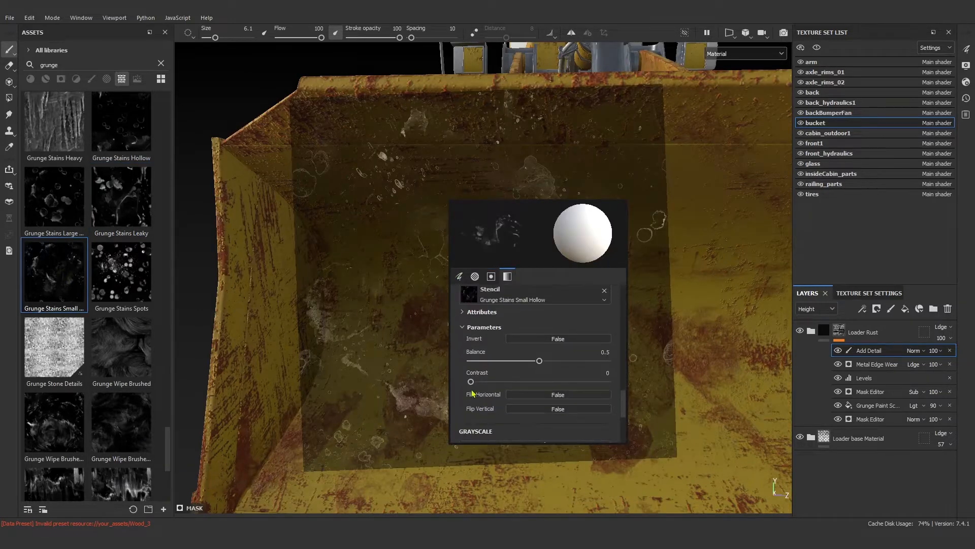
{"action": "left_click_drag", "start_coordinate": [539, 361], "coordinate": [573, 362]}
- Paint small stains and rust marks through the Grunge Stains Small Hollow stencil across the inside of the bucket
{"action": "left_click_drag", "start_coordinate": [316, 300], "coordinate": [341, 365]}
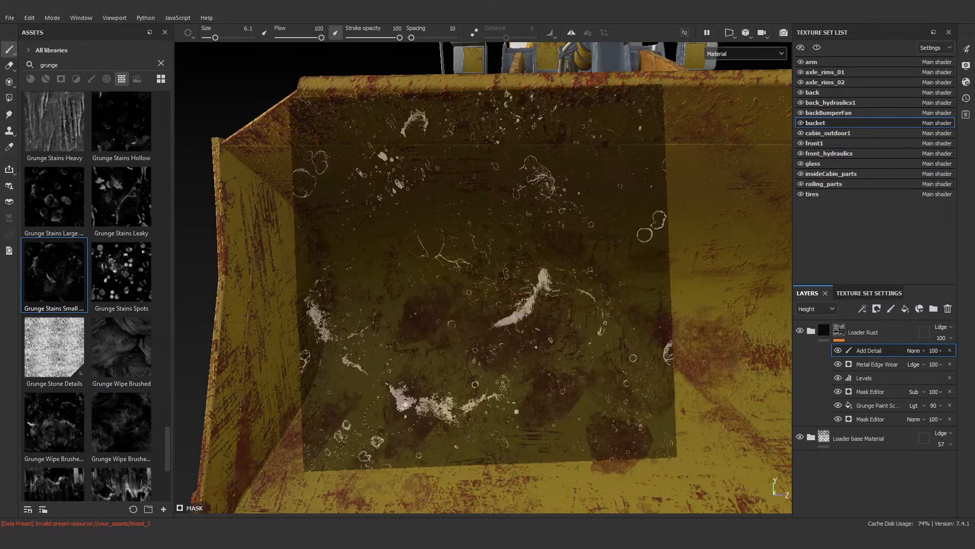
{"action": "left_click_drag", "start_coordinate": [398, 397], "coordinate": [463, 410]}
{"action": "left_click_drag", "start_coordinate": [393, 451], "coordinate": [362, 440]}
{"action": "left_click_drag", "start_coordinate": [511, 316], "coordinate": [542, 279]}
{"action": "mouse_move", "coordinate": [645, 230]}
{"action": "left_mouse_down"}
{"action": "mouse_move", "coordinate": [648, 207]}
{"action": "mouse_move", "coordinate": [652, 217]}
{"action": "left_mouse_up"}
{"action": "left_click_drag", "start_coordinate": [589, 294], "coordinate": [600, 321]}
{"action": "left_click_drag", "start_coordinate": [533, 173], "coordinate": [541, 183]}
{"action": "left_click_drag", "start_coordinate": [404, 186], "coordinate": [389, 158]}
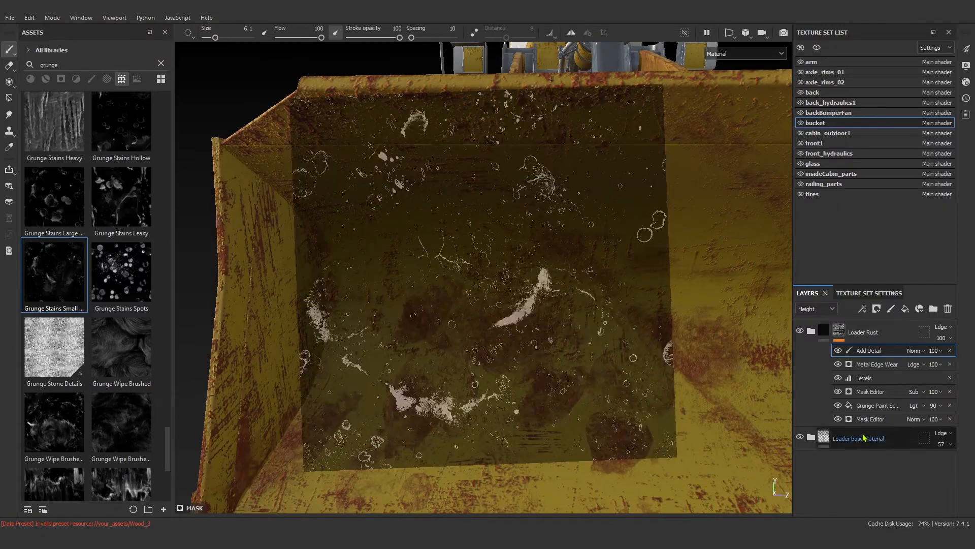
- Remove the stencil and brush away parts of the large rust patches inside the bucket to break them up
{"action": "left_click", "coordinate": [813, 332]}
{"action": "right_click", "coordinate": [529, 310]}
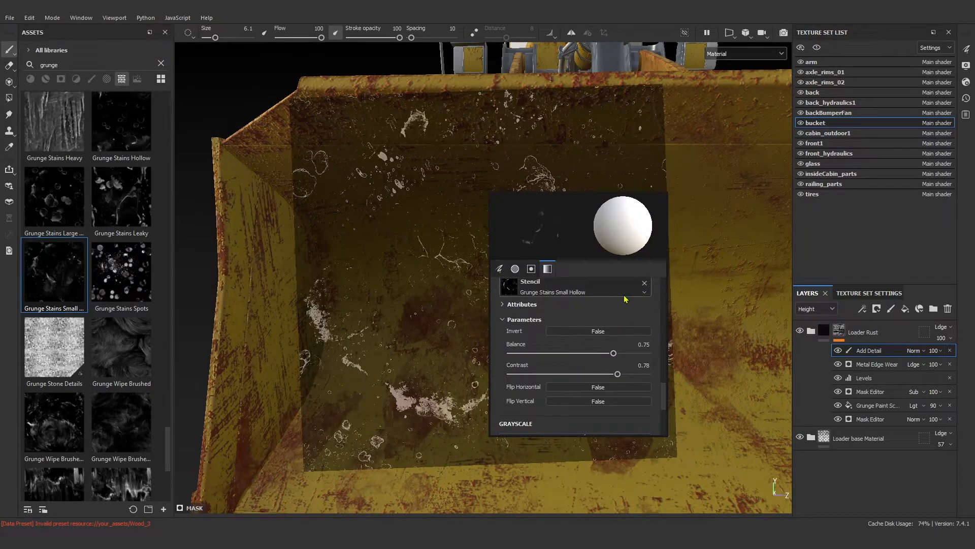
{"action": "left_click", "coordinate": [645, 283]}
{"action": "left_click", "coordinate": [283, 81]}
{"action": "scroll", "coordinate": [342, 183], "scroll_direction": "down", "scroll_amount": 8}
{"action": "left_click_drag", "start_coordinate": [453, 274], "coordinate": [508, 291], "text": "alt"}
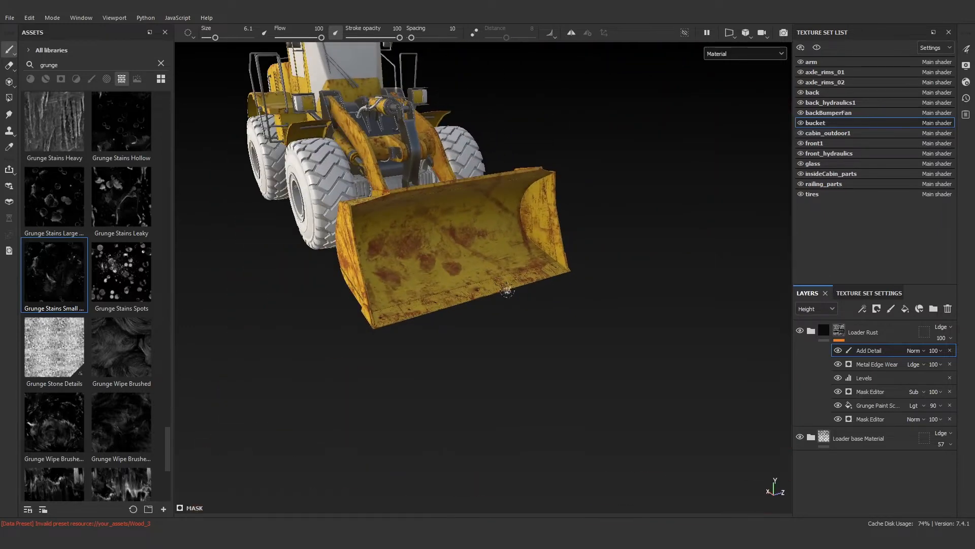
{"action": "scroll", "coordinate": [438, 269], "scroll_direction": "up", "scroll_amount": 3}
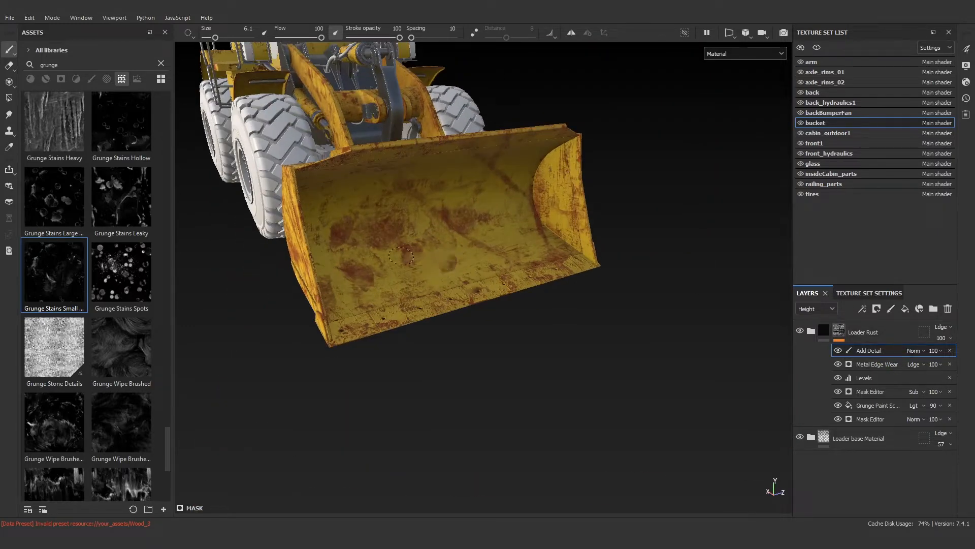
{"action": "left_click_drag", "start_coordinate": [352, 229], "coordinate": [394, 258]}
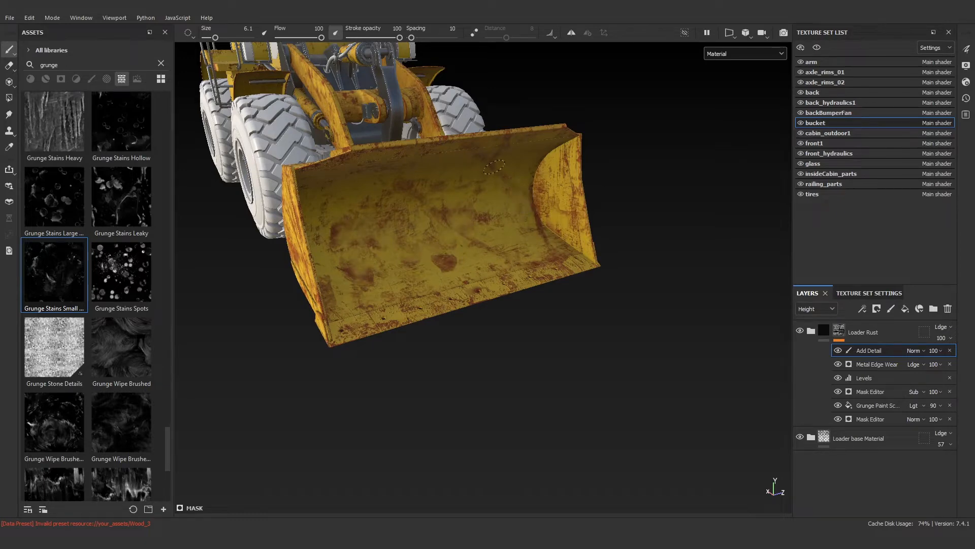
- Paint and soften rust across the bucket's upper rear surface, from the middle out along its full length
{"action": "left_click_drag", "start_coordinate": [546, 238], "coordinate": [665, 342], "text": "alt"}
{"action": "scroll", "coordinate": [665, 342], "scroll_direction": "up", "scroll_amount": 4}
{"action": "left_click_drag", "start_coordinate": [366, 264], "coordinate": [432, 297], "text": "alt"}
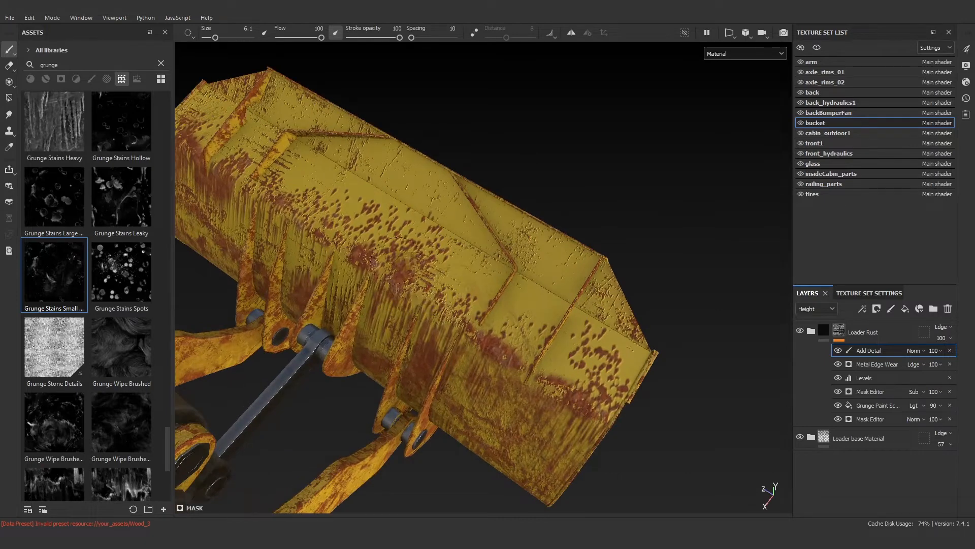
{"action": "left_click_drag", "start_coordinate": [399, 231], "coordinate": [325, 223]}
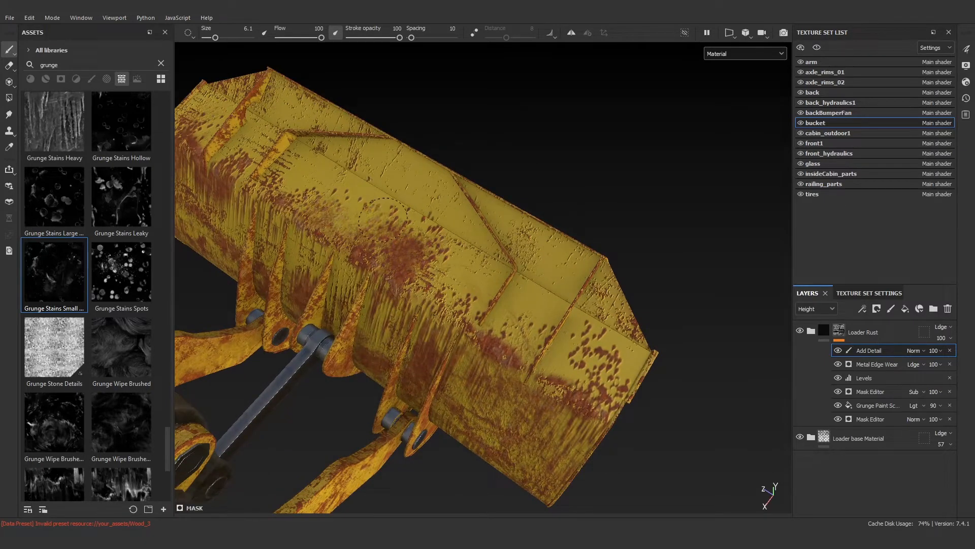
{"action": "left_click_drag", "start_coordinate": [432, 246], "coordinate": [401, 259]}
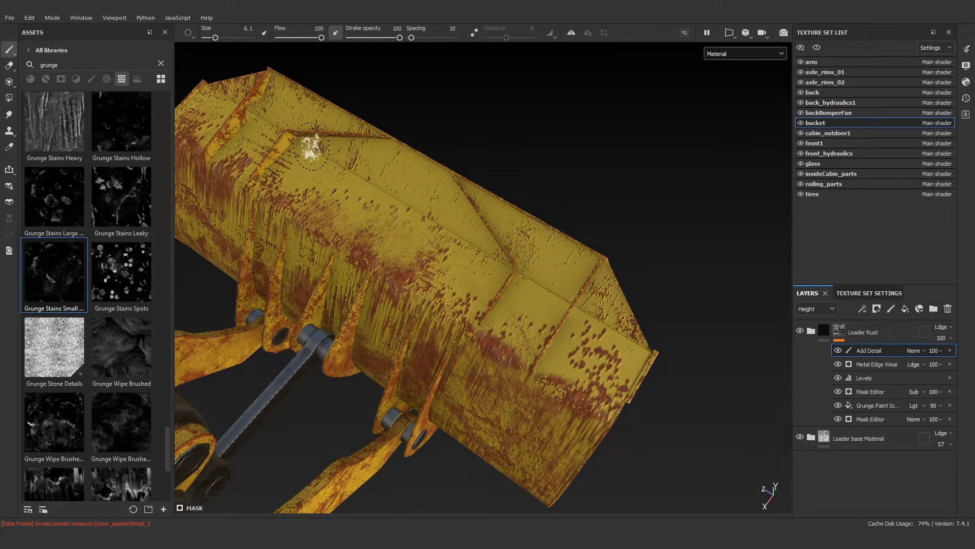
{"action": "mouse_move", "coordinate": [312, 147]}
{"action": "left_mouse_down"}
{"action": "mouse_move", "coordinate": [447, 223]}
{"action": "mouse_move", "coordinate": [277, 120]}
{"action": "mouse_move", "coordinate": [381, 208]}
{"action": "mouse_move", "coordinate": [584, 300]}
{"action": "mouse_move", "coordinate": [462, 262]}
{"action": "mouse_move", "coordinate": [470, 296]}
{"action": "mouse_move", "coordinate": [513, 326]}
{"action": "mouse_move", "coordinate": [559, 327]}
{"action": "left_mouse_up"}
{"action": "scroll", "coordinate": [465, 264], "scroll_direction": "down", "scroll_amount": 2}
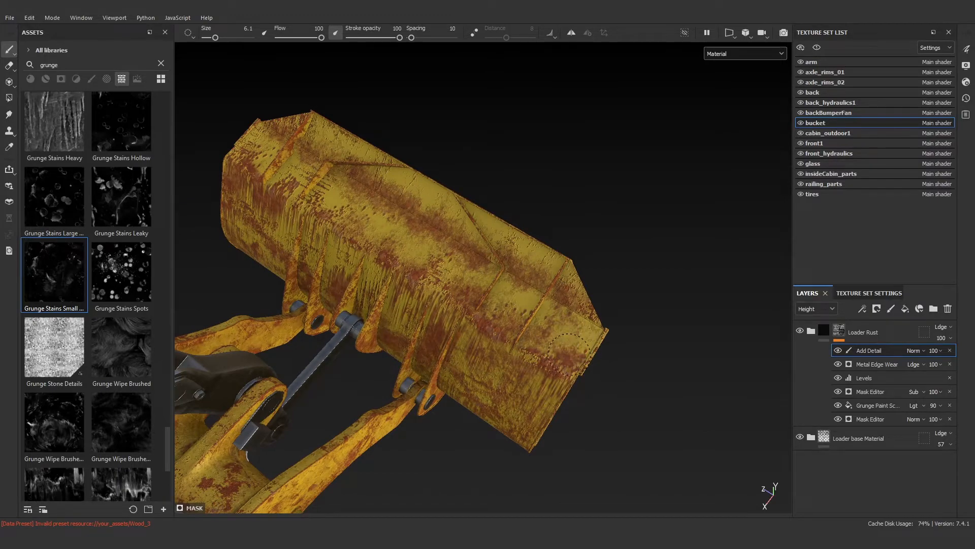
{"action": "scroll", "coordinate": [437, 281], "scroll_direction": "down", "scroll_amount": 3}
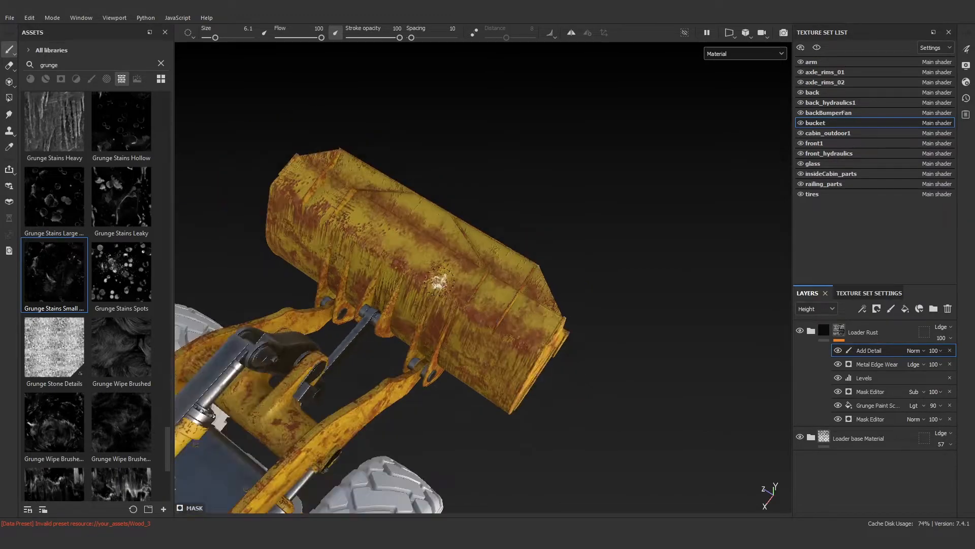
- Paint rust over the curved back of the bucket and around its mounting ribs, alternating between adding and removing rust
{"action": "left_click_drag", "start_coordinate": [438, 281], "coordinate": [680, 254], "text": "alt"}
{"action": "scroll", "coordinate": [313, 416], "scroll_direction": "up", "scroll_amount": 3}
{"action": "middle_click_drag", "start_coordinate": [313, 415], "coordinate": [398, 333], "text": "alt"}
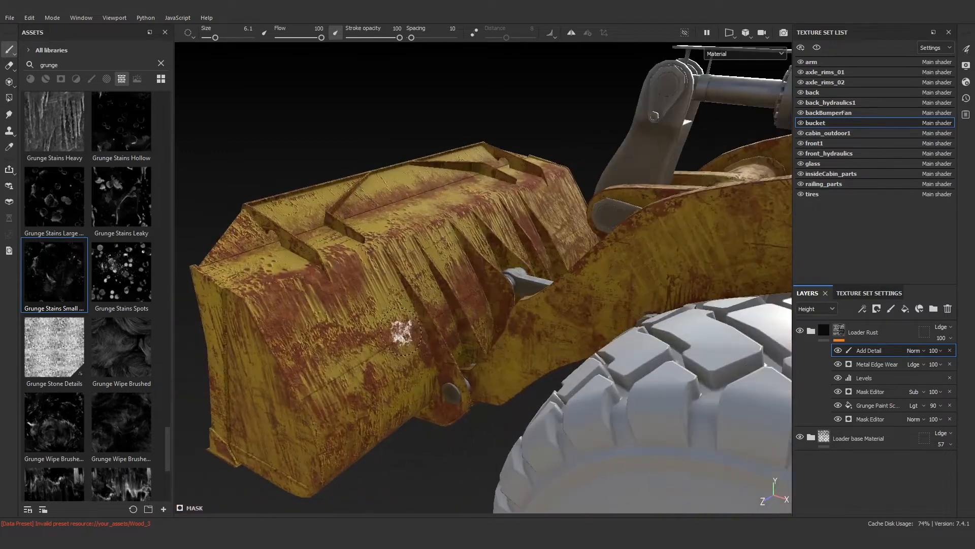
{"action": "mouse_move", "coordinate": [399, 333]}
{"action": "left_mouse_down"}
{"action": "mouse_move", "coordinate": [379, 269]}
{"action": "mouse_move", "coordinate": [398, 341]}
{"action": "mouse_move", "coordinate": [360, 371]}
{"action": "mouse_move", "coordinate": [316, 360]}
{"action": "mouse_move", "coordinate": [320, 340]}
{"action": "mouse_move", "coordinate": [383, 310]}
{"action": "left_mouse_up"}
{"action": "key", "text": "x"}
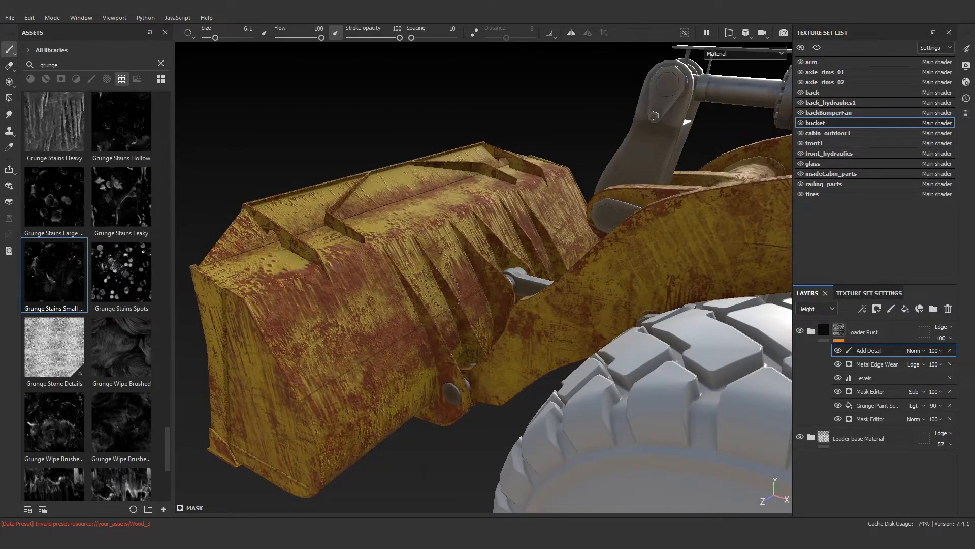
{"action": "mouse_move", "coordinate": [408, 263]}
{"action": "left_mouse_down"}
{"action": "mouse_move", "coordinate": [453, 236]}
{"action": "mouse_move", "coordinate": [264, 303]}
{"action": "left_mouse_up"}
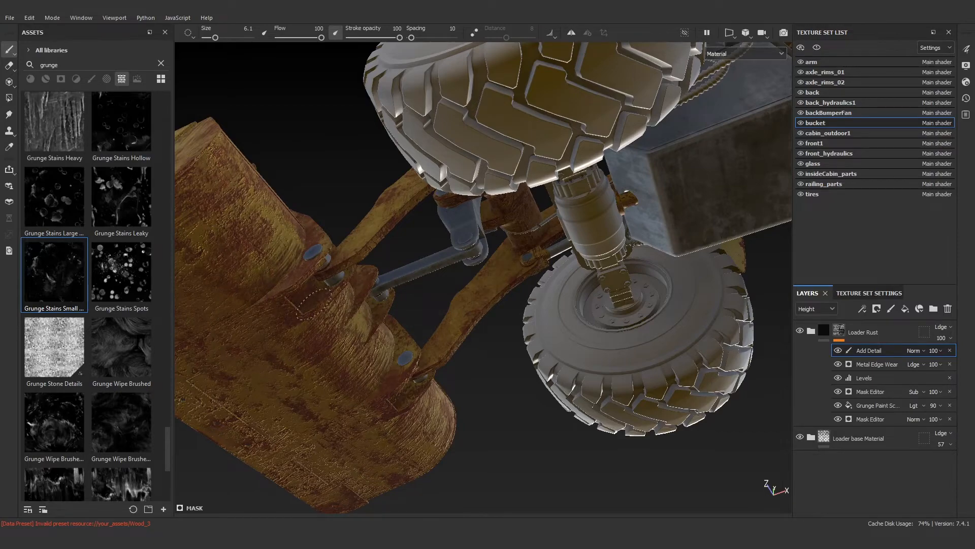
- Paint heavier rust along the lower and rear edges of the bucket's side plate
{"action": "mouse_move", "coordinate": [313, 303]}
{"action": "left_mouse_down", "text": "alt"}
{"action": "mouse_move", "coordinate": [312, 338]}
{"action": "mouse_move", "coordinate": [374, 381]}
{"action": "mouse_move", "coordinate": [348, 396]}
{"action": "mouse_move", "coordinate": [438, 344]}
{"action": "left_mouse_up", "text": "alt"}
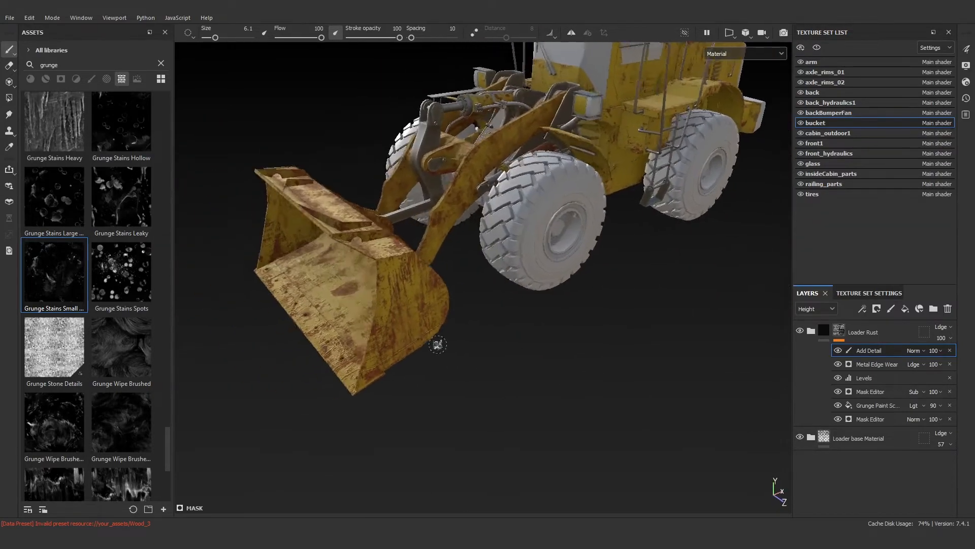
{"action": "scroll", "coordinate": [437, 345], "scroll_direction": "up", "scroll_amount": 5}
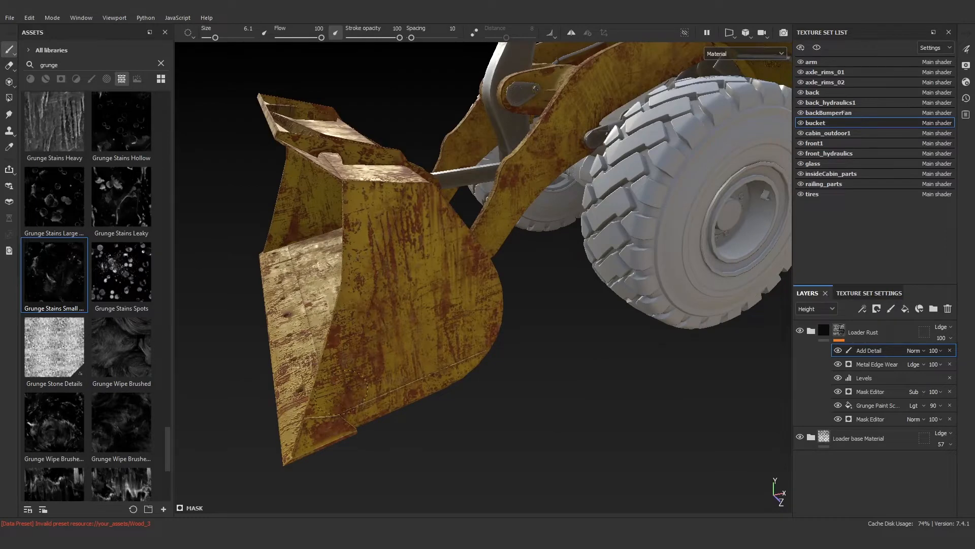
{"action": "mouse_move", "coordinate": [348, 393]}
{"action": "left_mouse_down"}
{"action": "mouse_move", "coordinate": [363, 277]}
{"action": "mouse_move", "coordinate": [386, 214]}
{"action": "mouse_move", "coordinate": [385, 330]}
{"action": "mouse_move", "coordinate": [523, 326]}
{"action": "left_mouse_up"}
{"action": "mouse_move", "coordinate": [476, 355]}
{"action": "left_mouse_down"}
{"action": "mouse_move", "coordinate": [562, 390]}
{"action": "mouse_move", "coordinate": [624, 395]}
{"action": "left_mouse_up"}
{"action": "mouse_move", "coordinate": [551, 198]}
{"action": "left_mouse_down"}
{"action": "mouse_move", "coordinate": [559, 158]}
{"action": "mouse_move", "coordinate": [530, 257]}
{"action": "mouse_move", "coordinate": [431, 330]}
{"action": "mouse_move", "coordinate": [455, 221]}
{"action": "mouse_move", "coordinate": [457, 378]}
{"action": "left_mouse_up"}
{"action": "left_click_drag", "start_coordinate": [561, 464], "coordinate": [464, 293], "text": "alt"}
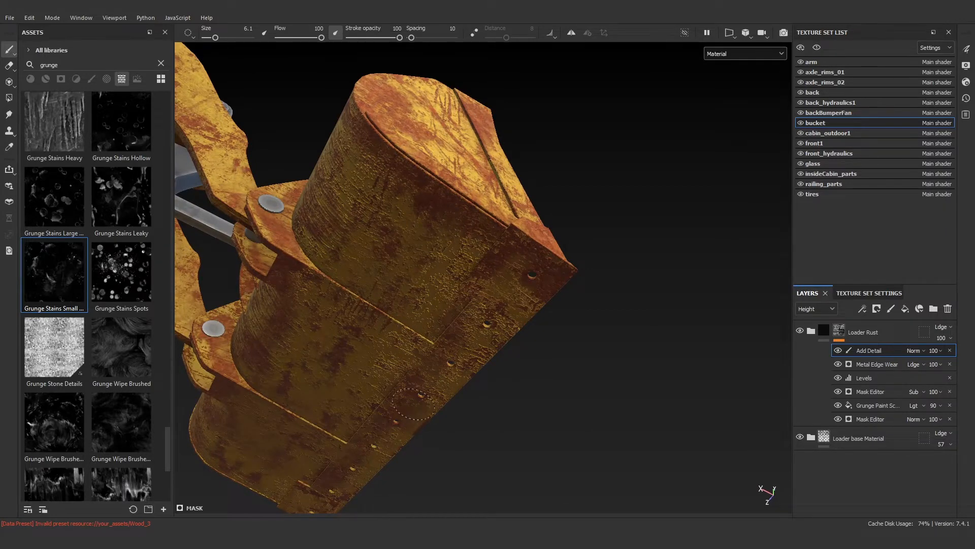
- Paint rust along the bucket's front cutting edge, around the bolt holes and into the corners
{"action": "mouse_move", "coordinate": [414, 404]}
{"action": "left_mouse_down", "text": "alt"}
{"action": "mouse_move", "coordinate": [314, 355]}
{"action": "mouse_move", "coordinate": [461, 310]}
{"action": "mouse_move", "coordinate": [496, 370]}
{"action": "mouse_move", "coordinate": [401, 350]}
{"action": "left_mouse_up", "text": "alt"}
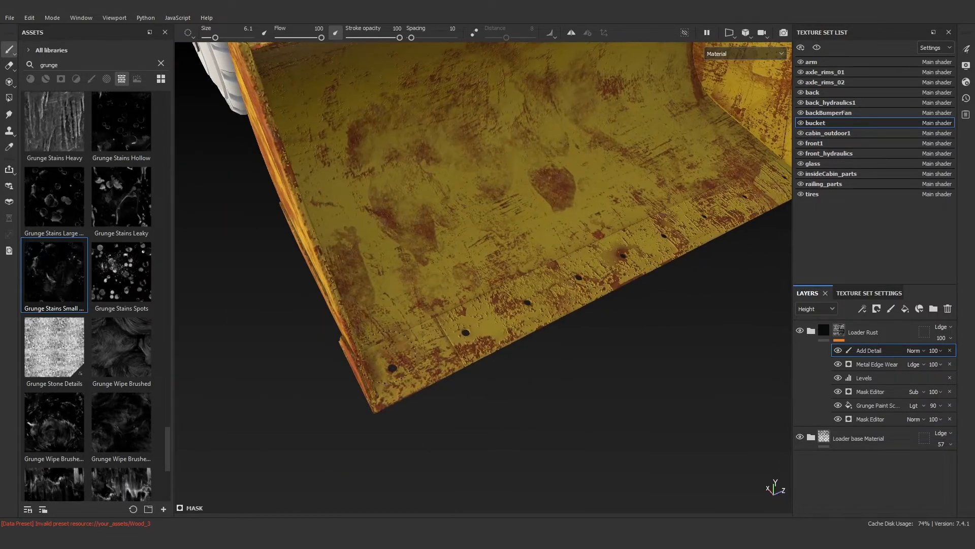
{"action": "left_click", "coordinate": [442, 218]}
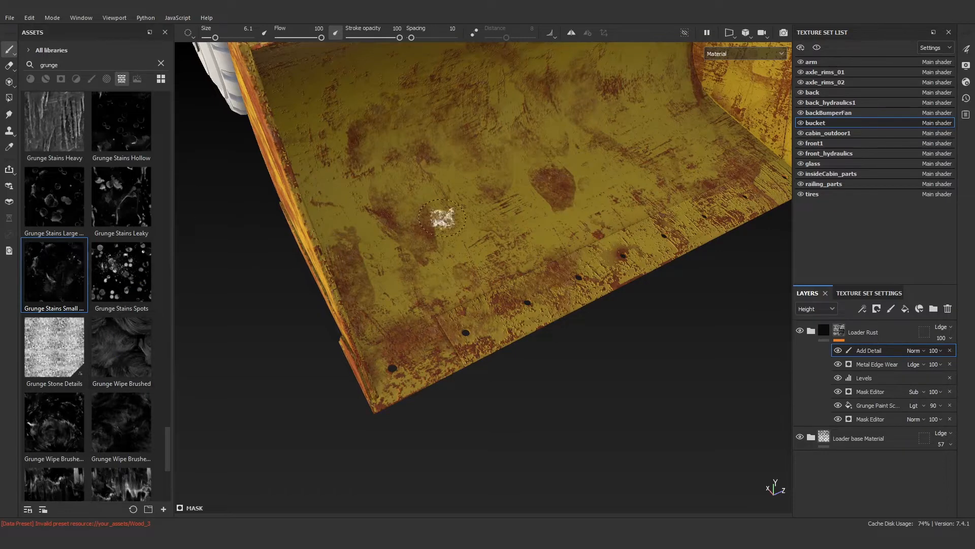
{"action": "mouse_move", "coordinate": [672, 207]}
{"action": "left_mouse_down"}
{"action": "mouse_move", "coordinate": [654, 222]}
{"action": "mouse_move", "coordinate": [581, 236]}
{"action": "mouse_move", "coordinate": [584, 262]}
{"action": "left_mouse_up"}
{"action": "scroll", "coordinate": [584, 262], "scroll_direction": "down", "scroll_amount": 2}
{"action": "middle_click_drag", "start_coordinate": [585, 261], "coordinate": [443, 312], "text": "alt"}
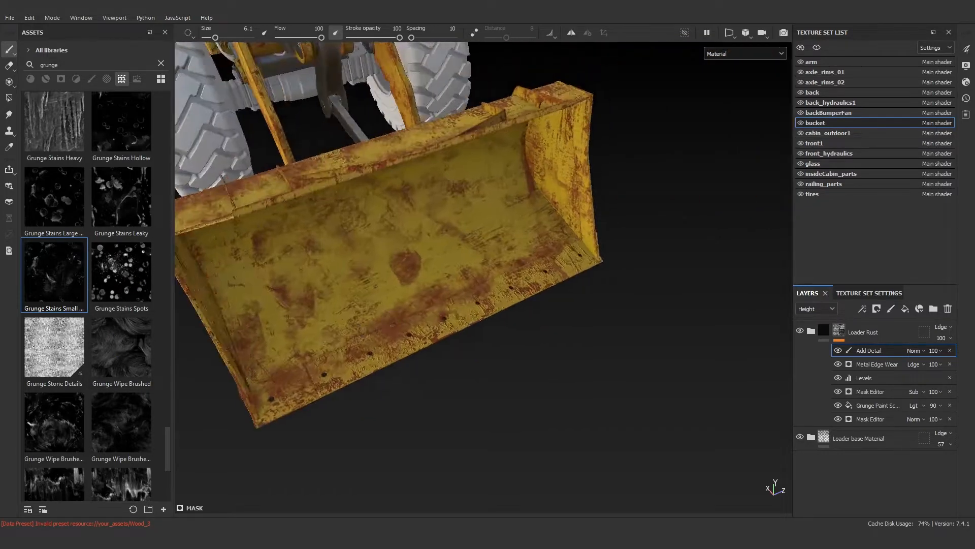
{"action": "scroll", "coordinate": [406, 259], "scroll_direction": "up", "scroll_amount": 2}
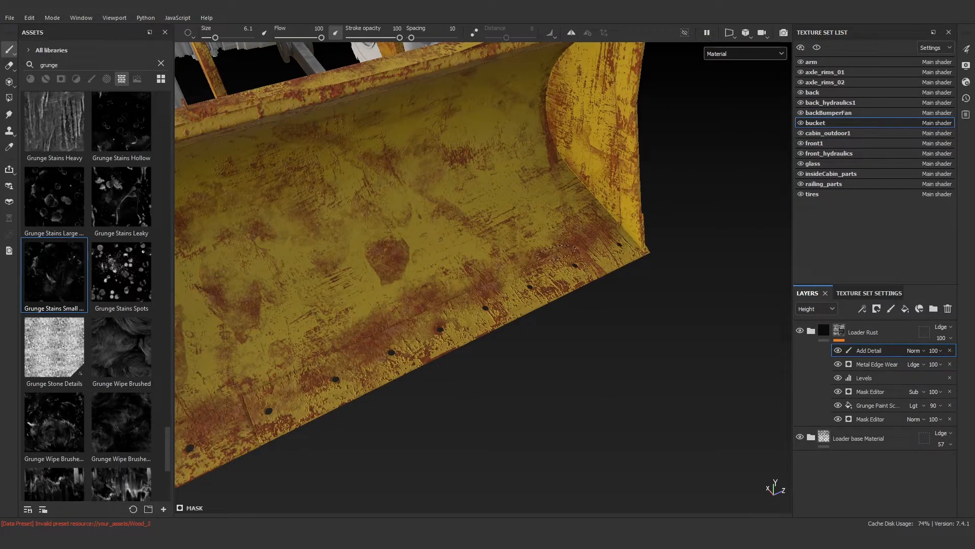
{"action": "left_click", "coordinate": [441, 265]}
{"action": "scroll", "coordinate": [396, 259], "scroll_direction": "down", "scroll_amount": 4}
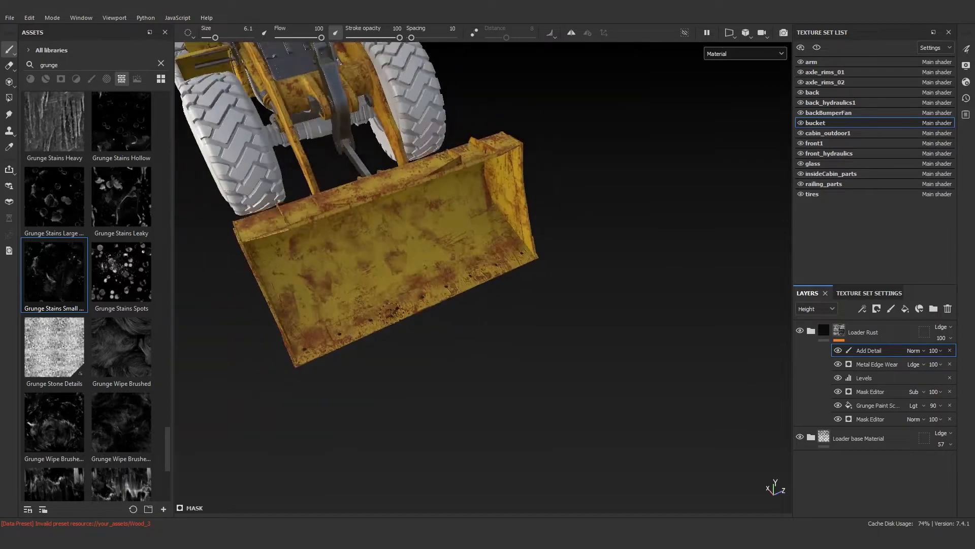
- Paint rust into the bucket's inner side corners and along the upper part of its interior
{"action": "left_click_drag", "start_coordinate": [396, 279], "coordinate": [328, 252], "text": "alt"}
{"action": "scroll", "coordinate": [334, 252], "scroll_direction": "up", "scroll_amount": 2}
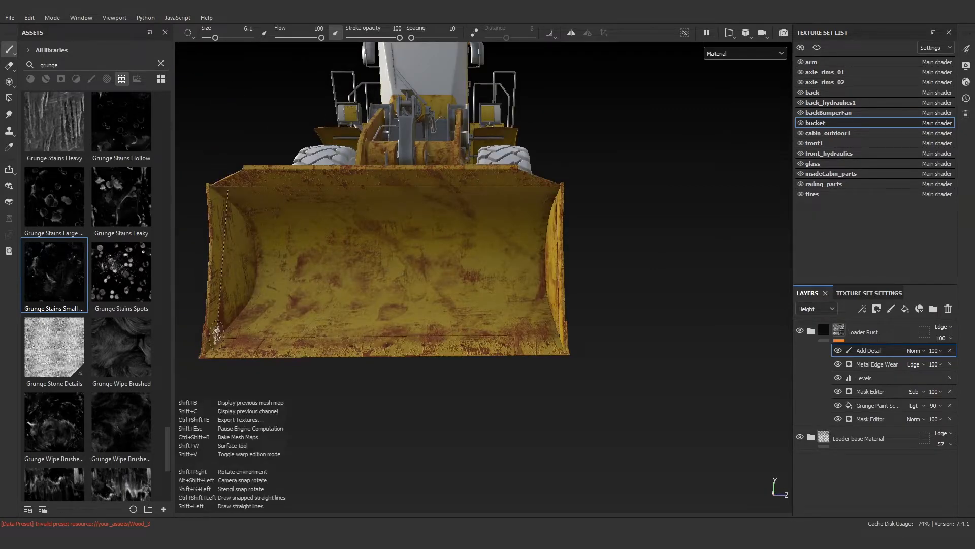
{"action": "left_click", "coordinate": [252, 319]}
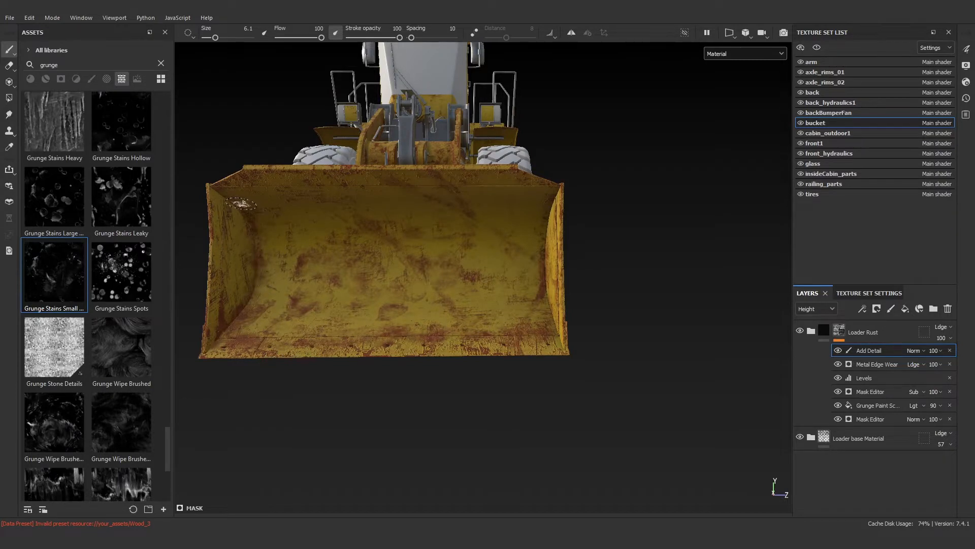
{"action": "left_click_drag", "start_coordinate": [230, 332], "coordinate": [503, 192], "text": "alt"}
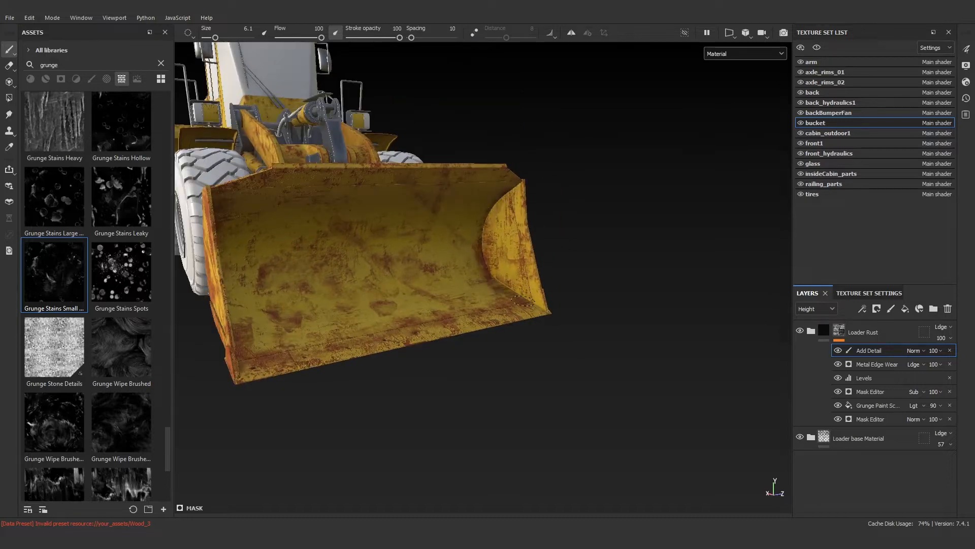
{"action": "left_click_drag", "start_coordinate": [503, 192], "coordinate": [275, 180], "text": "alt"}
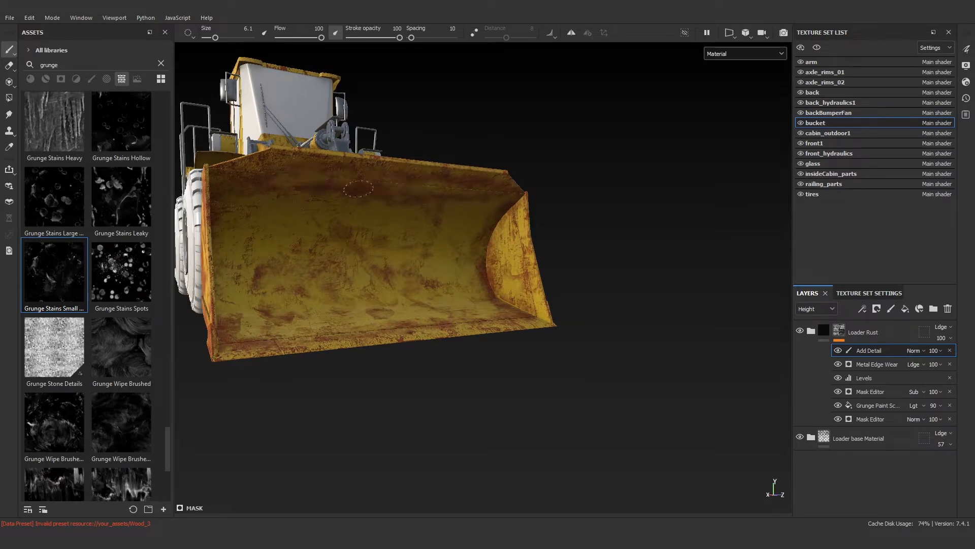
{"action": "mouse_move", "coordinate": [444, 198]}
{"action": "left_mouse_down", "text": "alt"}
{"action": "mouse_move", "coordinate": [366, 296]}
{"action": "mouse_move", "coordinate": [566, 374]}
{"action": "mouse_move", "coordinate": [178, 305]}
{"action": "left_mouse_up", "text": "alt"}
{"action": "right_click_drag", "start_coordinate": [254, 336], "coordinate": [392, 387], "text": "alt"}
{"action": "left_click_drag", "start_coordinate": [392, 388], "coordinate": [412, 400], "text": "alt"}
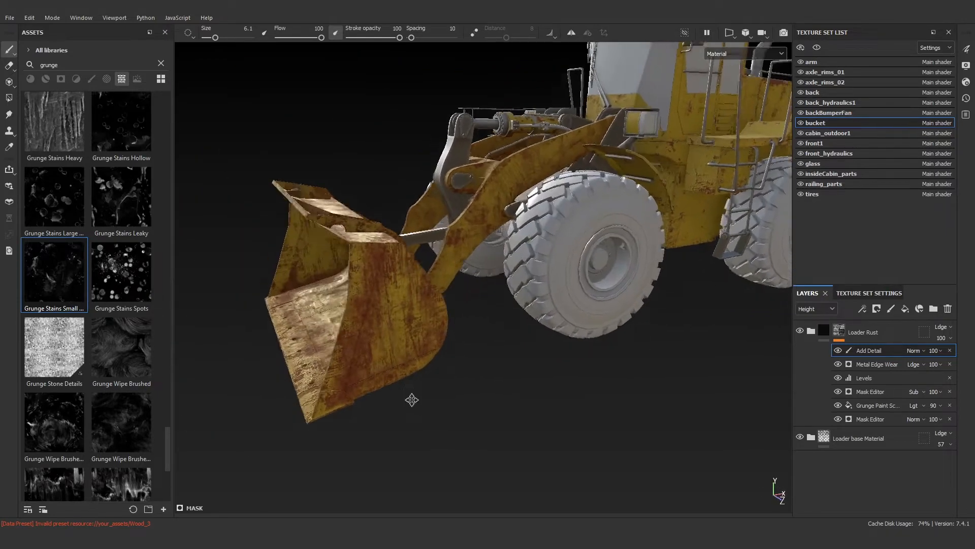
{"action": "middle_click_drag", "start_coordinate": [411, 401], "coordinate": [466, 365], "text": "alt"}
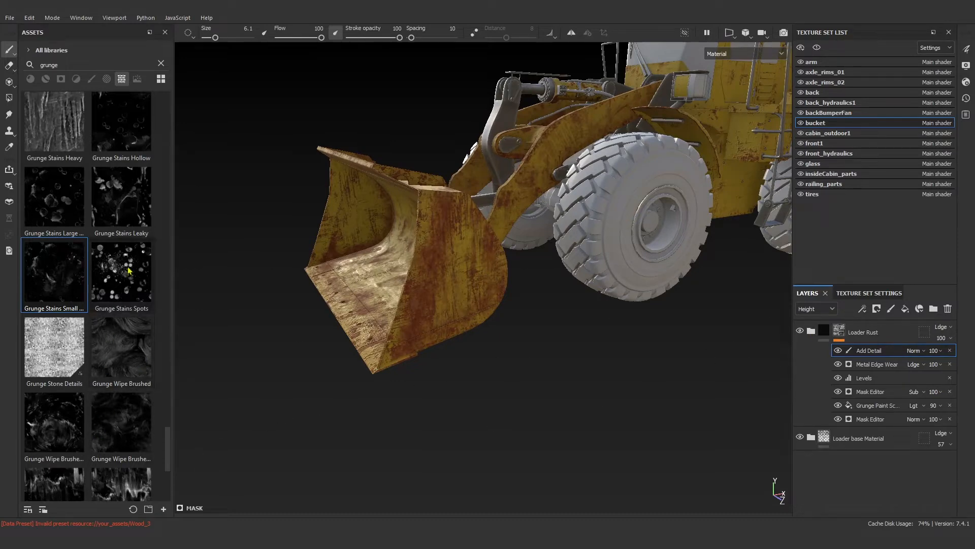
- Search the smart materials for "loader" and add Loader metal above the Loader Rust layer on the bucket
{"action": "left_click", "coordinate": [161, 63]}
{"action": "left_click", "coordinate": [61, 79]}
{"action": "left_click", "coordinate": [75, 80]}
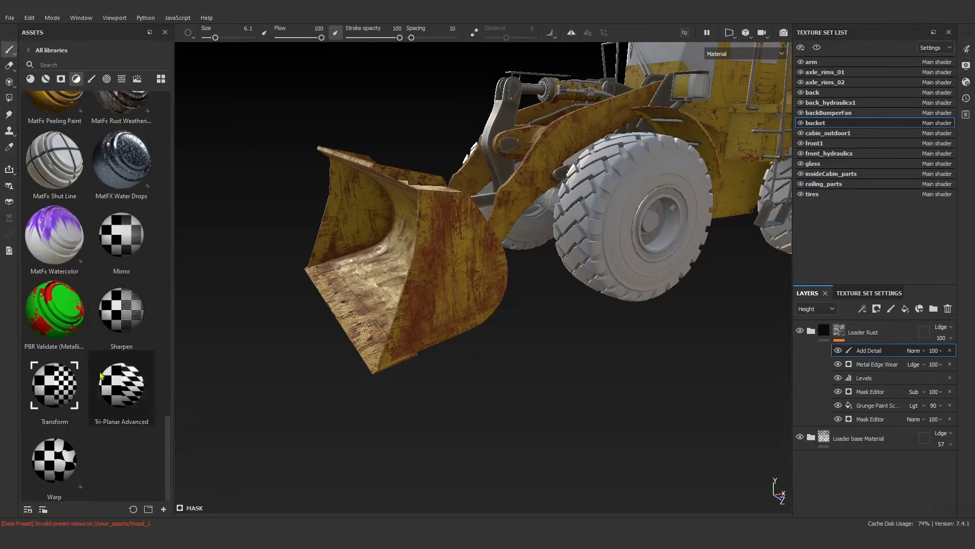
{"action": "type", "text": "loader"}
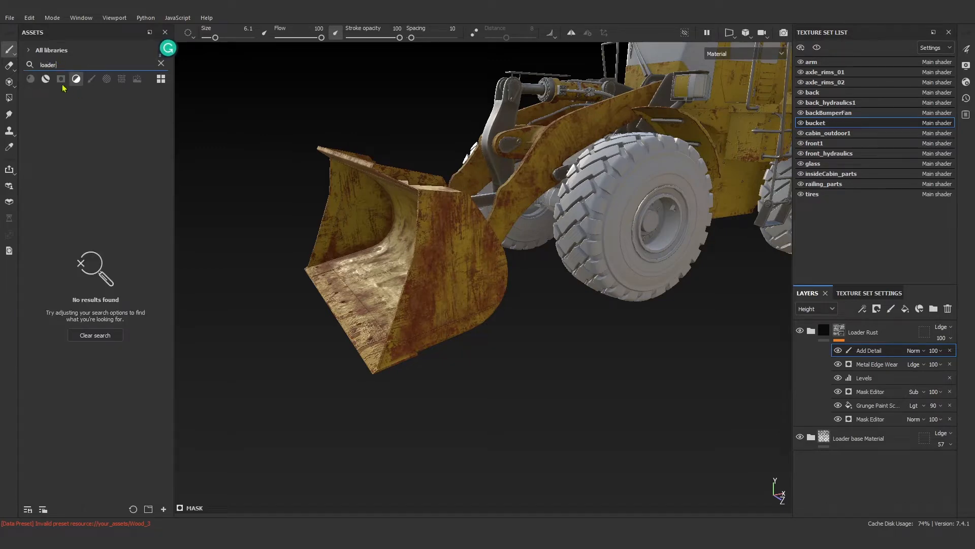
{"action": "left_click", "coordinate": [46, 79]}
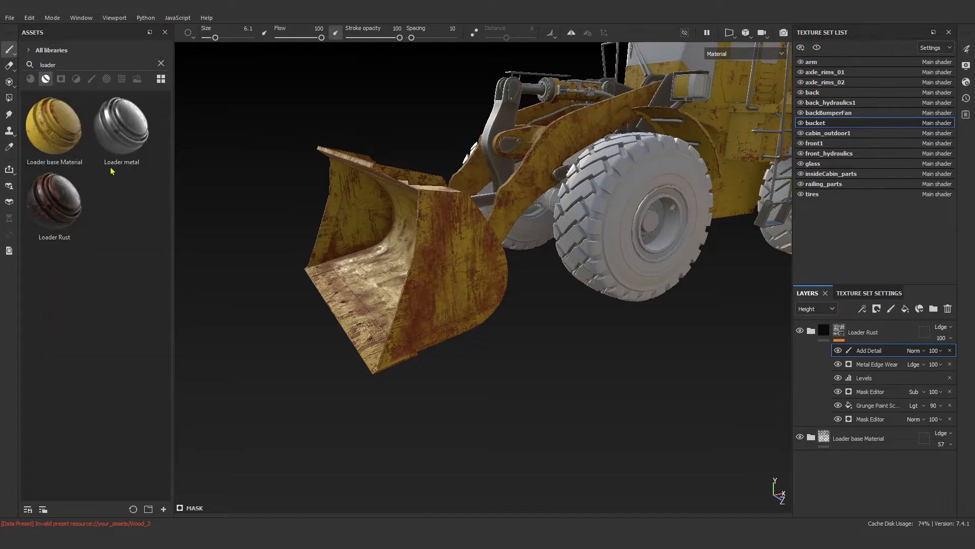
{"action": "left_click_drag", "start_coordinate": [122, 127], "coordinate": [857, 327]}
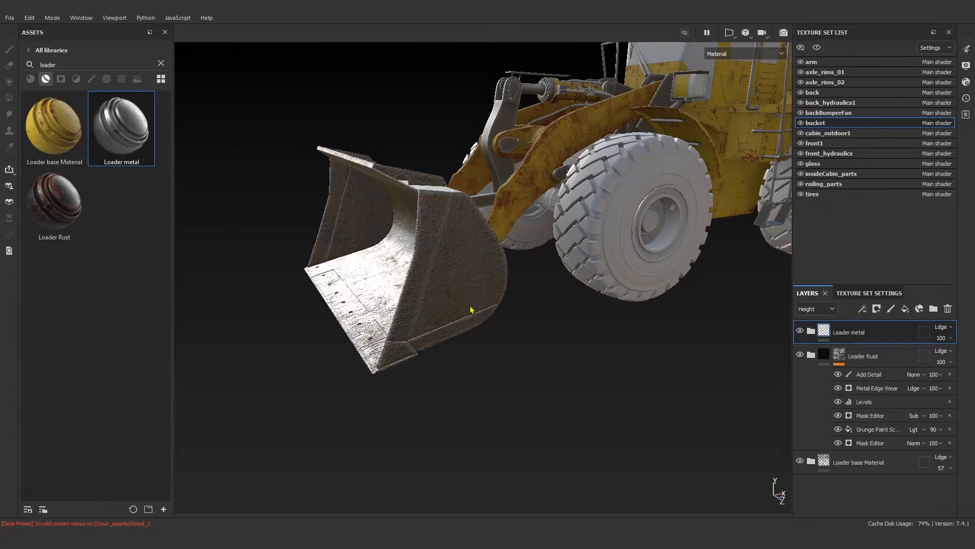
- Set the Height blending mode of the Loader metal group to Normal
{"action": "scroll", "coordinate": [470, 309], "scroll_direction": "up", "scroll_amount": 5}
{"action": "left_click", "coordinate": [940, 327]}
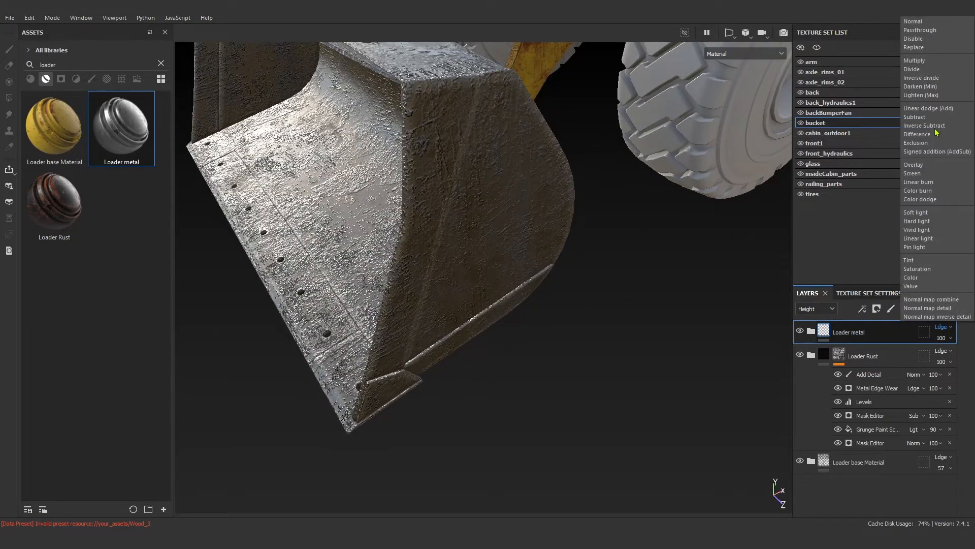
{"action": "left_click", "coordinate": [922, 21]}
{"action": "scroll", "coordinate": [726, 254], "scroll_direction": "down", "scroll_amount": 3}
- Look through the Base Metal, Base Wear and Rough Scratches layers inside the Loader metal group
{"action": "left_click", "coordinate": [810, 330]}
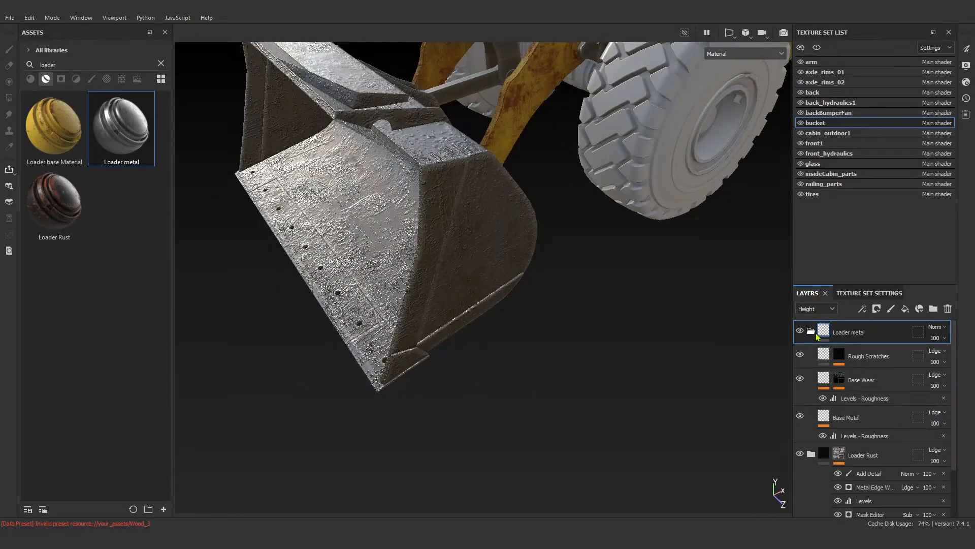
{"action": "left_click", "coordinate": [831, 415]}
{"action": "right_click", "coordinate": [585, 366]}
{"action": "left_click", "coordinate": [864, 379]}
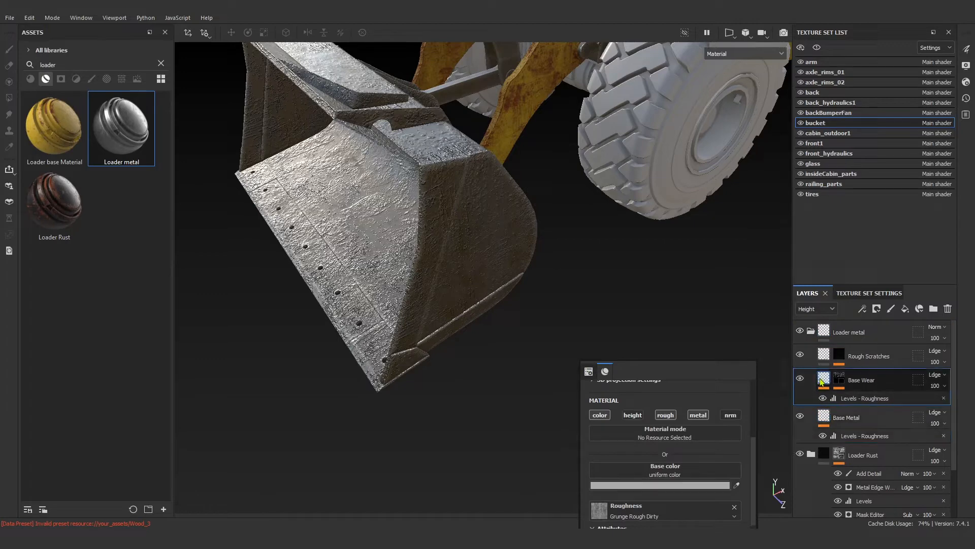
{"action": "left_click", "coordinate": [866, 355]}
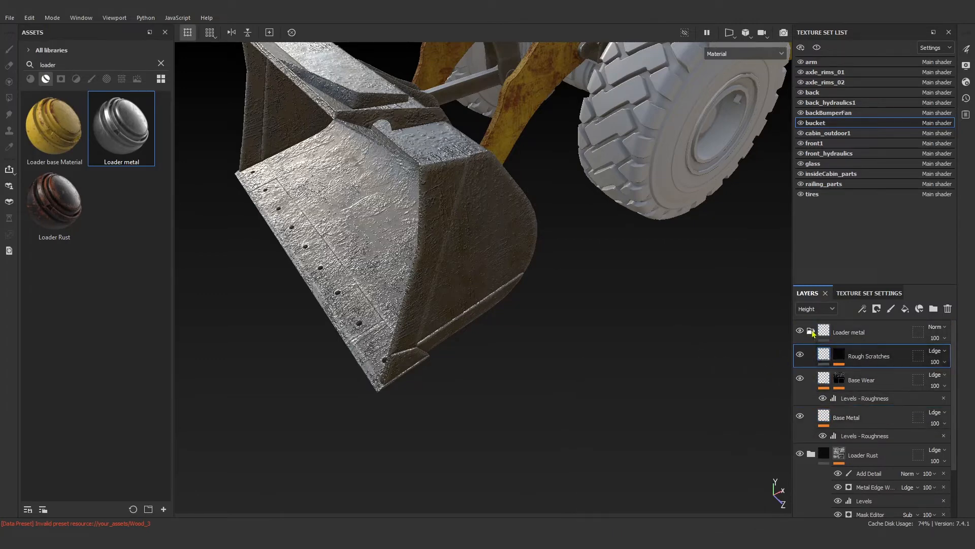
{"action": "left_click", "coordinate": [811, 331]}
{"action": "scroll", "coordinate": [467, 358], "scroll_direction": "down", "scroll_amount": 3}
{"action": "left_click", "coordinate": [467, 360]}
{"action": "left_click_drag", "start_coordinate": [466, 366], "coordinate": [382, 361], "text": "alt"}
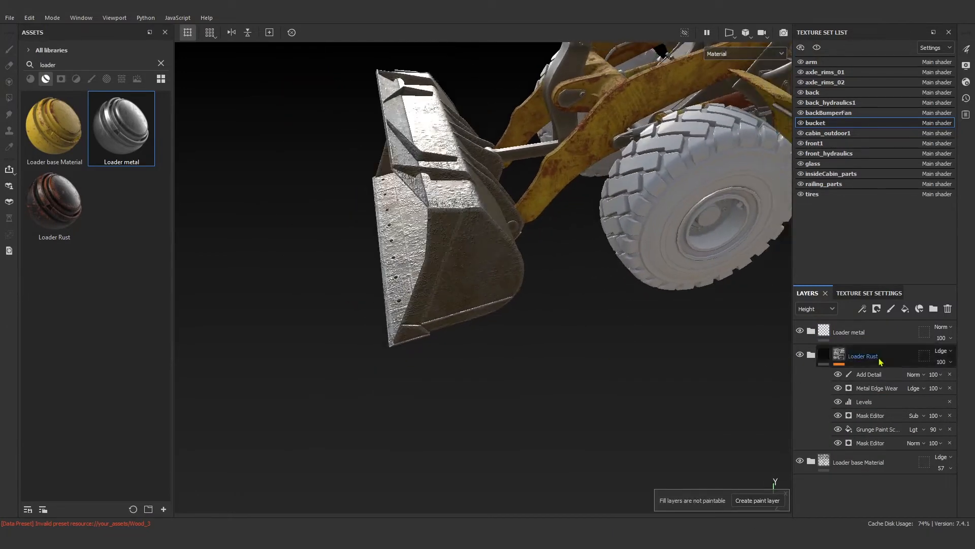
- Add a black mask to the Loader metal group and give it a Mask Editor generator
{"action": "left_click", "coordinate": [863, 332]}
{"action": "right_click", "coordinate": [864, 332]}
{"action": "left_click", "coordinate": [881, 29]}
{"action": "left_click_drag", "start_coordinate": [456, 277], "coordinate": [500, 258], "text": "alt"}
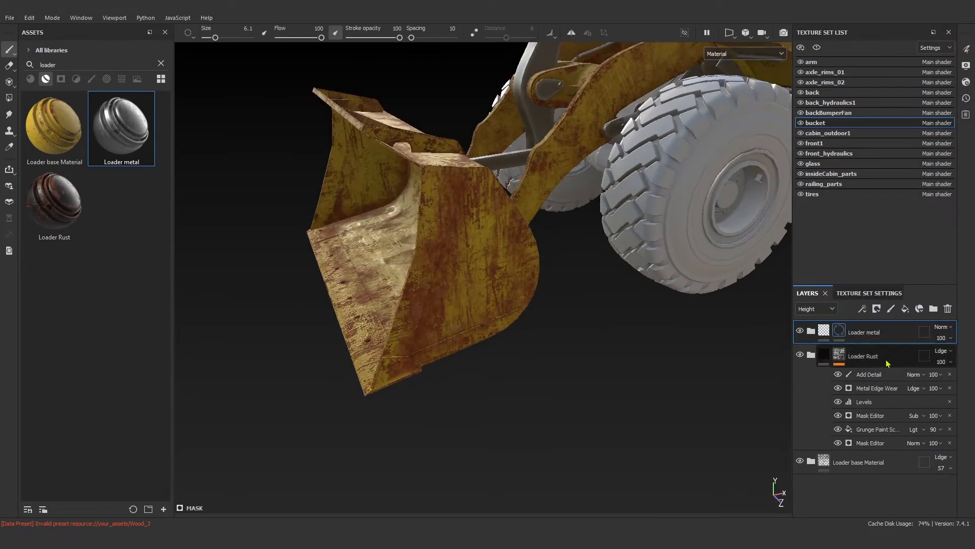
{"action": "right_click", "coordinate": [838, 331]}
{"action": "left_click", "coordinate": [866, 329]}
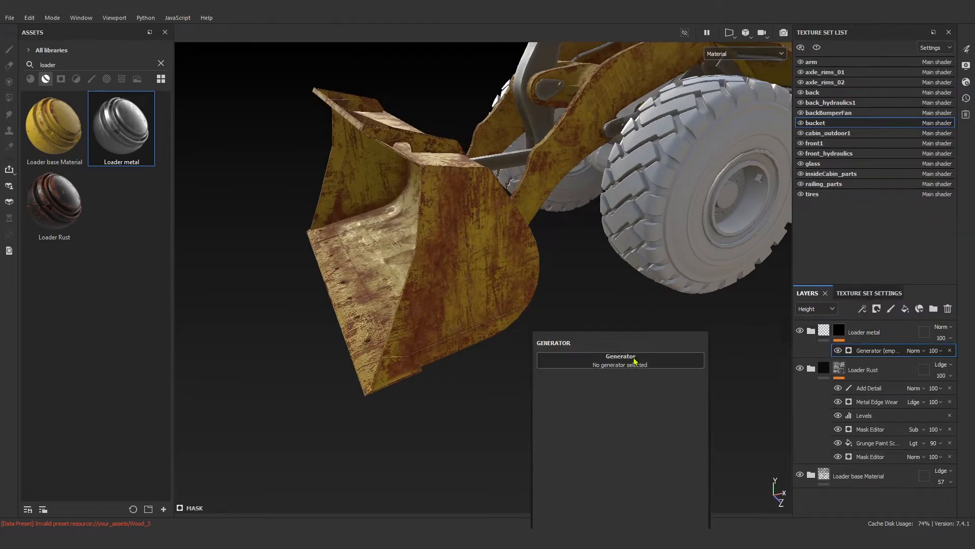
{"action": "left_click", "coordinate": [634, 360]}
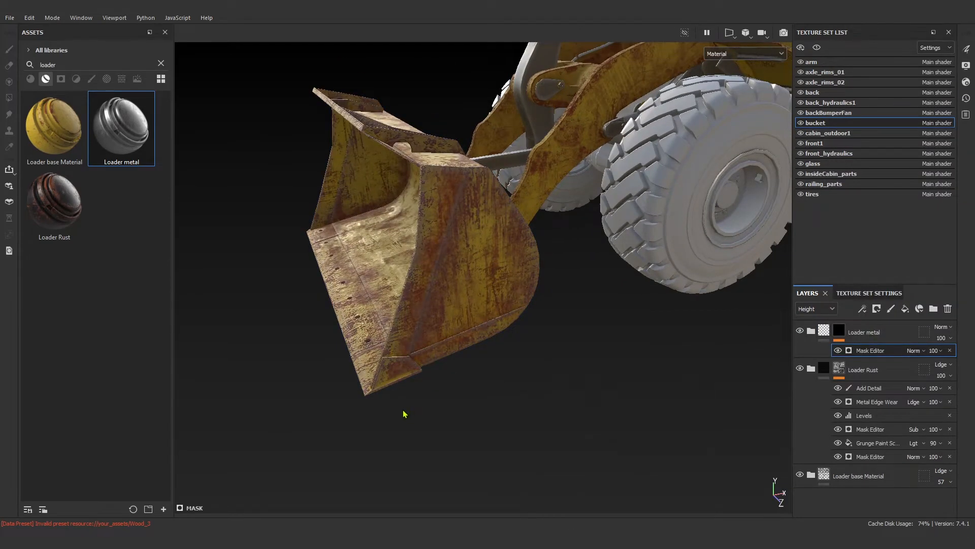
- Set the Curvature Opacity of the Loader metal Mask Editor to 1 so metal covers the bucket's edges
{"action": "left_click_drag", "start_coordinate": [403, 412], "coordinate": [451, 401], "text": "alt"}
{"action": "scroll", "coordinate": [478, 338], "scroll_direction": "up", "scroll_amount": 2}
{"action": "right_click", "coordinate": [505, 304]}
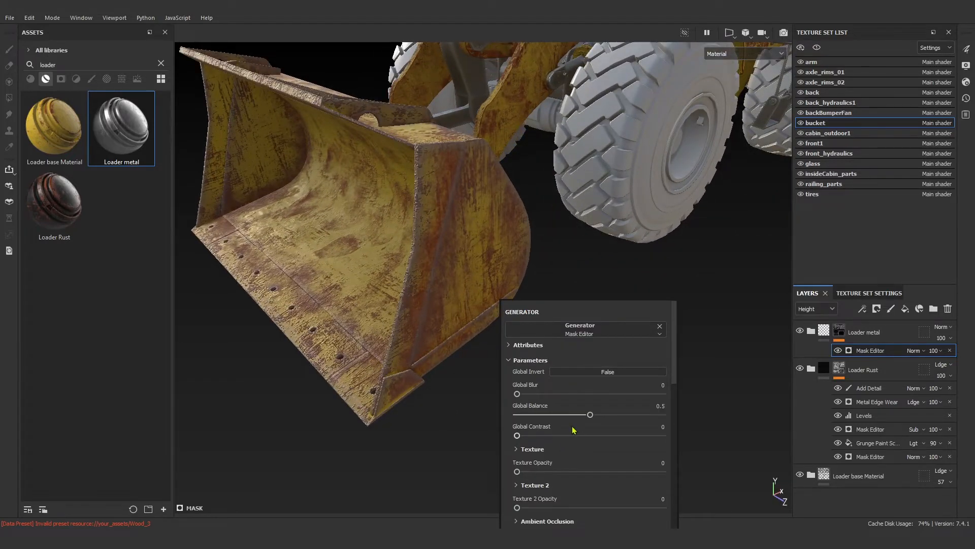
{"action": "scroll", "coordinate": [573, 430], "scroll_direction": "down", "scroll_amount": 5}
{"action": "left_click_drag", "start_coordinate": [590, 428], "coordinate": [666, 429]}
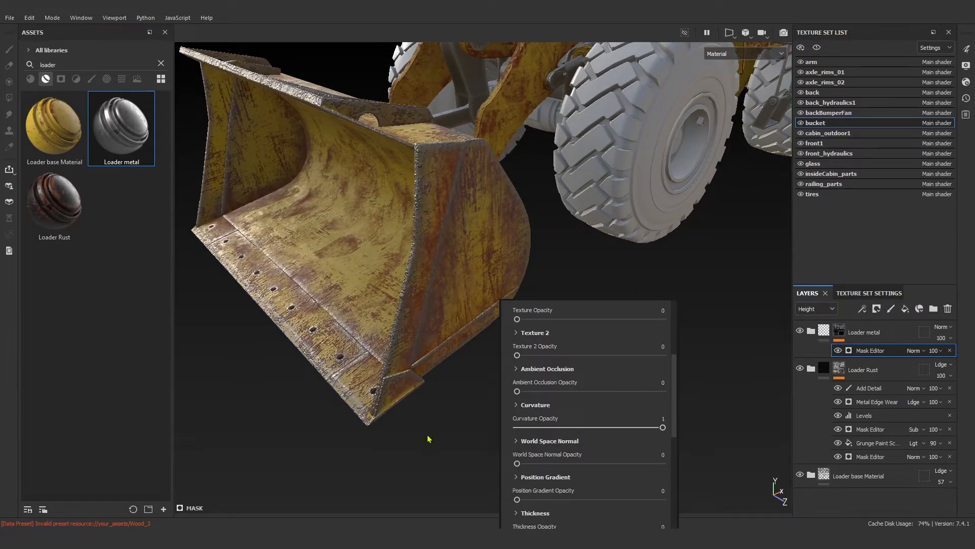
{"action": "scroll", "coordinate": [429, 439], "scroll_direction": "down", "scroll_amount": 3}
{"action": "left_click_drag", "start_coordinate": [300, 397], "coordinate": [507, 432], "text": "alt"}
{"action": "scroll", "coordinate": [513, 402], "scroll_direction": "up", "scroll_amount": 2}
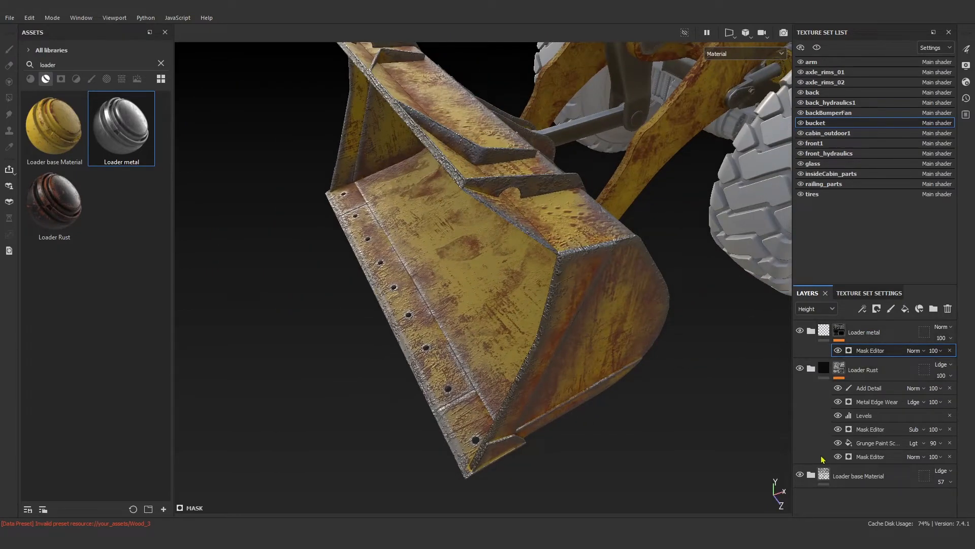
- Examine the Height layer inside the Loader Rust group and its effect on the bucket, closing the layer groups again
{"action": "left_click", "coordinate": [811, 474]}
{"action": "scroll", "coordinate": [807, 457], "scroll_direction": "down", "scroll_amount": 2}
{"action": "left_click", "coordinate": [800, 452]}
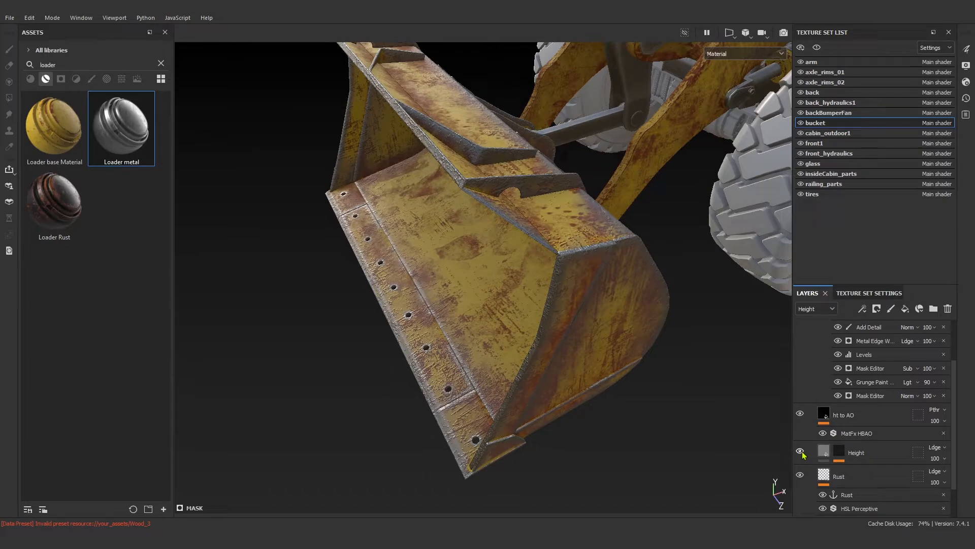
{"action": "left_click", "coordinate": [823, 450]}
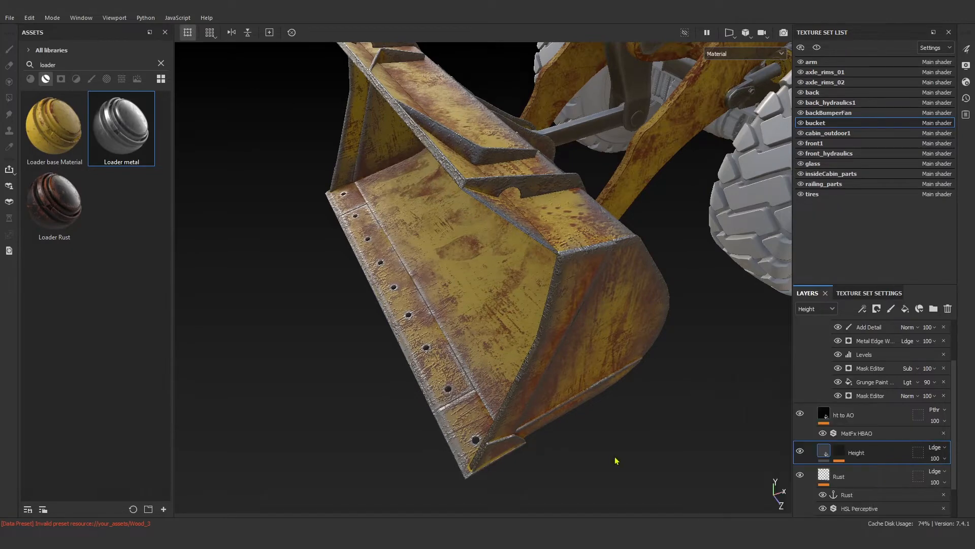
{"action": "right_click_drag", "start_coordinate": [616, 459], "coordinate": [542, 398], "text": "alt"}
{"action": "left_click_drag", "start_coordinate": [541, 398], "coordinate": [551, 358], "text": "alt"}
{"action": "scroll", "coordinate": [915, 333], "scroll_direction": "up", "scroll_amount": 3}
{"action": "left_click", "coordinate": [811, 331]}
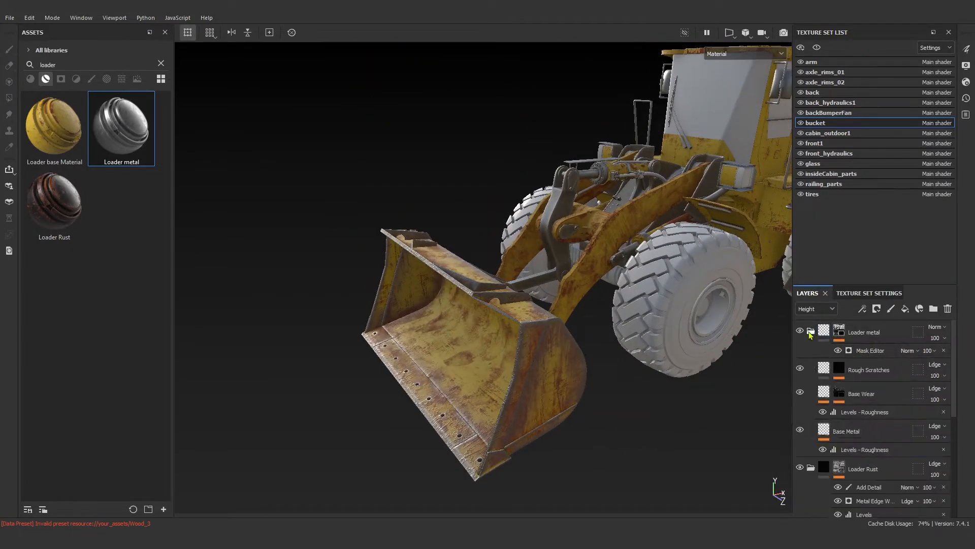
{"action": "left_click", "coordinate": [811, 332]}
{"action": "left_click", "coordinate": [811, 369]}
- Display only the Loader metal mask and set its Mask Editor curvature to Fine 0.44, Soft 0.31 and Large 0
{"action": "left_click", "coordinate": [839, 331], "text": "alt"}
{"action": "left_click_drag", "start_coordinate": [724, 335], "coordinate": [570, 343], "text": "alt"}
{"action": "left_click", "coordinate": [872, 354]}
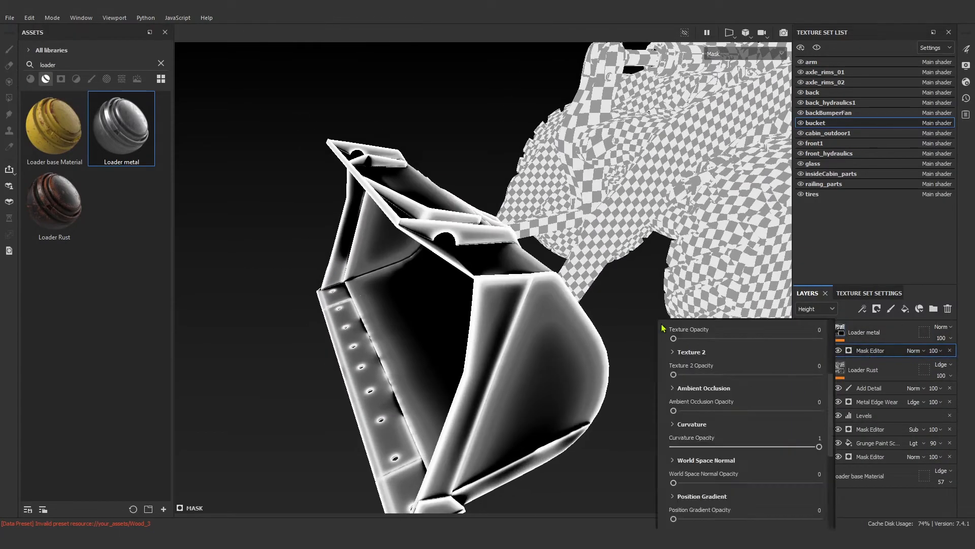
{"action": "left_click", "coordinate": [697, 365]}
{"action": "scroll", "coordinate": [711, 388], "scroll_direction": "down", "scroll_amount": 1}
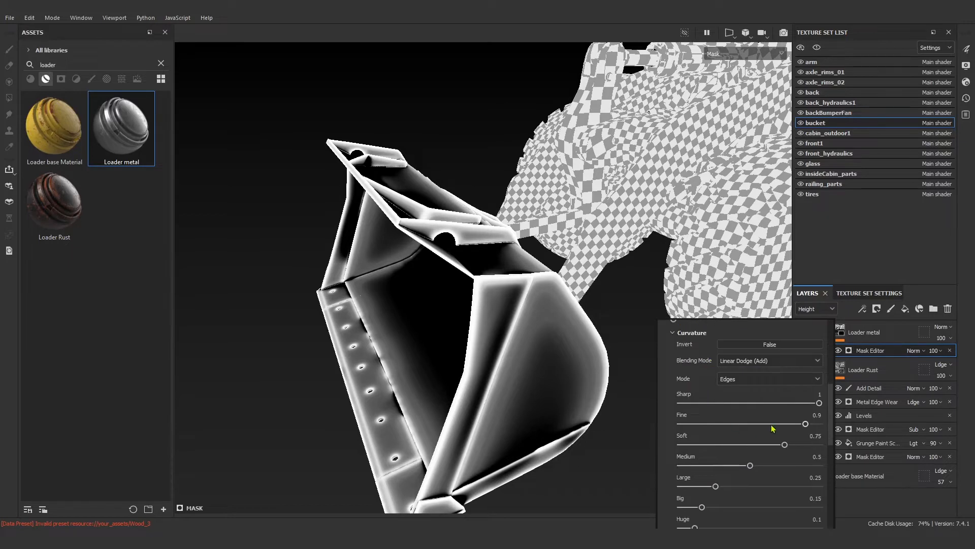
{"action": "left_click_drag", "start_coordinate": [805, 423], "coordinate": [729, 425]}
{"action": "left_click_drag", "start_coordinate": [784, 445], "coordinate": [723, 445]}
{"action": "left_click_drag", "start_coordinate": [716, 486], "coordinate": [681, 489]}
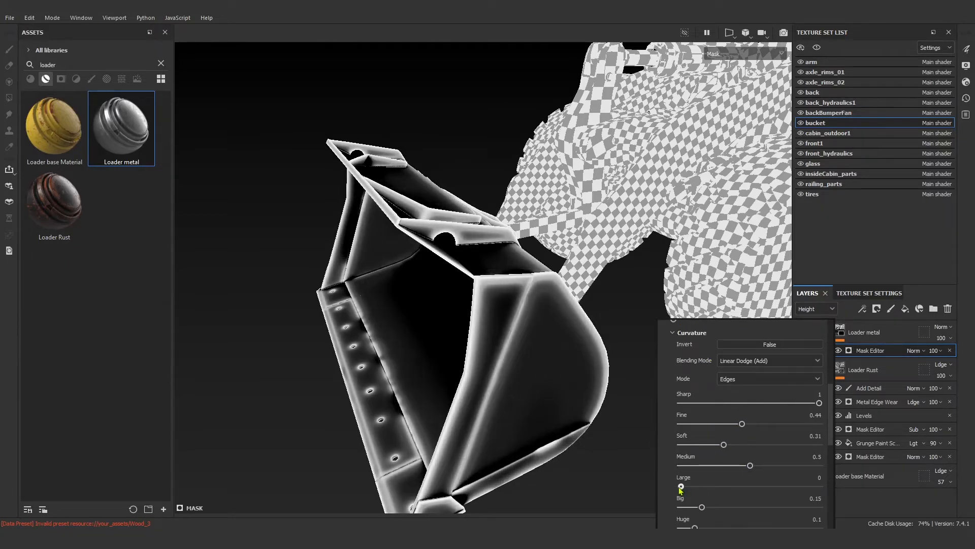
- Adjust the remaining curvature settings of the Loader metal mask and return to the material view
{"action": "left_click_drag", "start_coordinate": [735, 466], "coordinate": [784, 445]}
{"action": "scroll", "coordinate": [714, 473], "scroll_direction": "down", "scroll_amount": 3}
{"action": "left_click_drag", "start_coordinate": [681, 457], "coordinate": [744, 459]}
{"action": "left_click", "coordinate": [565, 468]}
{"action": "key", "text": "m"}
- Examine the metal edge wear on the bucket from the front, side and rear
{"action": "right_click_drag", "start_coordinate": [535, 465], "coordinate": [366, 401], "text": "alt"}
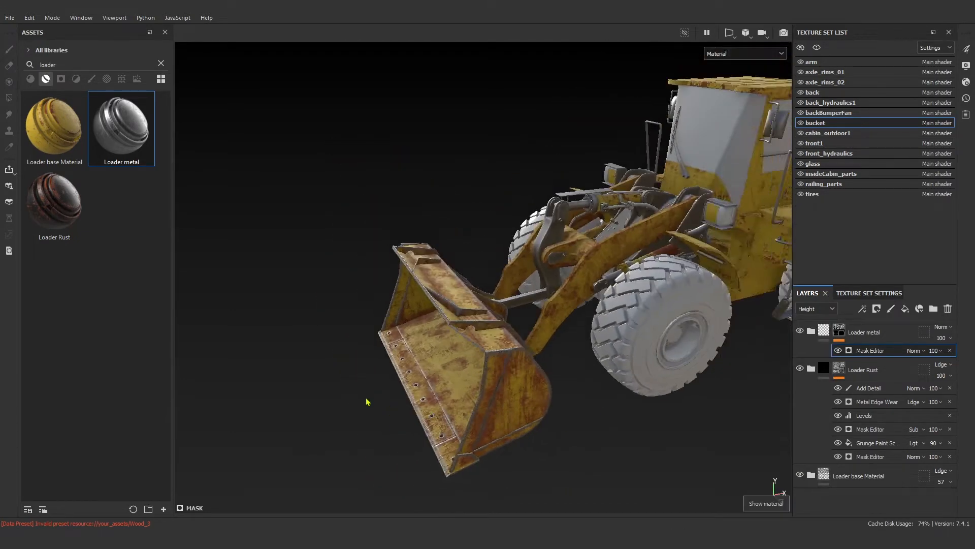
{"action": "left_click_drag", "start_coordinate": [365, 401], "coordinate": [428, 353], "text": "alt"}
{"action": "right_click_drag", "start_coordinate": [428, 353], "coordinate": [579, 324], "text": "alt"}
{"action": "left_click_drag", "start_coordinate": [579, 324], "coordinate": [602, 339], "text": "alt"}
{"action": "right_click_drag", "start_coordinate": [602, 339], "coordinate": [577, 329], "text": "alt"}
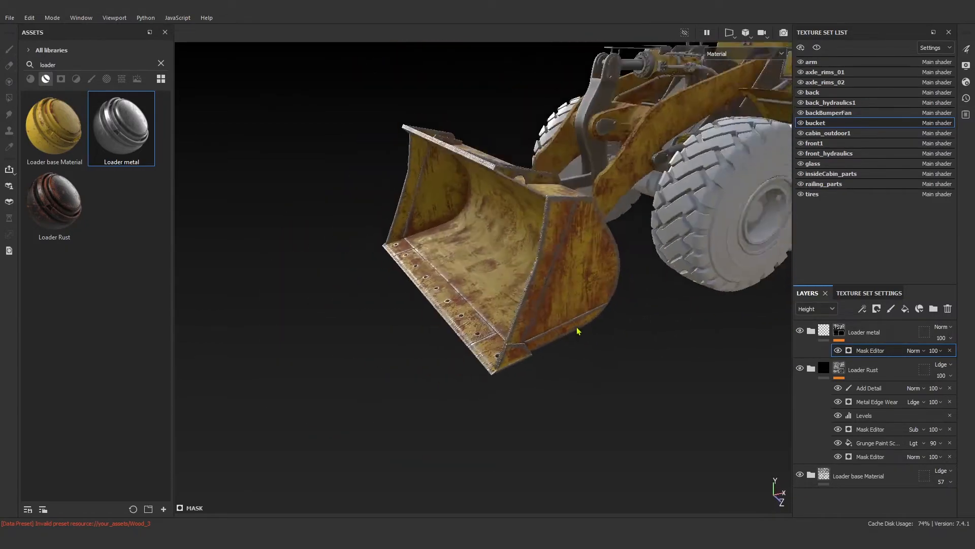
{"action": "left_click_drag", "start_coordinate": [577, 329], "coordinate": [329, 329], "text": "alt"}
{"action": "right_click_drag", "start_coordinate": [328, 329], "coordinate": [527, 358], "text": "alt"}
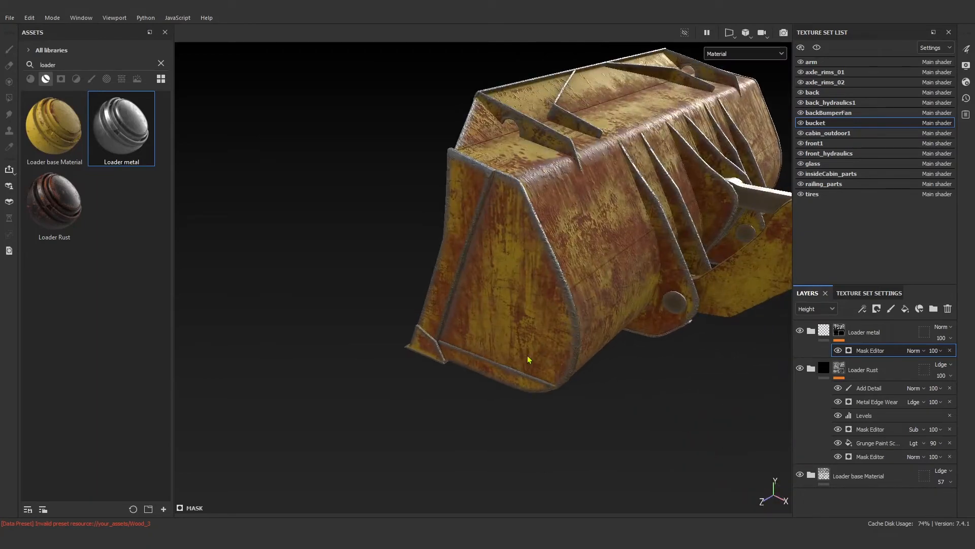
{"action": "left_click_drag", "start_coordinate": [526, 358], "coordinate": [567, 366], "text": "alt"}
- Switch the layer stack to the Base color channel and adjust the brightness of the Base Metal layer's base color
{"action": "left_click", "coordinate": [811, 330]}
{"action": "scroll", "coordinate": [858, 377], "scroll_direction": "down", "scroll_amount": 2}
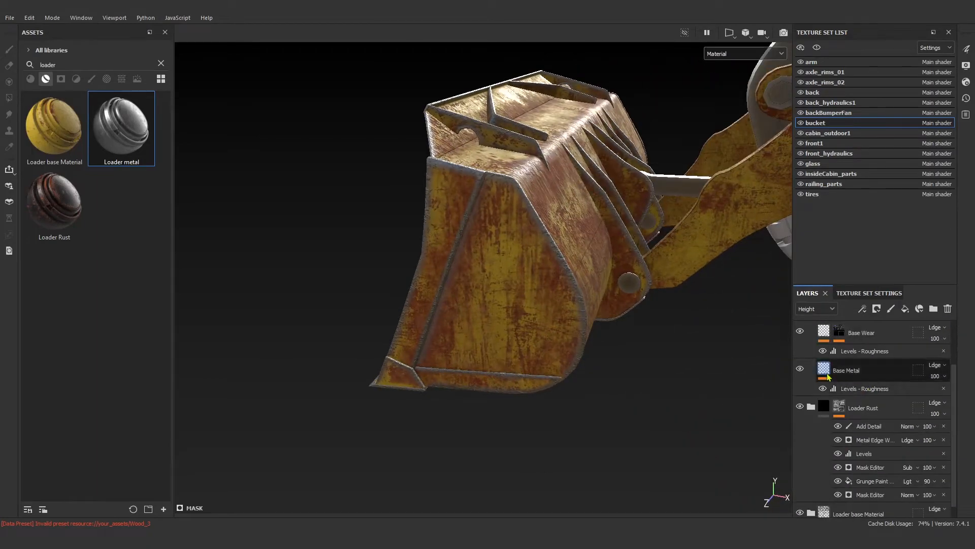
{"action": "left_click", "coordinate": [806, 311]}
{"action": "left_click", "coordinate": [809, 322]}
{"action": "left_click", "coordinate": [823, 369]}
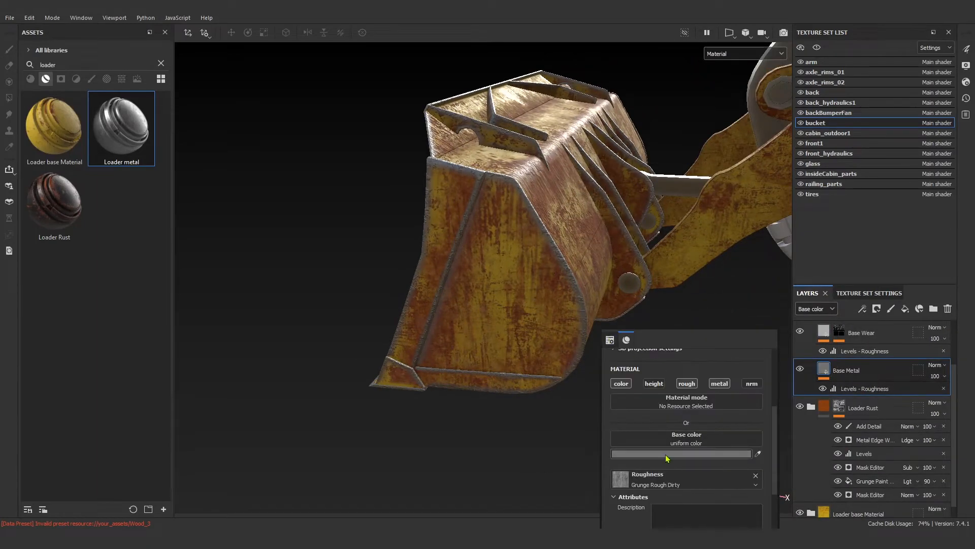
{"action": "left_click", "coordinate": [641, 453]}
{"action": "left_click_drag", "start_coordinate": [742, 457], "coordinate": [732, 458]}
{"action": "right_click_drag", "start_coordinate": [594, 453], "coordinate": [386, 409], "text": "alt"}
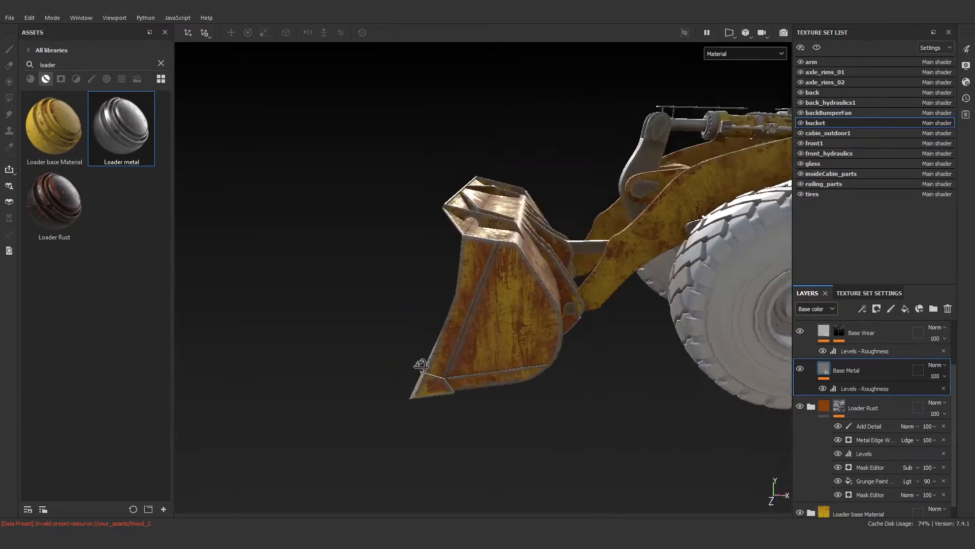
{"action": "left_click_drag", "start_coordinate": [355, 404], "coordinate": [437, 421], "text": "alt"}
{"action": "right_click_drag", "start_coordinate": [406, 414], "coordinate": [458, 420], "text": "alt"}
{"action": "left_click_drag", "start_coordinate": [457, 420], "coordinate": [464, 419], "text": "alt"}
{"action": "left_click_drag", "start_coordinate": [514, 361], "coordinate": [519, 389], "text": "alt"}
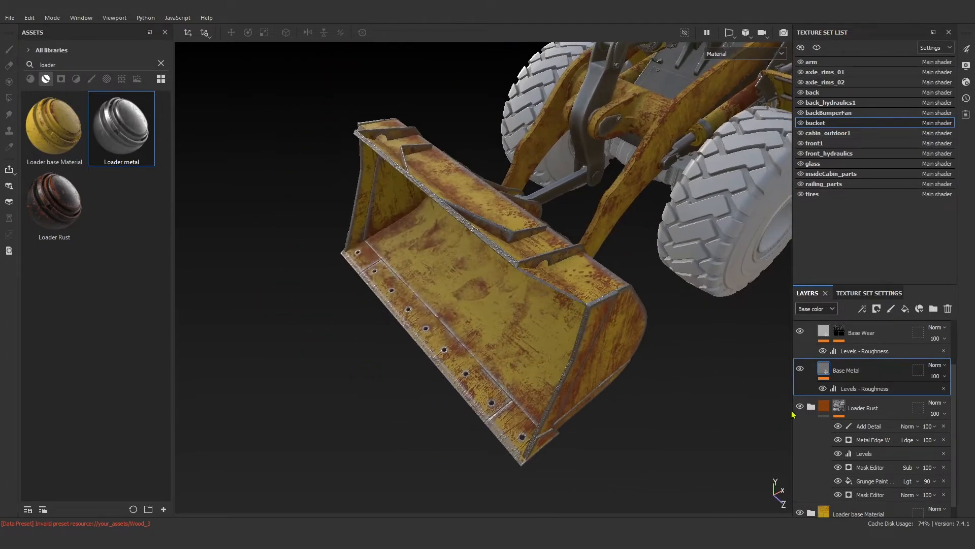
- Open the base color of the Base Wear layer and collapse the Loader metal group
{"action": "scroll", "coordinate": [837, 399], "scroll_direction": "up", "scroll_amount": 2}
{"action": "left_click", "coordinate": [823, 391]}
{"action": "right_click", "coordinate": [670, 389]}
{"action": "left_click", "coordinate": [742, 503]}
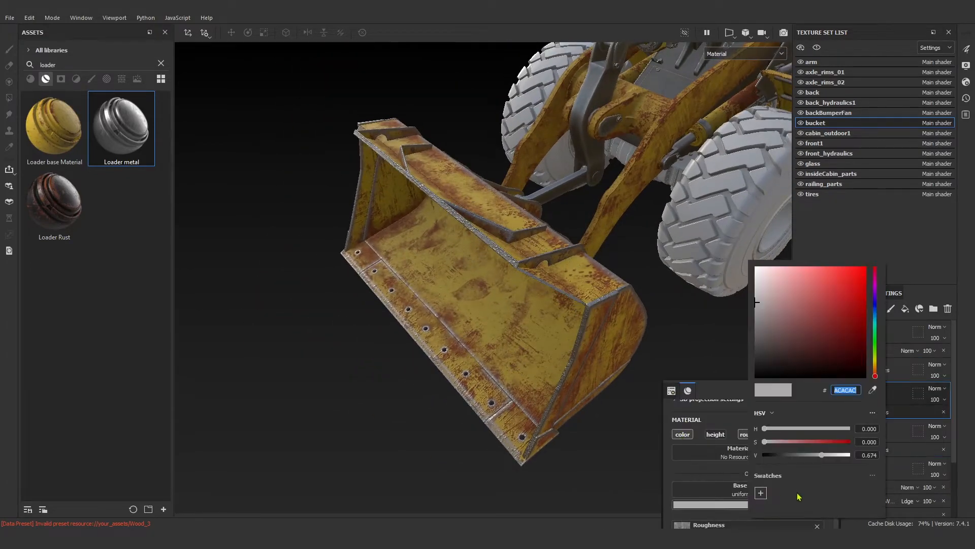
{"action": "left_click_drag", "start_coordinate": [462, 438], "coordinate": [388, 364], "text": "alt"}
{"action": "left_click", "coordinate": [811, 332]}
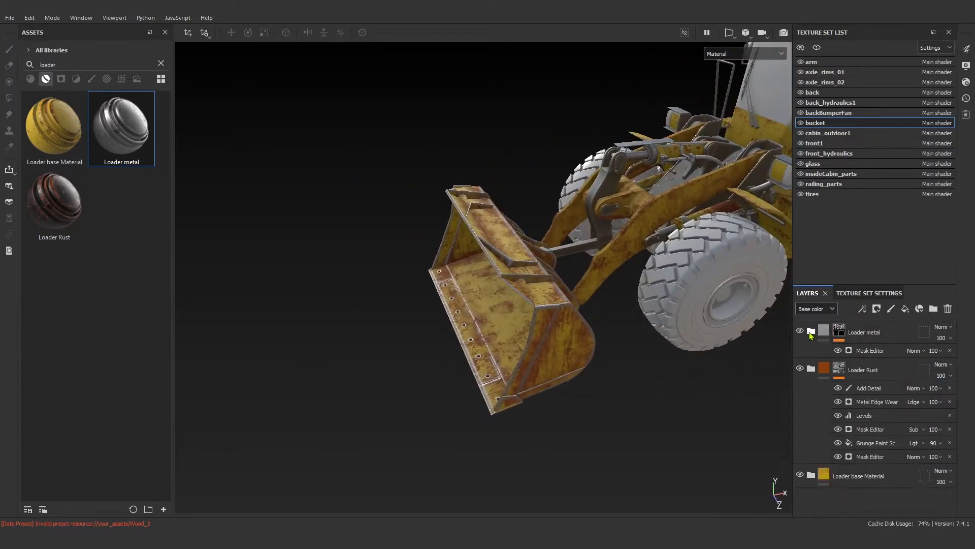
- Compare the bucket with the Loader metal group hidden and shown, and inspect its edges up close
{"action": "left_click", "coordinate": [800, 332]}
{"action": "left_click", "coordinate": [801, 333]}
{"action": "scroll", "coordinate": [441, 379], "scroll_direction": "down", "scroll_amount": 3}
{"action": "left_click_drag", "start_coordinate": [441, 378], "coordinate": [533, 366], "text": "alt"}
{"action": "scroll", "coordinate": [514, 375], "scroll_direction": "up", "scroll_amount": 4}
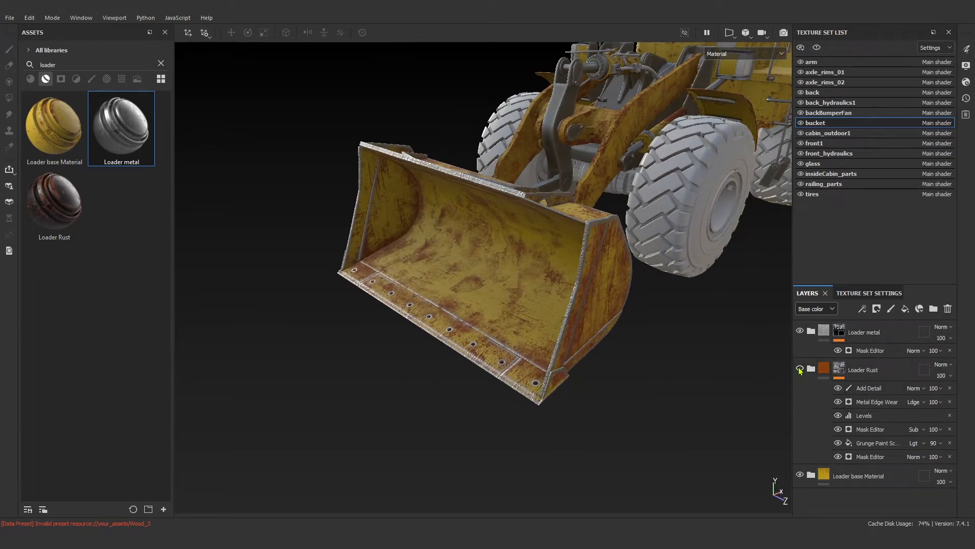
{"action": "scroll", "coordinate": [492, 356], "scroll_direction": "up", "scroll_amount": 2}
{"action": "scroll", "coordinate": [492, 355], "scroll_direction": "up", "scroll_amount": 1}
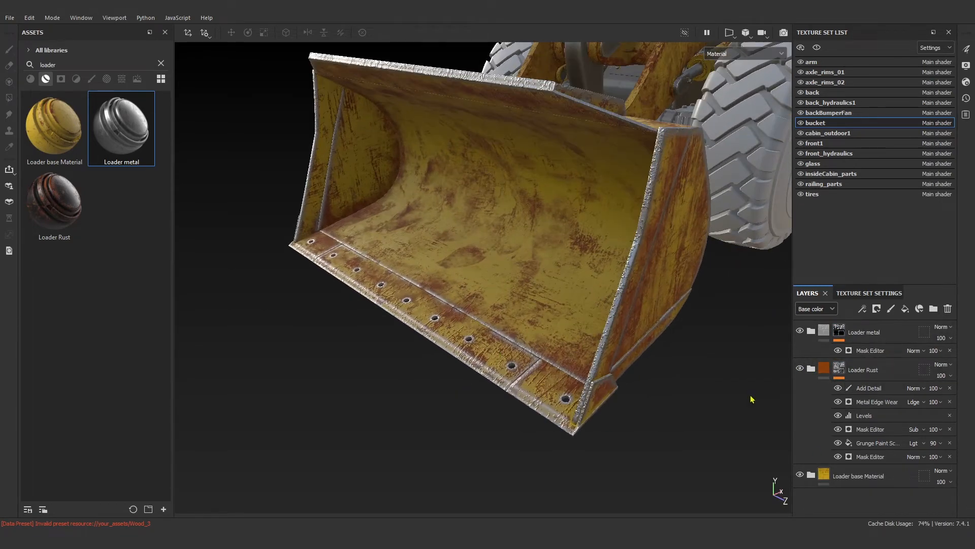
- Compare the bucket with Loader base Material hidden and shown, and check the layers inside that group
{"action": "left_click", "coordinate": [799, 474]}
{"action": "left_click", "coordinate": [800, 474]}
{"action": "left_click", "coordinate": [813, 479]}
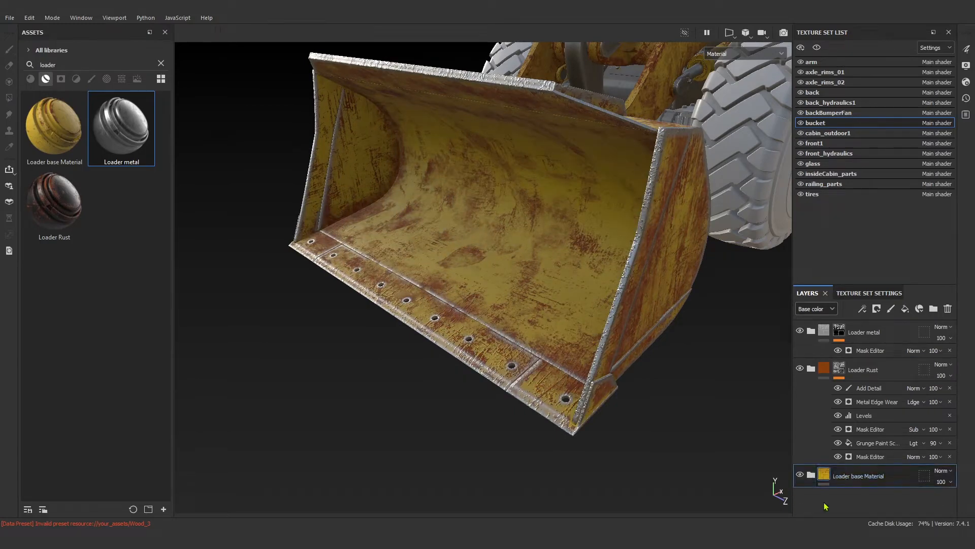
{"action": "left_click", "coordinate": [811, 475]}
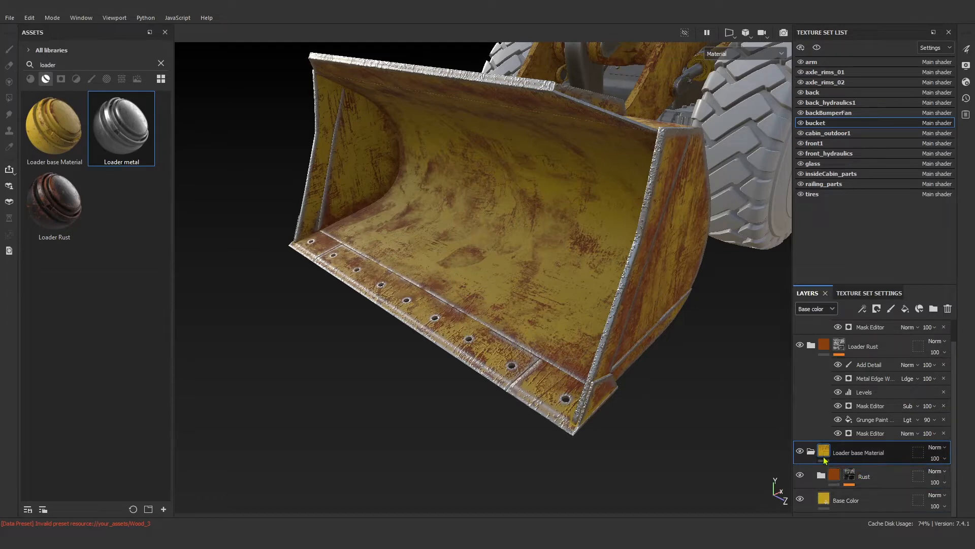
{"action": "right_click", "coordinate": [841, 455]}
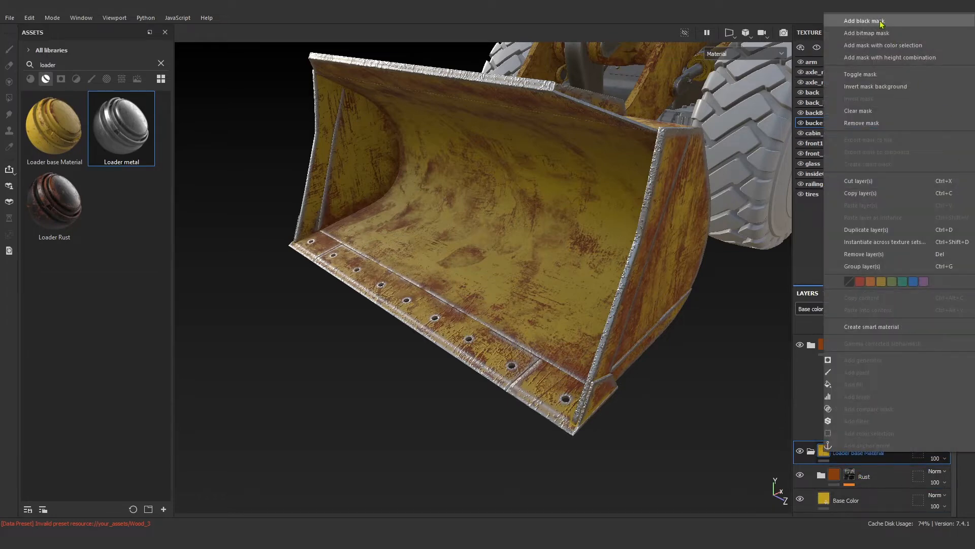
{"action": "left_click", "coordinate": [709, 384]}
{"action": "left_click", "coordinate": [811, 452]}
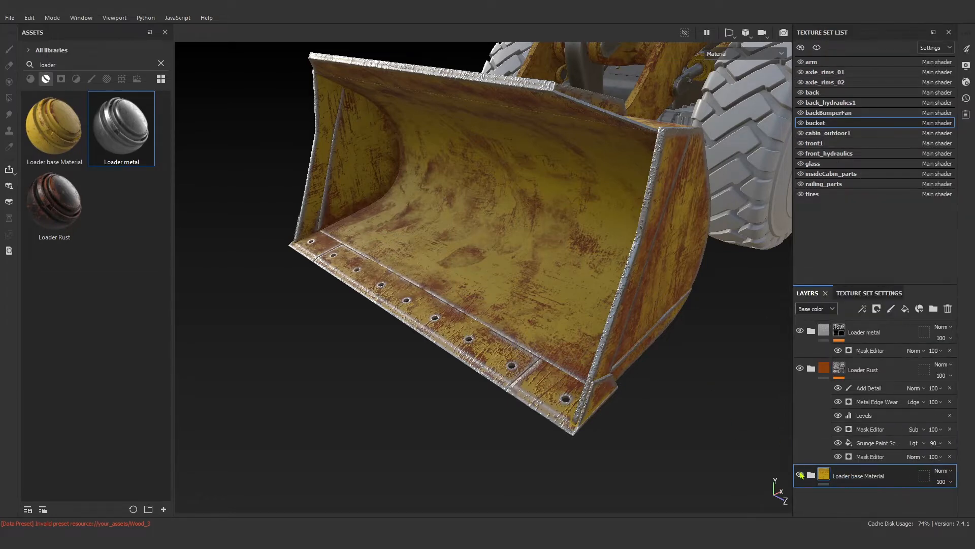
{"action": "left_click", "coordinate": [800, 474]}
{"action": "left_click", "coordinate": [800, 474]}
{"action": "scroll", "coordinate": [584, 382], "scroll_direction": "down", "scroll_amount": 3}
- Add a white mask to the Loader base Material group
{"action": "left_click_drag", "start_coordinate": [583, 382], "coordinate": [622, 449], "text": "alt"}
{"action": "right_click", "coordinate": [851, 480]}
{"action": "left_click", "coordinate": [873, 35]}
- Paint black along the bucket's bolted lower strip in the Loader base Material mask, then return to the material view
{"action": "scroll", "coordinate": [670, 364], "scroll_direction": "up", "scroll_amount": 5}
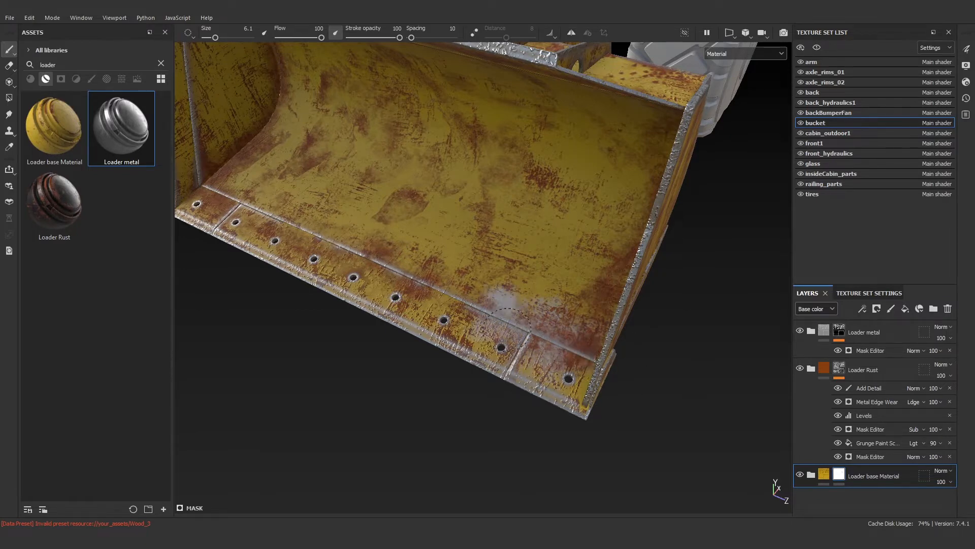
{"action": "left_click", "coordinate": [839, 473], "text": "alt"}
{"action": "mouse_move", "coordinate": [445, 288]}
{"action": "left_mouse_down"}
{"action": "mouse_move", "coordinate": [401, 281]}
{"action": "mouse_move", "coordinate": [419, 289]}
{"action": "left_mouse_up"}
{"action": "scroll", "coordinate": [427, 286], "scroll_direction": "down", "scroll_amount": 2}
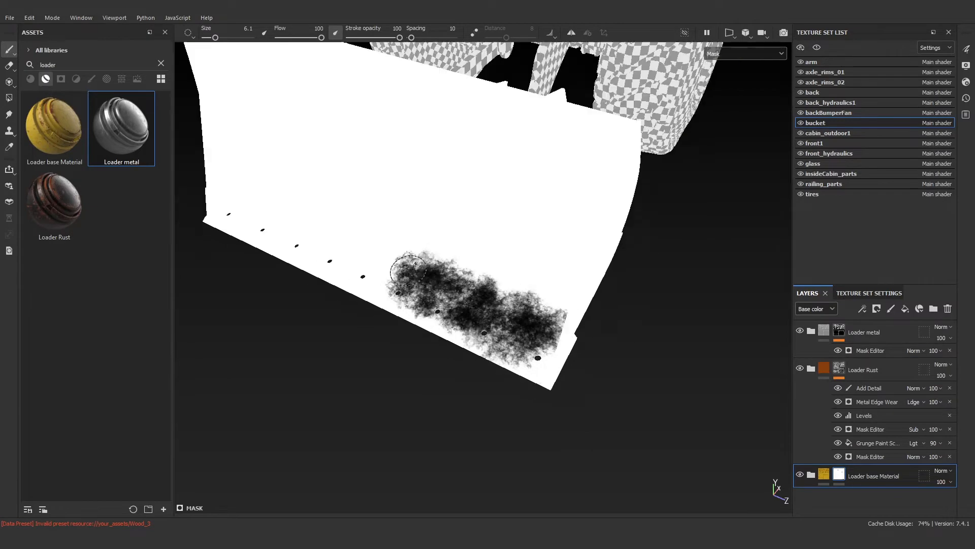
{"action": "middle_click_drag", "start_coordinate": [427, 286], "coordinate": [549, 335], "text": "alt"}
{"action": "scroll", "coordinate": [518, 320], "scroll_direction": "up", "scroll_amount": 4}
{"action": "mouse_move", "coordinate": [506, 310]}
{"action": "left_mouse_down"}
{"action": "mouse_move", "coordinate": [490, 336]}
{"action": "mouse_move", "coordinate": [431, 310]}
{"action": "mouse_move", "coordinate": [374, 257]}
{"action": "mouse_move", "coordinate": [300, 234]}
{"action": "mouse_move", "coordinate": [357, 260]}
{"action": "mouse_move", "coordinate": [349, 261]}
{"action": "mouse_move", "coordinate": [442, 287]}
{"action": "left_mouse_up"}
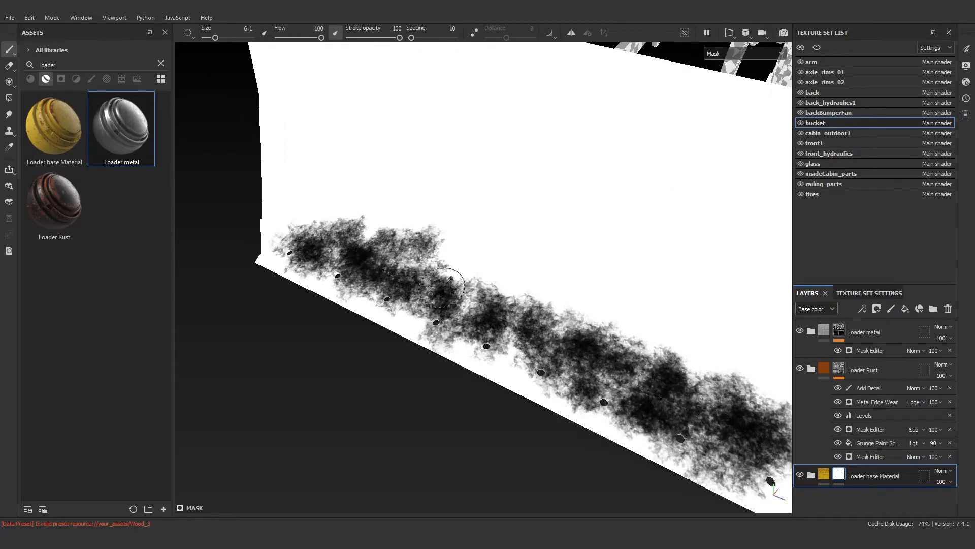
{"action": "key", "text": "m"}
{"action": "scroll", "coordinate": [486, 349], "scroll_direction": "down", "scroll_amount": 2}
{"action": "scroll", "coordinate": [551, 368], "scroll_direction": "up", "scroll_amount": 2}
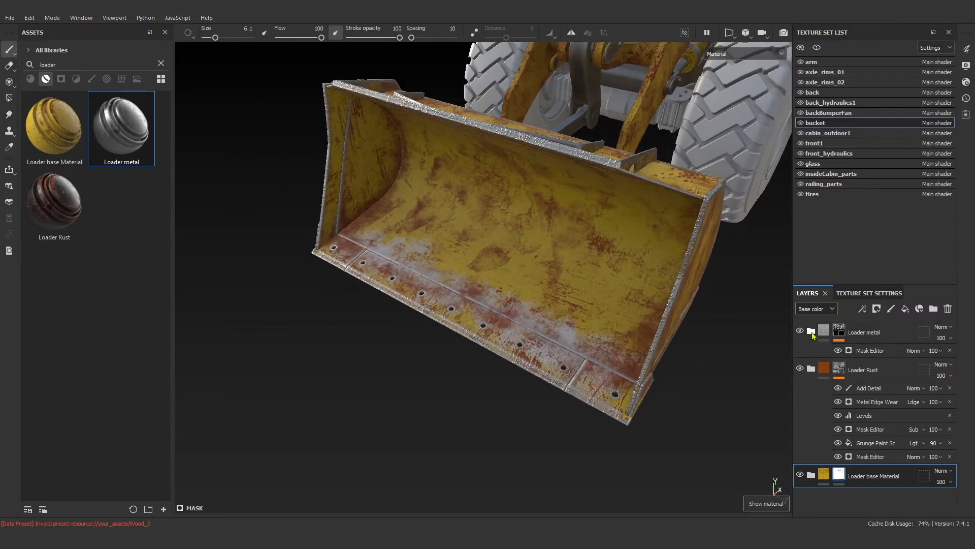
- Compare the bucket with Loader metal hidden and shown, and inspect the Loader metal and Loader base Material masks
{"action": "left_click", "coordinate": [801, 331]}
{"action": "left_click", "coordinate": [801, 331]}
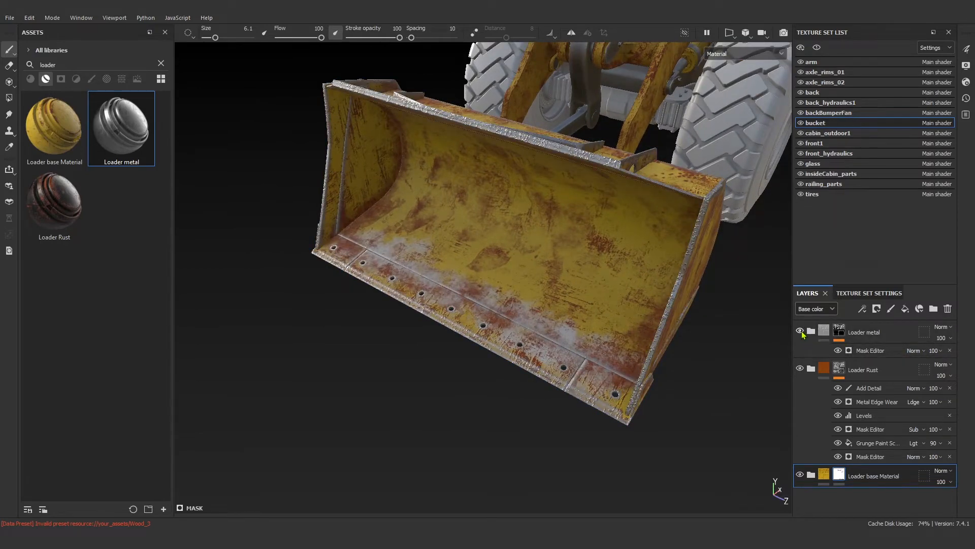
{"action": "left_click", "coordinate": [838, 331], "text": "alt"}
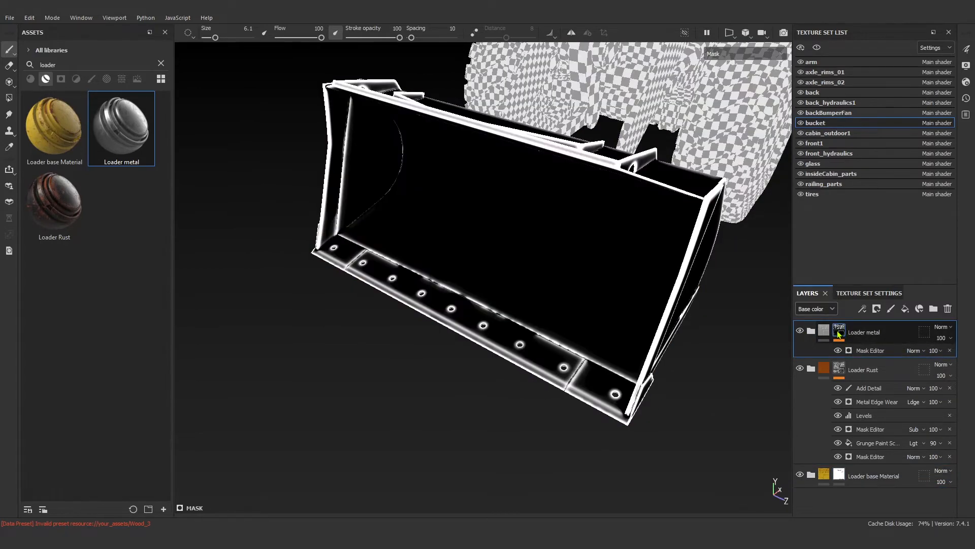
{"action": "left_click", "coordinate": [871, 350]}
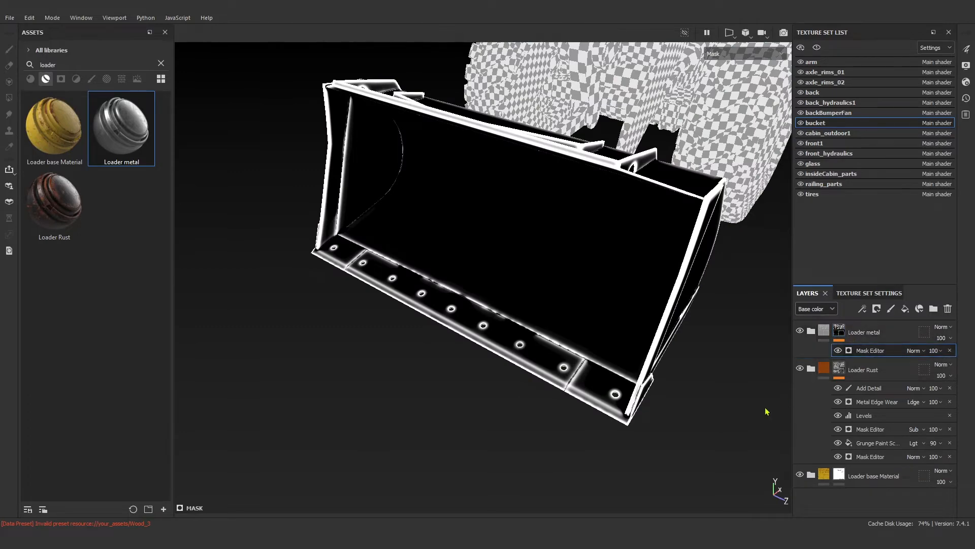
{"action": "left_click", "coordinate": [838, 476], "text": "alt"}
{"action": "key", "text": "m"}
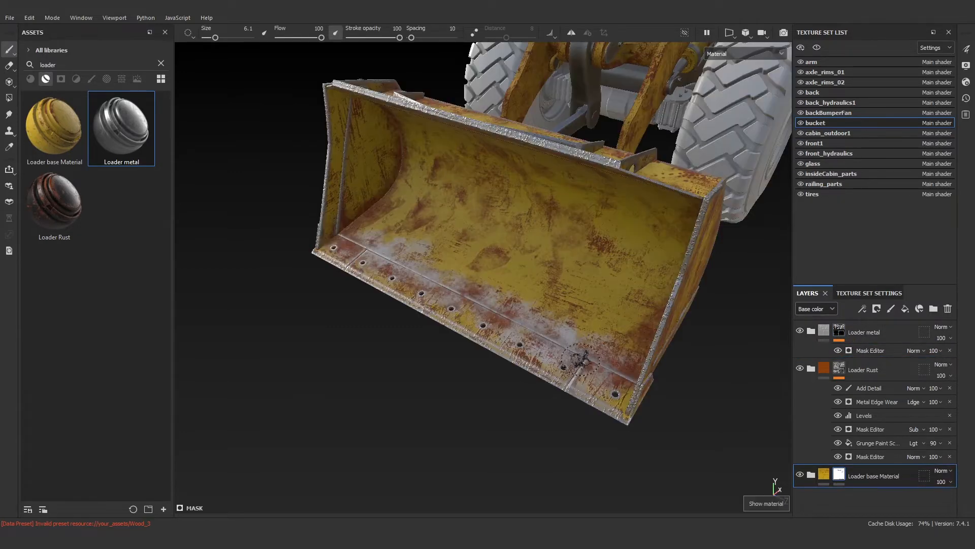
- Add a Paint effect above the Mask Editor in the Loader metal mask
{"action": "left_click", "coordinate": [839, 331]}
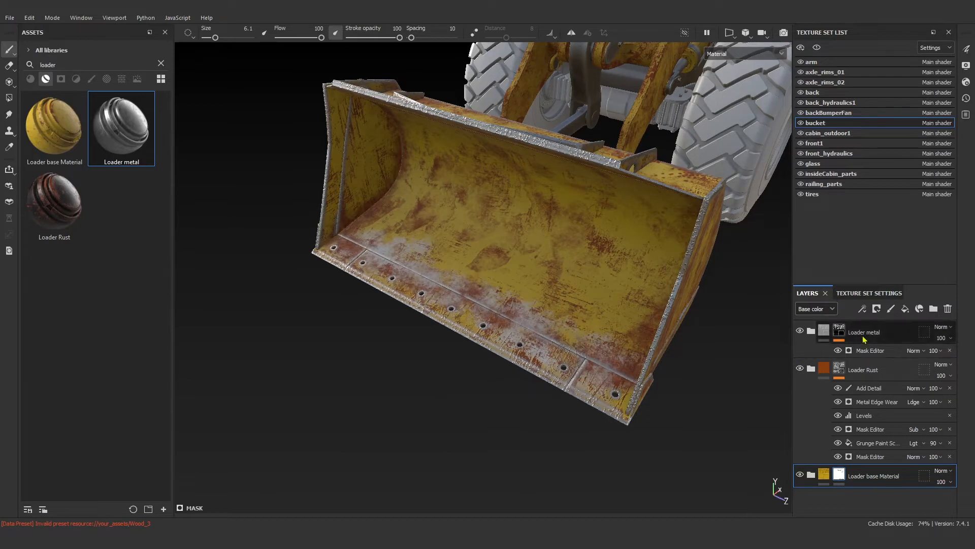
{"action": "left_click", "coordinate": [557, 382]}
{"action": "right_click", "coordinate": [872, 351]}
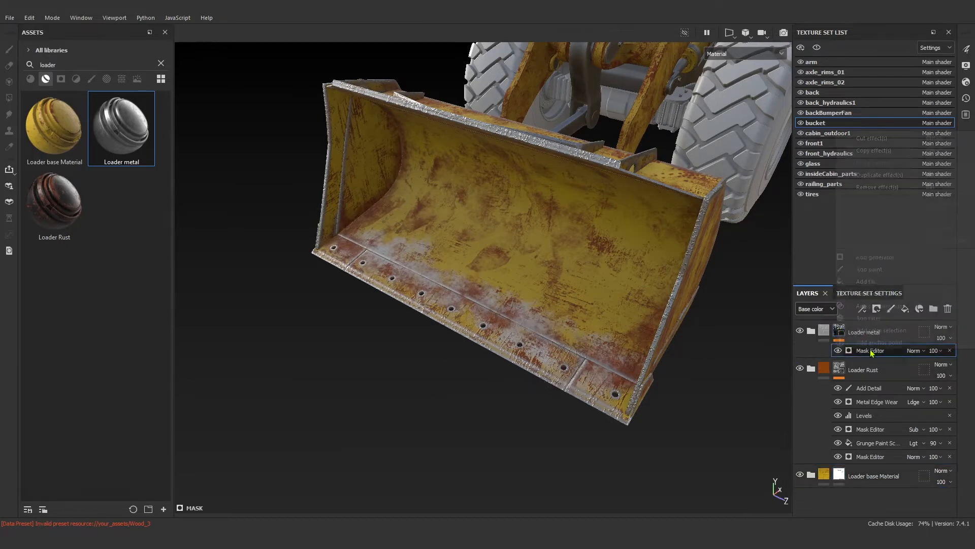
{"action": "left_click", "coordinate": [869, 270]}
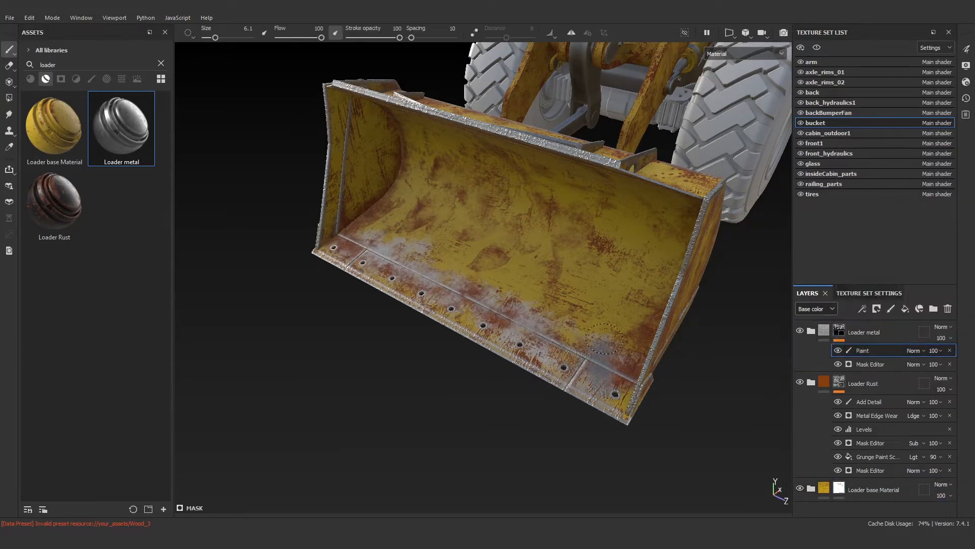
- Paint bare metal along the bucket's bolted lower strip from one end to the far corner
{"action": "left_click_drag", "start_coordinate": [539, 312], "coordinate": [509, 328]}
{"action": "left_click_drag", "start_coordinate": [510, 328], "coordinate": [564, 364], "text": "alt"}
{"action": "scroll", "coordinate": [564, 363], "scroll_direction": "up", "scroll_amount": 6}
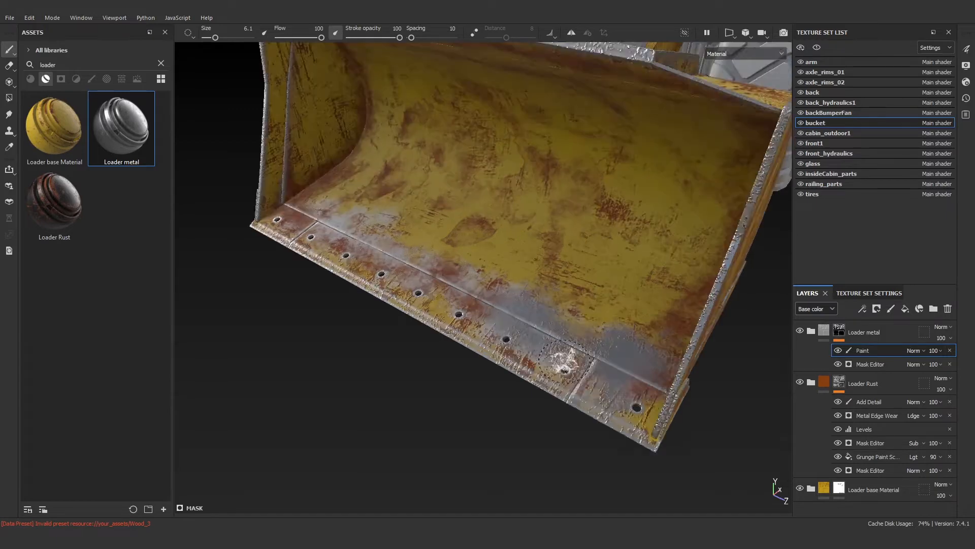
{"action": "middle_click_drag", "start_coordinate": [505, 394], "coordinate": [609, 432], "text": "alt"}
{"action": "left_click_drag", "start_coordinate": [513, 350], "coordinate": [426, 371]}
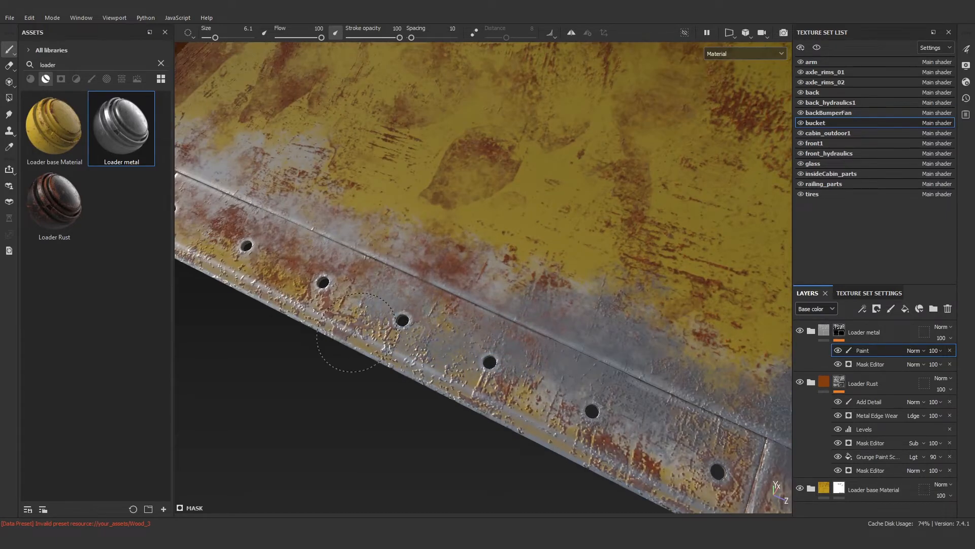
{"action": "left_click_drag", "start_coordinate": [357, 332], "coordinate": [372, 323]}
{"action": "middle_click_drag", "start_coordinate": [374, 320], "coordinate": [485, 382], "text": "alt"}
{"action": "left_click_drag", "start_coordinate": [484, 381], "coordinate": [309, 294]}
{"action": "scroll", "coordinate": [311, 310], "scroll_direction": "up", "scroll_amount": 3}
{"action": "middle_click_drag", "start_coordinate": [315, 325], "coordinate": [504, 401], "text": "alt"}
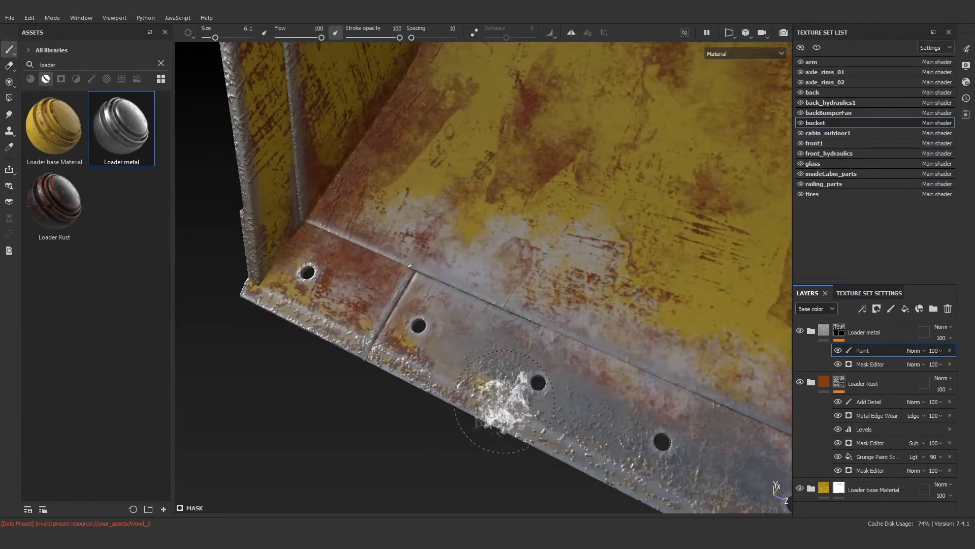
{"action": "mouse_move", "coordinate": [354, 300]}
{"action": "left_mouse_down"}
{"action": "mouse_move", "coordinate": [370, 284]}
{"action": "mouse_move", "coordinate": [361, 261]}
{"action": "mouse_move", "coordinate": [320, 236]}
{"action": "left_mouse_up"}
{"action": "scroll", "coordinate": [331, 247], "scroll_direction": "down", "scroll_amount": 3}
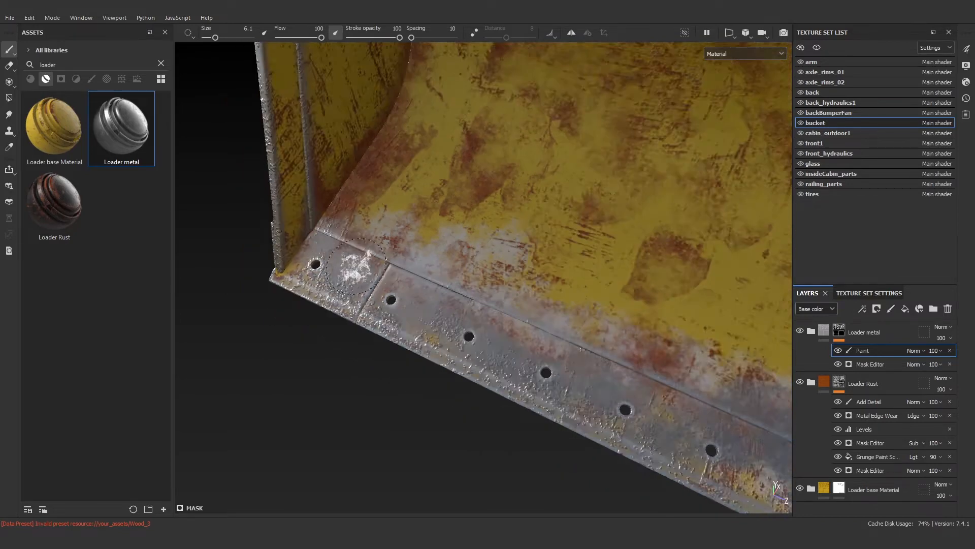
- Cover the remaining paint on the bolted strip with metal and extend it onto the bucket floor beside the side wall
{"action": "left_click_drag", "start_coordinate": [354, 267], "coordinate": [457, 298], "text": "alt"}
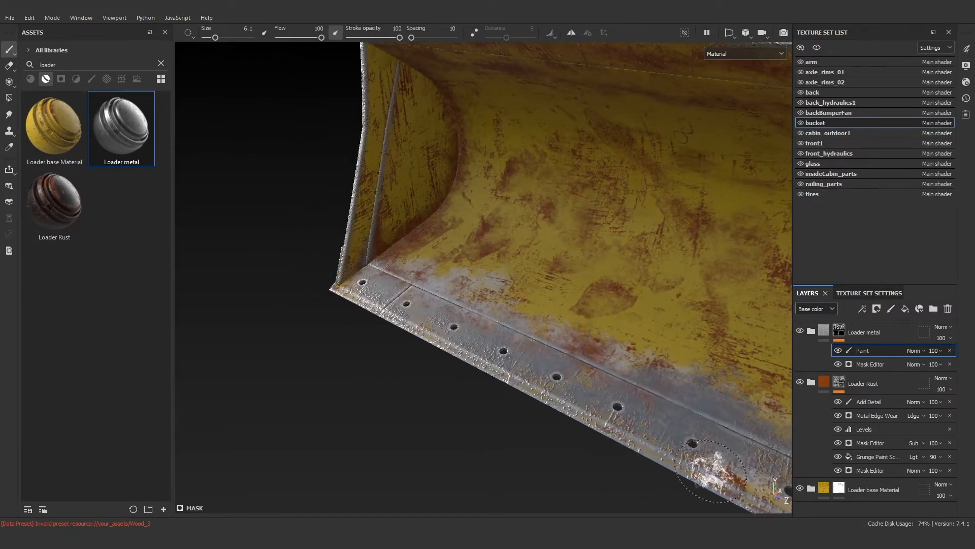
{"action": "left_click_drag", "start_coordinate": [709, 471], "coordinate": [436, 287], "text": "alt"}
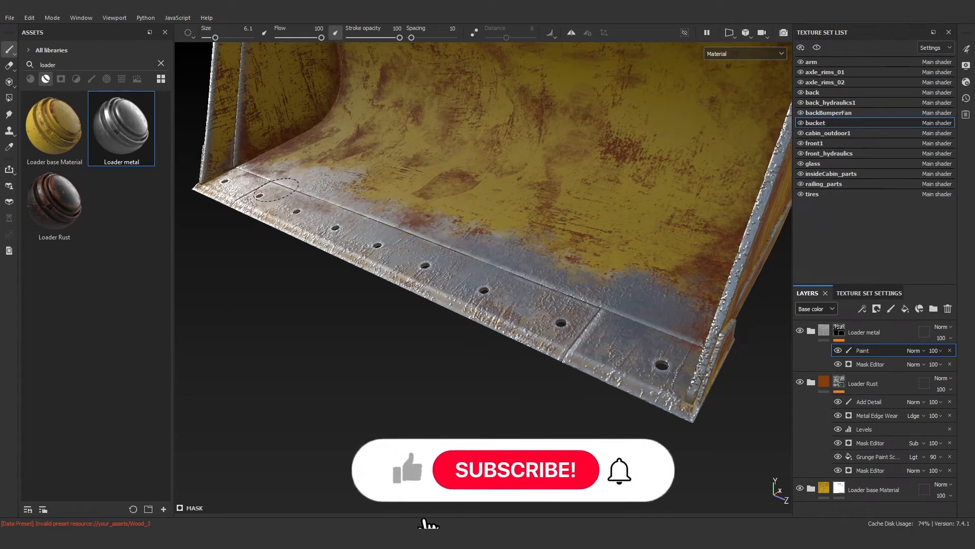
{"action": "left_click_drag", "start_coordinate": [276, 166], "coordinate": [382, 294], "text": "alt"}
{"action": "left_click_drag", "start_coordinate": [285, 218], "coordinate": [278, 203]}
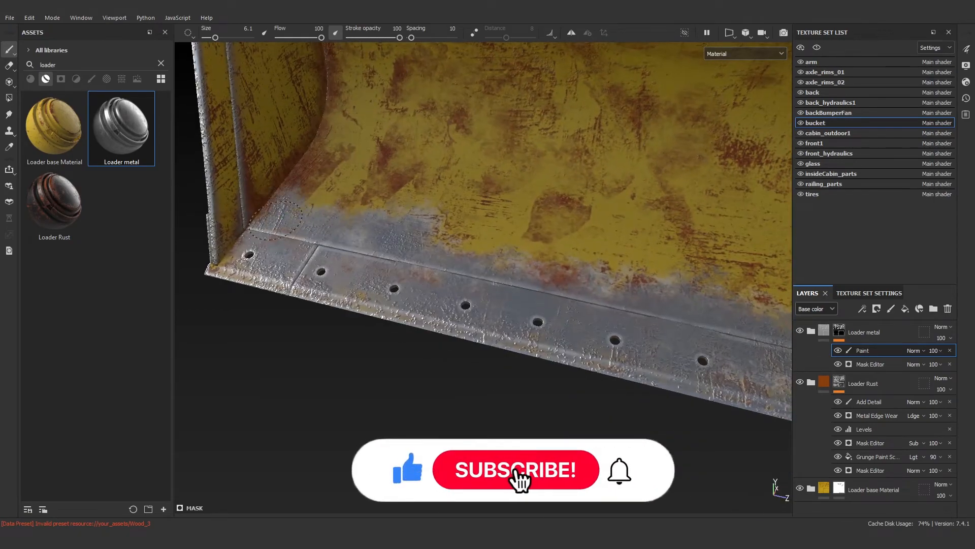
- Paint bare metal on the outer plate at the bucket's lower front corner
{"action": "scroll", "coordinate": [356, 226], "scroll_direction": "down", "scroll_amount": 4}
{"action": "scroll", "coordinate": [370, 234], "scroll_direction": "down", "scroll_amount": 4}
{"action": "left_click_drag", "start_coordinate": [487, 243], "coordinate": [447, 309], "text": "alt"}
{"action": "left_click_drag", "start_coordinate": [597, 333], "coordinate": [556, 279], "text": "alt"}
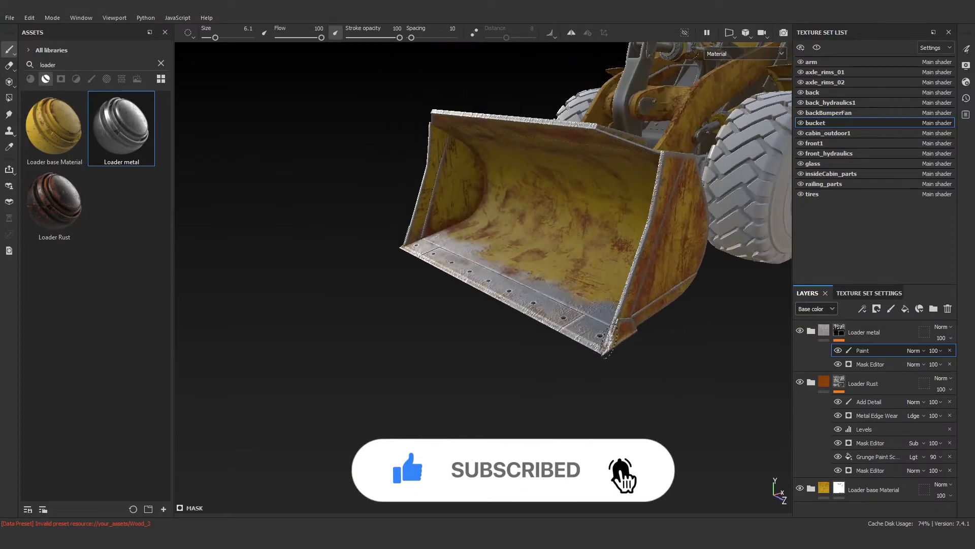
{"action": "left_click_drag", "start_coordinate": [630, 286], "coordinate": [610, 251], "text": "alt"}
{"action": "left_click_drag", "start_coordinate": [622, 326], "coordinate": [642, 284]}
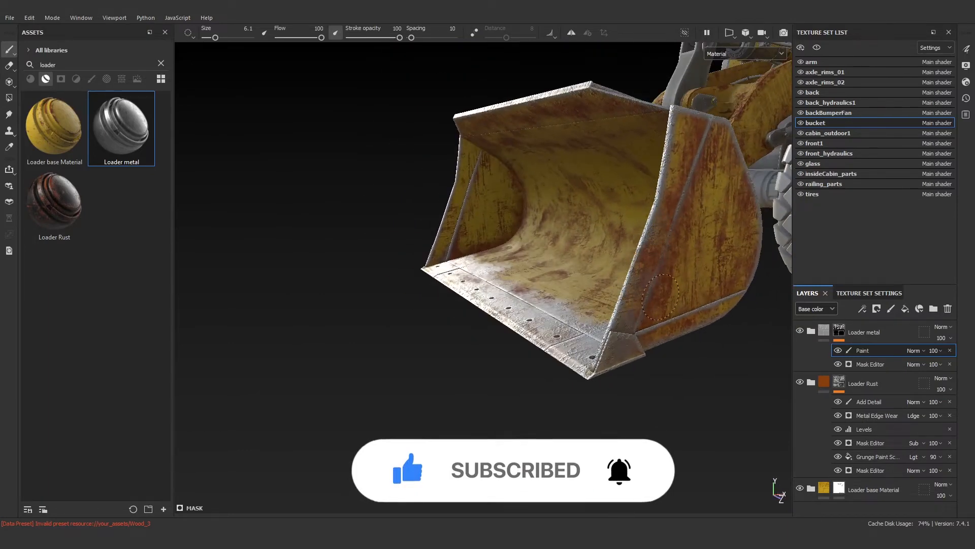
- Paint more irregular metal patches on the bucket floor just above the seam of the bolted strip
{"action": "left_click_drag", "start_coordinate": [696, 267], "coordinate": [563, 333], "text": "alt"}
{"action": "scroll", "coordinate": [563, 333], "scroll_direction": "up", "scroll_amount": 3}
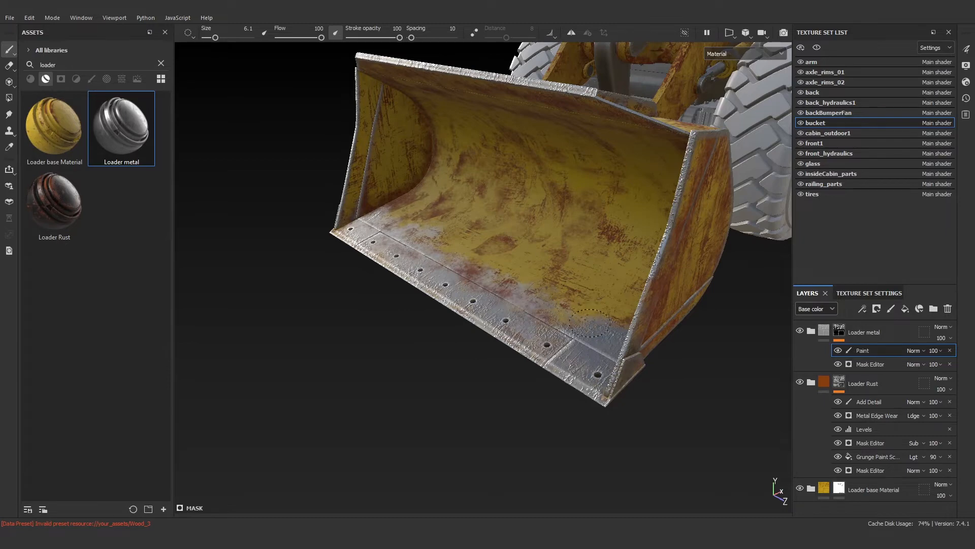
{"action": "scroll", "coordinate": [513, 296], "scroll_direction": "down", "scroll_amount": 4}
{"action": "mouse_move", "coordinate": [533, 318]}
{"action": "left_mouse_down", "text": "alt"}
{"action": "mouse_move", "coordinate": [588, 374]}
{"action": "mouse_move", "coordinate": [588, 357]}
{"action": "mouse_move", "coordinate": [525, 315]}
{"action": "left_mouse_up", "text": "alt"}
{"action": "scroll", "coordinate": [588, 357], "scroll_direction": "up", "scroll_amount": 5}
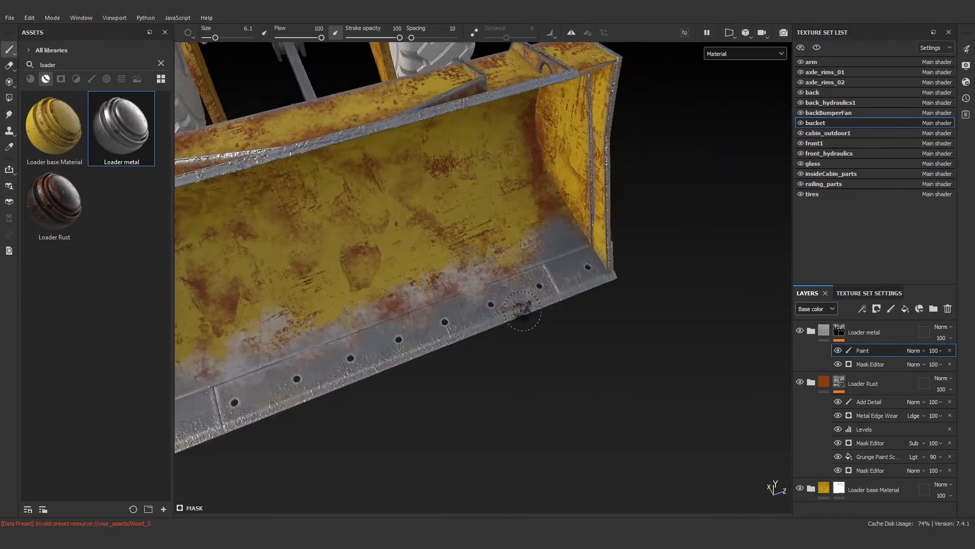
{"action": "middle_click_drag", "start_coordinate": [525, 315], "coordinate": [728, 239], "text": "alt"}
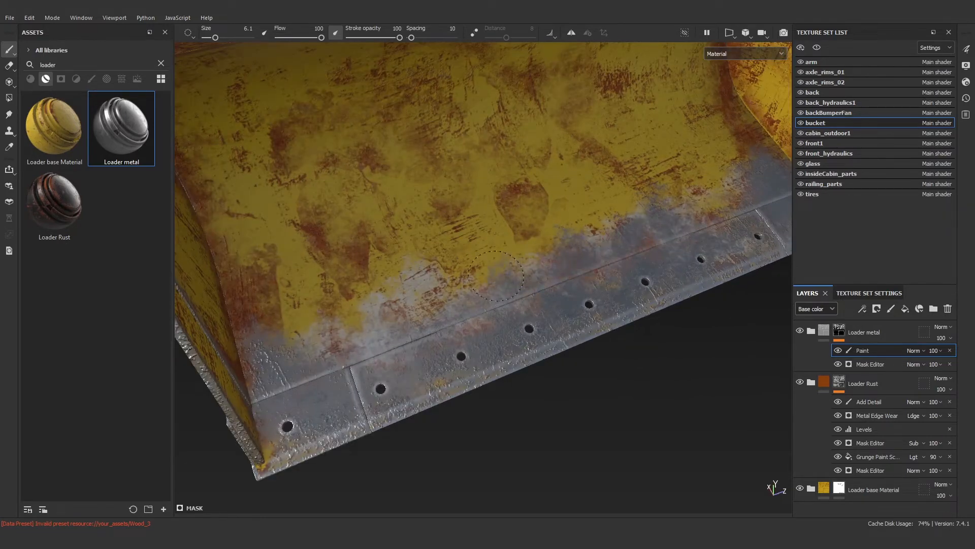
- Disable the Loader base Material mask and fill the gaps above the bolted strip with painted metal
{"action": "left_click", "coordinate": [844, 491], "text": "shift"}
{"action": "scroll", "coordinate": [542, 370], "scroll_direction": "down", "scroll_amount": 4}
{"action": "left_click_drag", "start_coordinate": [542, 370], "coordinate": [455, 283], "text": "alt"}
{"action": "scroll", "coordinate": [455, 283], "scroll_direction": "up", "scroll_amount": 4}
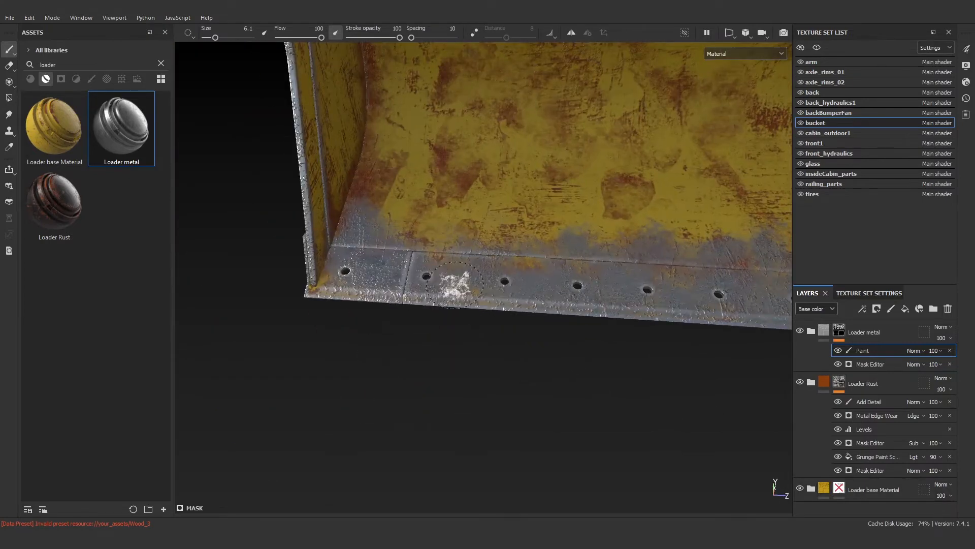
{"action": "scroll", "coordinate": [592, 232], "scroll_direction": "down", "scroll_amount": 2}
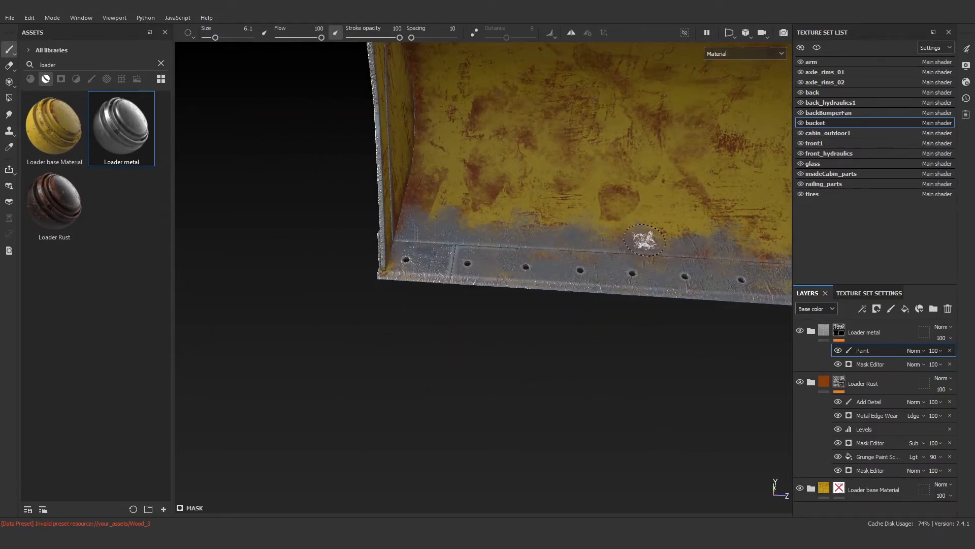
{"action": "left_click_drag", "start_coordinate": [645, 239], "coordinate": [481, 309], "text": "alt"}
{"action": "scroll", "coordinate": [572, 287], "scroll_direction": "up", "scroll_amount": 3}
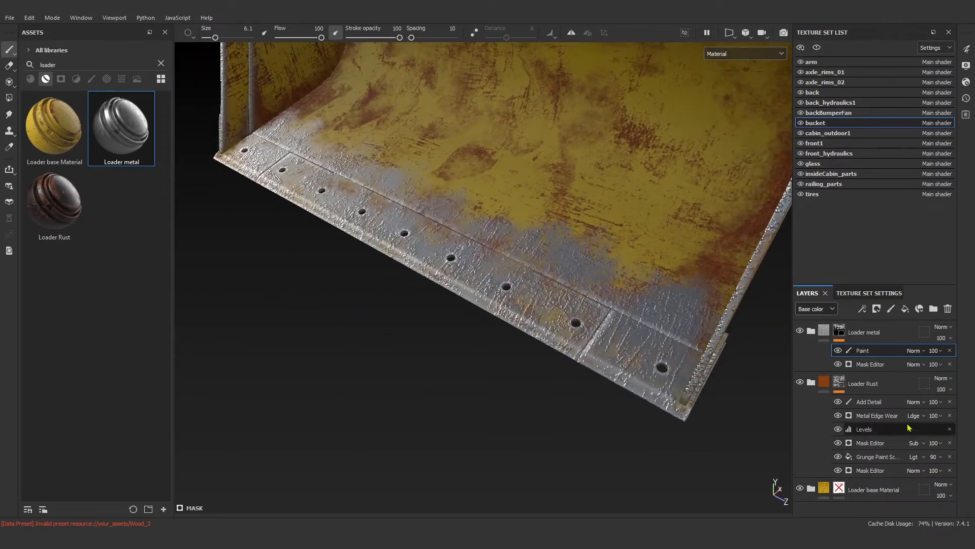
- Try Multiply and Subtract blending on the Loader metal Paint effect, and set it to Lighten (Max)
{"action": "left_click", "coordinate": [917, 350]}
{"action": "left_click", "coordinate": [934, 86]}
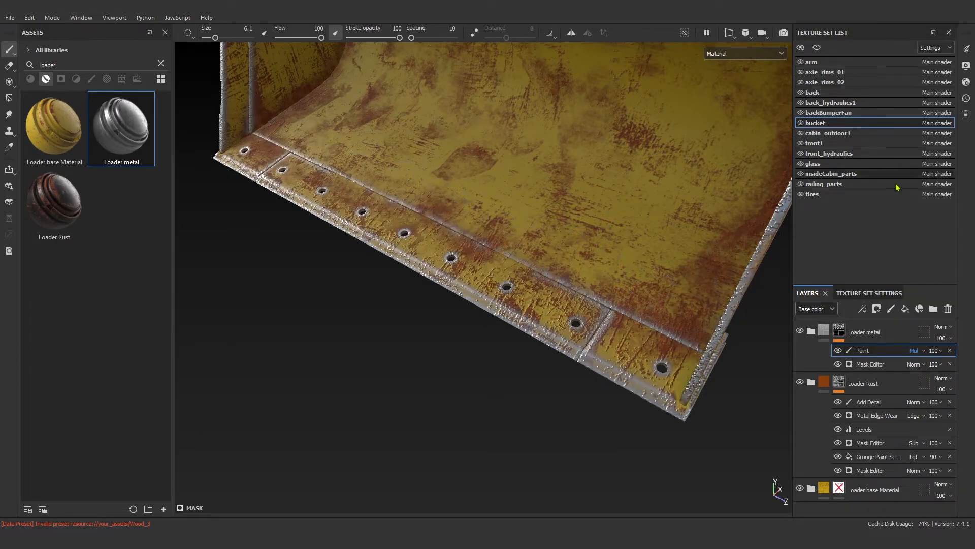
{"action": "left_click", "coordinate": [915, 351]}
{"action": "left_click", "coordinate": [918, 142]}
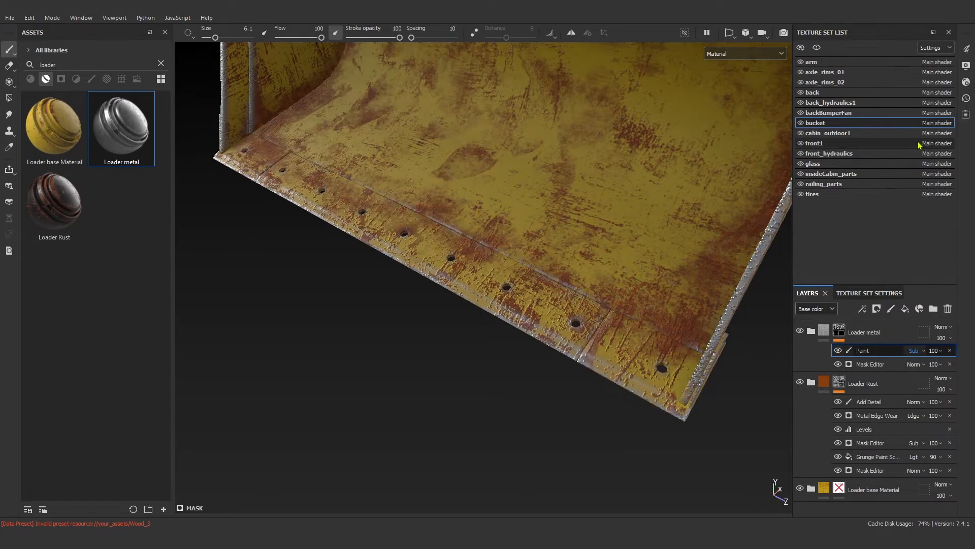
{"action": "left_click", "coordinate": [913, 350]}
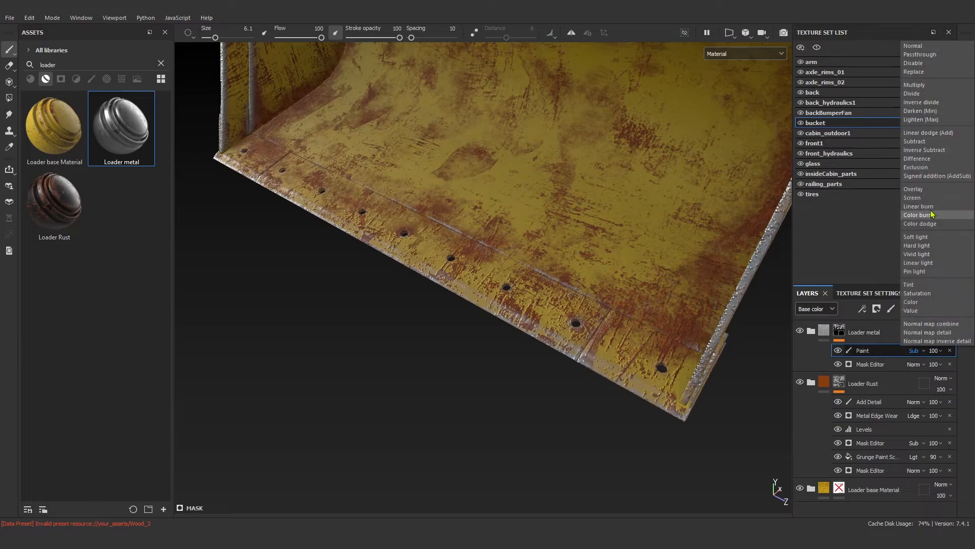
{"action": "left_click", "coordinate": [927, 133]}
- Examine the worn metal along the bucket's lower strip up close, and the bucket together with the whole loader
{"action": "mouse_move", "coordinate": [711, 254]}
{"action": "left_mouse_down", "text": "alt"}
{"action": "mouse_move", "coordinate": [642, 289]}
{"action": "mouse_move", "coordinate": [536, 319]}
{"action": "mouse_move", "coordinate": [543, 344]}
{"action": "left_mouse_up", "text": "alt"}
{"action": "right_click_drag", "start_coordinate": [543, 345], "coordinate": [597, 264], "text": "alt"}
{"action": "left_click_drag", "start_coordinate": [597, 263], "coordinate": [630, 320], "text": "alt"}
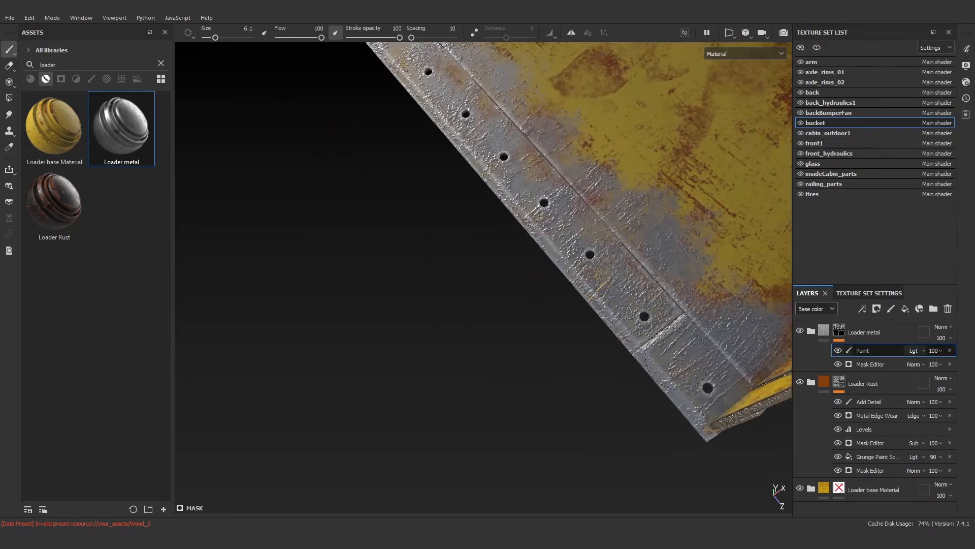
{"action": "right_click_drag", "start_coordinate": [677, 359], "coordinate": [596, 244], "text": "alt"}
{"action": "middle_click_drag", "start_coordinate": [596, 244], "coordinate": [631, 342], "text": "alt"}
{"action": "right_click_drag", "start_coordinate": [631, 342], "coordinate": [580, 248], "text": "alt"}
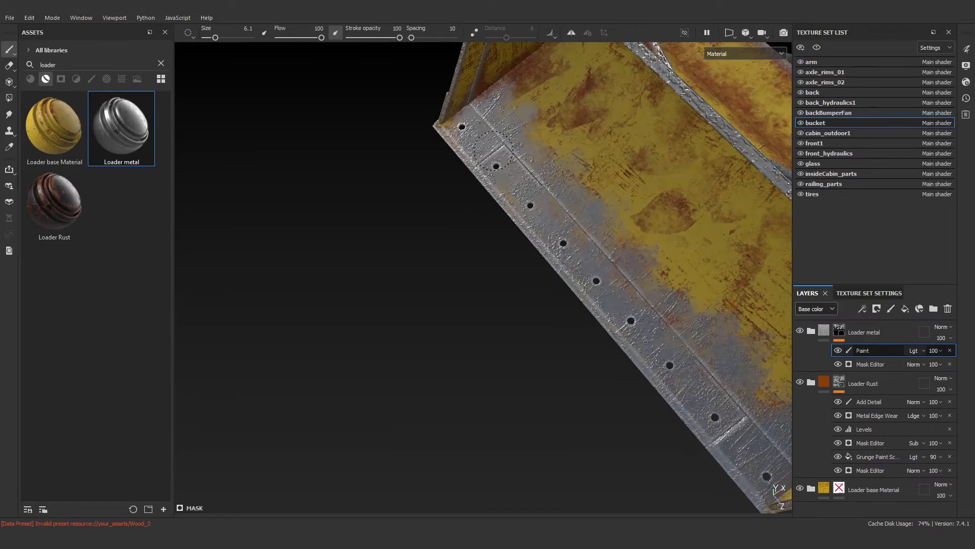
{"action": "right_click_drag", "start_coordinate": [680, 237], "coordinate": [647, 309], "text": "alt"}
{"action": "left_click_drag", "start_coordinate": [646, 309], "coordinate": [603, 279], "text": "alt"}
{"action": "right_click_drag", "start_coordinate": [603, 278], "coordinate": [638, 244], "text": "alt"}
{"action": "middle_click_drag", "start_coordinate": [638, 243], "coordinate": [576, 333], "text": "alt"}
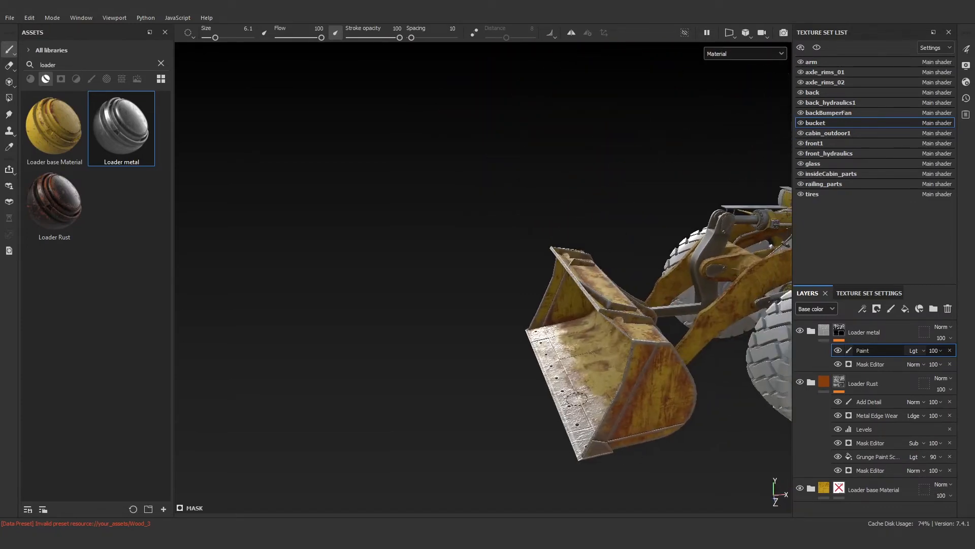
{"action": "left_click_drag", "start_coordinate": [577, 332], "coordinate": [683, 303], "text": "alt"}
{"action": "right_click_drag", "start_coordinate": [682, 303], "coordinate": [485, 295], "text": "alt"}
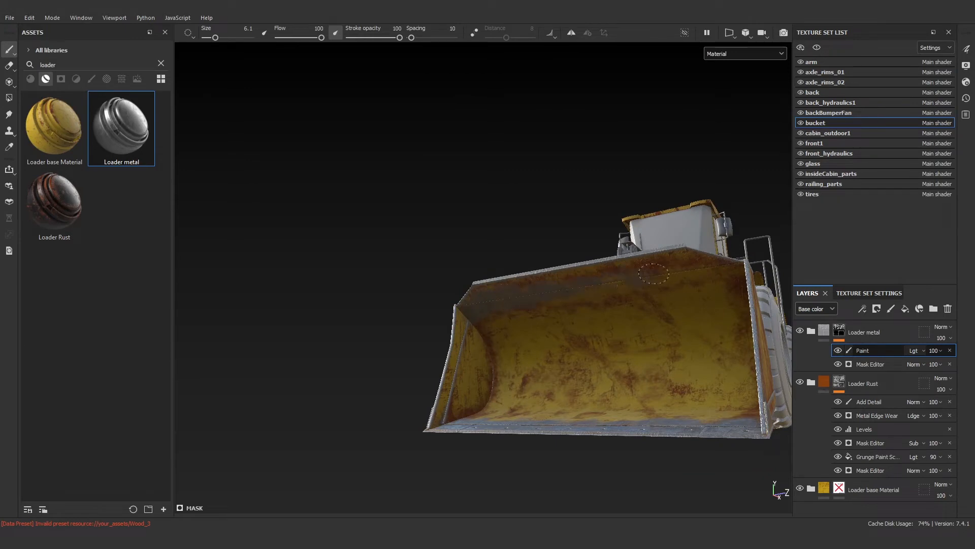
{"action": "left_click_drag", "start_coordinate": [658, 259], "coordinate": [584, 320], "text": "alt"}
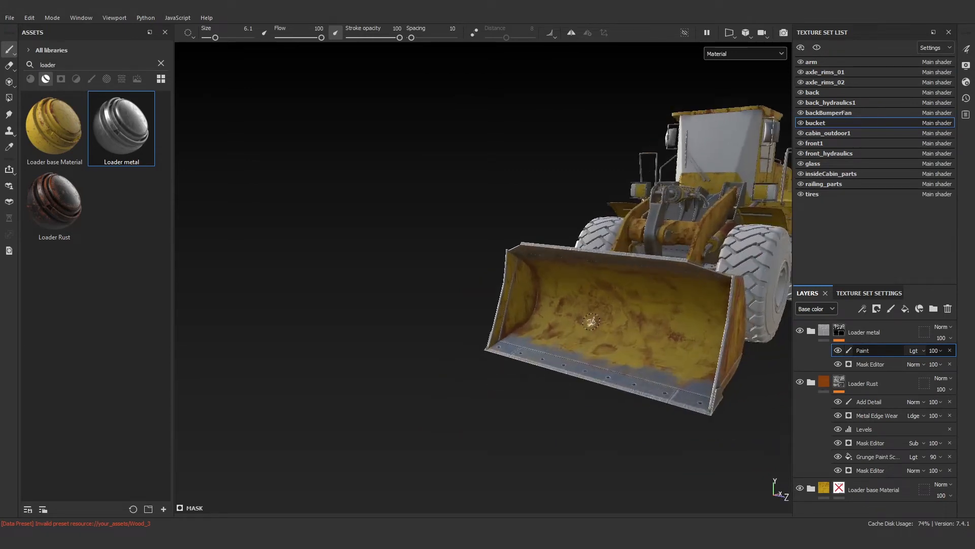
{"action": "right_click_drag", "start_coordinate": [584, 320], "coordinate": [543, 355], "text": "alt"}
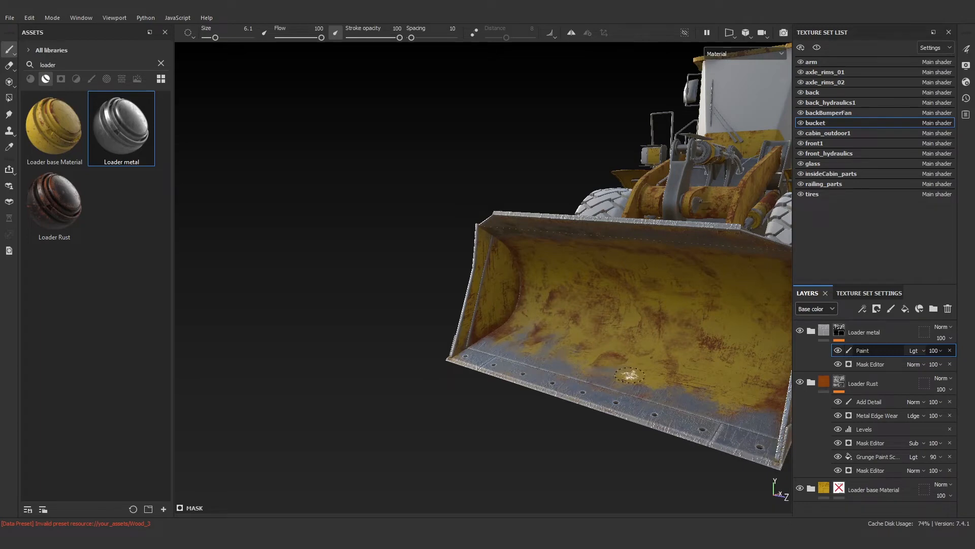
- Examine the Loader Rust mask on the bucket in isolation, and compare it with the full material around the bolted strip
{"action": "left_click_drag", "start_coordinate": [783, 400], "coordinate": [861, 353], "text": "alt"}
{"action": "right_click_drag", "start_coordinate": [742, 409], "coordinate": [653, 386], "text": "alt"}
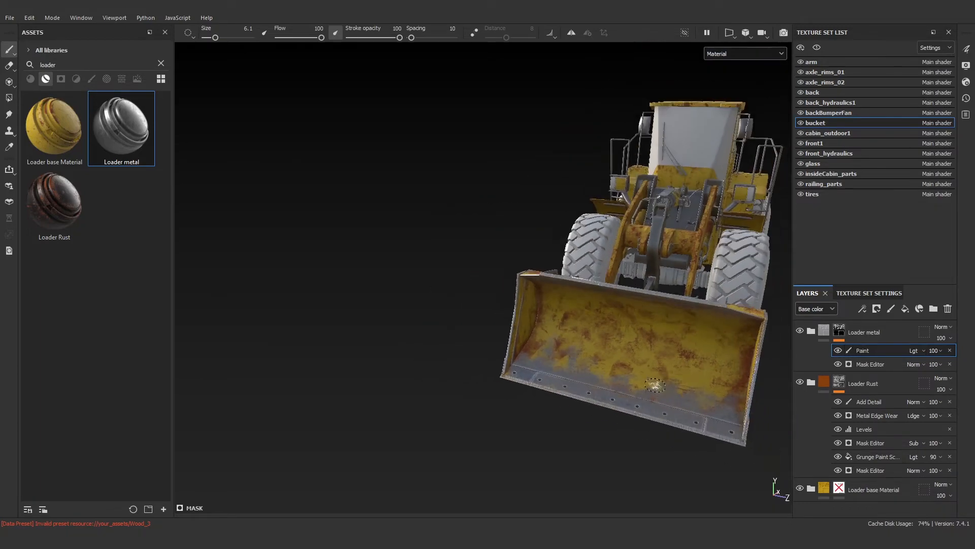
{"action": "left_click_drag", "start_coordinate": [653, 385], "coordinate": [575, 414], "text": "alt"}
{"action": "left_click", "coordinate": [839, 382], "text": "alt"}
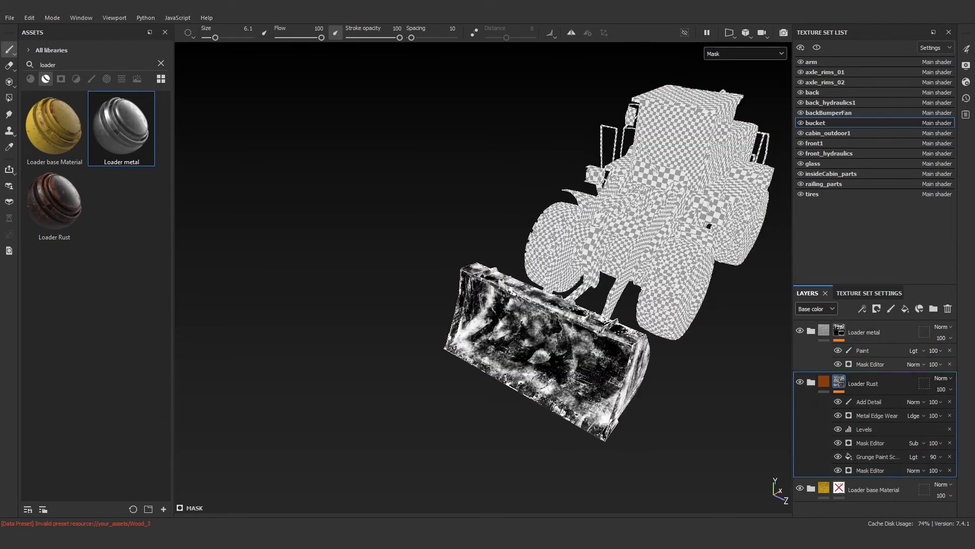
{"action": "right_click_drag", "start_coordinate": [549, 396], "coordinate": [591, 216], "text": "alt"}
{"action": "key", "text": "m"}
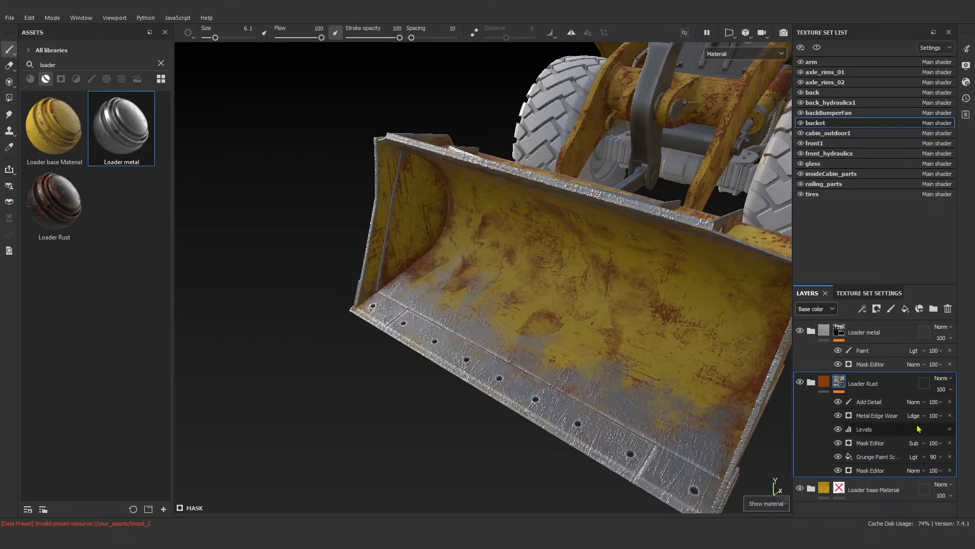
{"action": "left_click", "coordinate": [880, 403]}
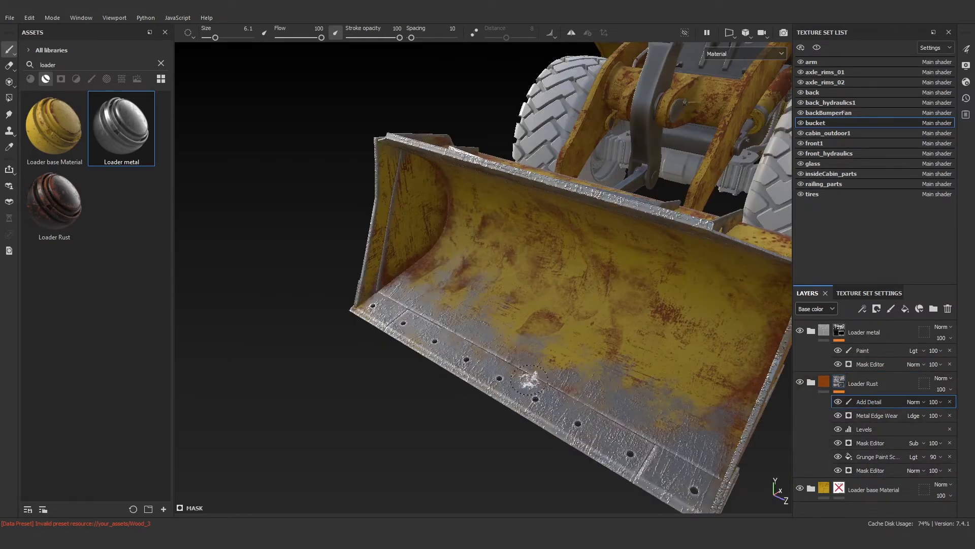
{"action": "right_click_drag", "start_coordinate": [430, 300], "coordinate": [483, 284], "text": "alt"}
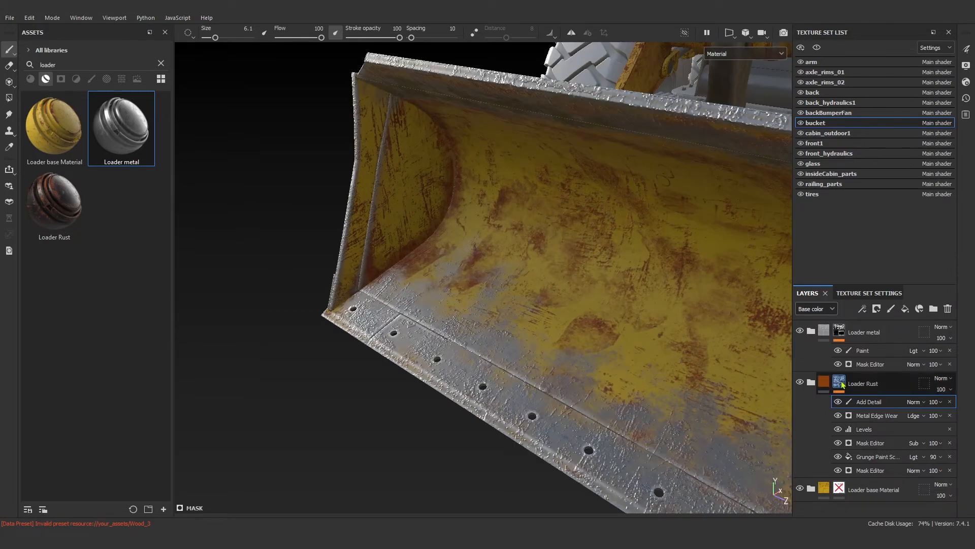
{"action": "left_click", "coordinate": [840, 383], "text": "alt"}
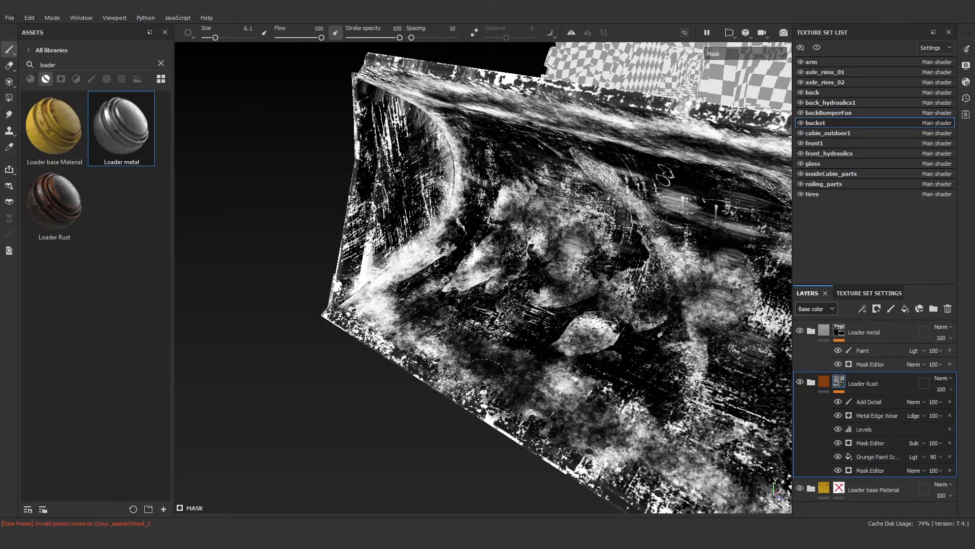
{"action": "left_click", "coordinate": [868, 402]}
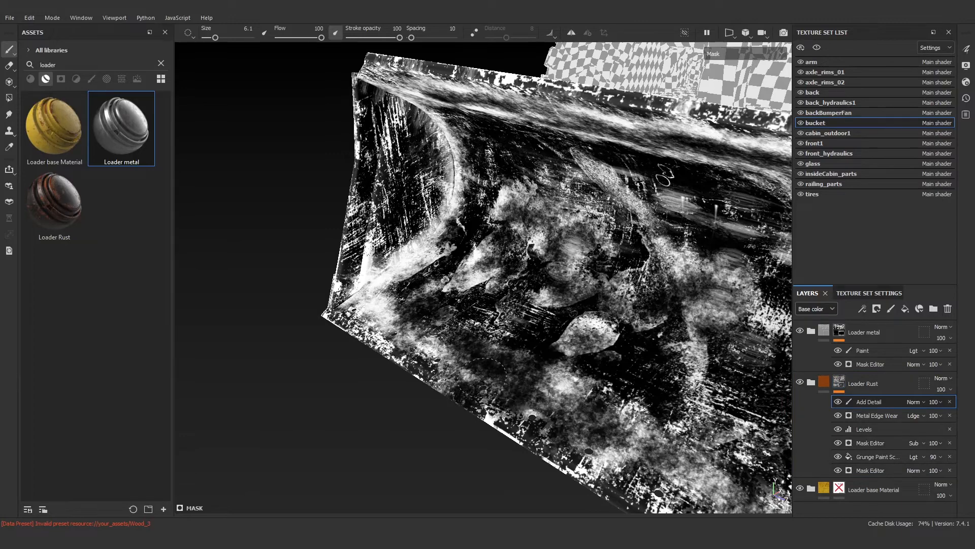
{"action": "key", "text": "m"}
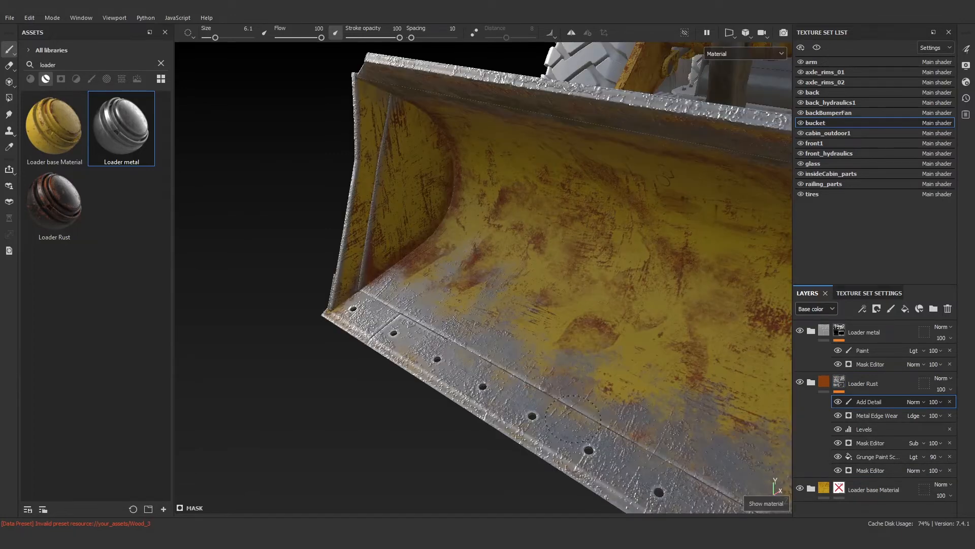
- Switch the layer list to the Height channel and set the Loader metal folder's blending to Linear dodge (Add)
{"action": "right_click_drag", "start_coordinate": [573, 419], "coordinate": [570, 361], "text": "alt"}
{"action": "mouse_move", "coordinate": [571, 361]}
{"action": "left_mouse_down", "text": "alt"}
{"action": "mouse_move", "coordinate": [546, 338]}
{"action": "mouse_move", "coordinate": [583, 366]}
{"action": "left_mouse_up", "text": "alt"}
{"action": "right_click_drag", "start_coordinate": [583, 366], "coordinate": [619, 351], "text": "alt"}
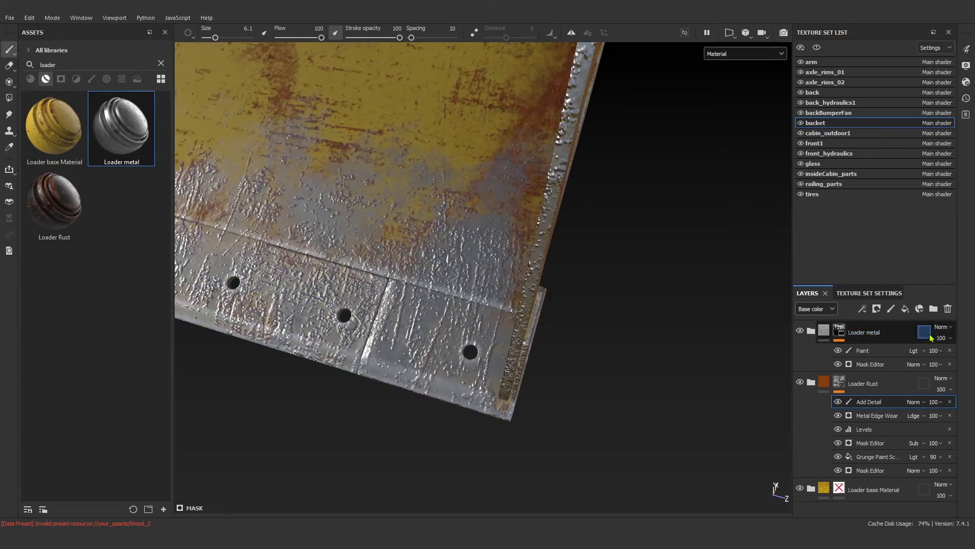
{"action": "left_click", "coordinate": [816, 308]}
{"action": "left_click", "coordinate": [811, 320]}
{"action": "left_click", "coordinate": [942, 326]}
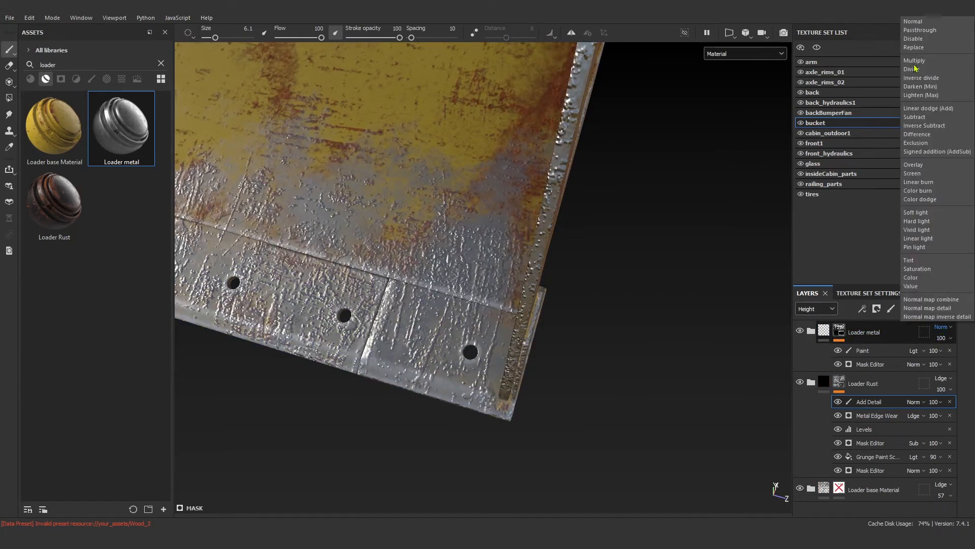
{"action": "left_click", "coordinate": [927, 108]}
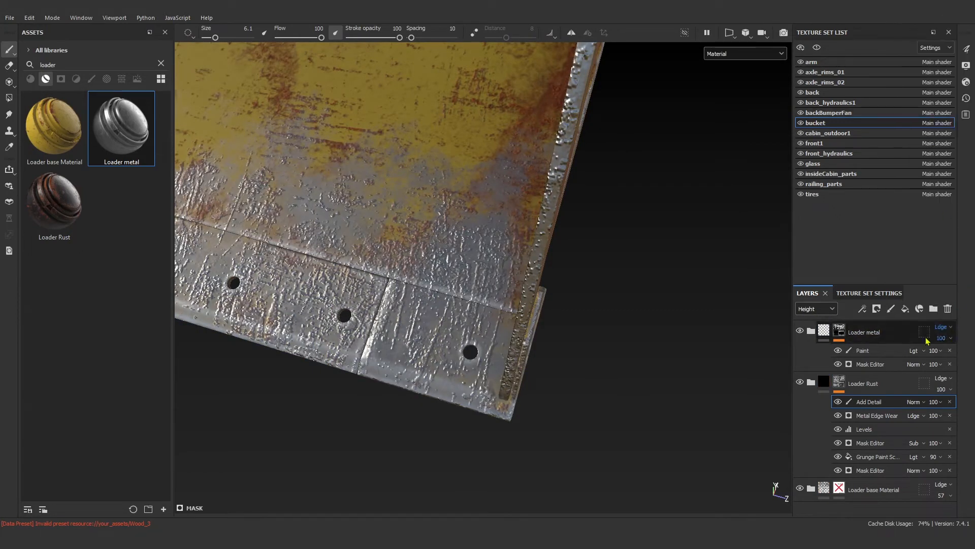
- Check the Loader metal folder's sublayers and the bucket's surface relief from several sides, and return the layer list to Base color
{"action": "left_click", "coordinate": [812, 331]}
{"action": "mouse_move", "coordinate": [599, 348]}
{"action": "left_mouse_down", "text": "alt"}
{"action": "mouse_move", "coordinate": [487, 366]}
{"action": "mouse_move", "coordinate": [452, 432]}
{"action": "mouse_move", "coordinate": [517, 344]}
{"action": "mouse_move", "coordinate": [512, 283]}
{"action": "mouse_move", "coordinate": [569, 330]}
{"action": "mouse_move", "coordinate": [553, 253]}
{"action": "mouse_move", "coordinate": [600, 305]}
{"action": "mouse_move", "coordinate": [446, 401]}
{"action": "mouse_move", "coordinate": [516, 391]}
{"action": "mouse_move", "coordinate": [566, 370]}
{"action": "mouse_move", "coordinate": [431, 372]}
{"action": "mouse_move", "coordinate": [496, 350]}
{"action": "left_mouse_up", "text": "alt"}
{"action": "scroll", "coordinate": [603, 332], "scroll_direction": "down", "scroll_amount": 5}
{"action": "scroll", "coordinate": [406, 396], "scroll_direction": "up", "scroll_amount": 3}
{"action": "left_click_drag", "start_coordinate": [351, 447], "coordinate": [551, 363], "text": "ctrl+alt"}
{"action": "scroll", "coordinate": [464, 327], "scroll_direction": "up", "scroll_amount": 5}
{"action": "left_click_drag", "start_coordinate": [588, 319], "coordinate": [426, 272], "text": "alt"}
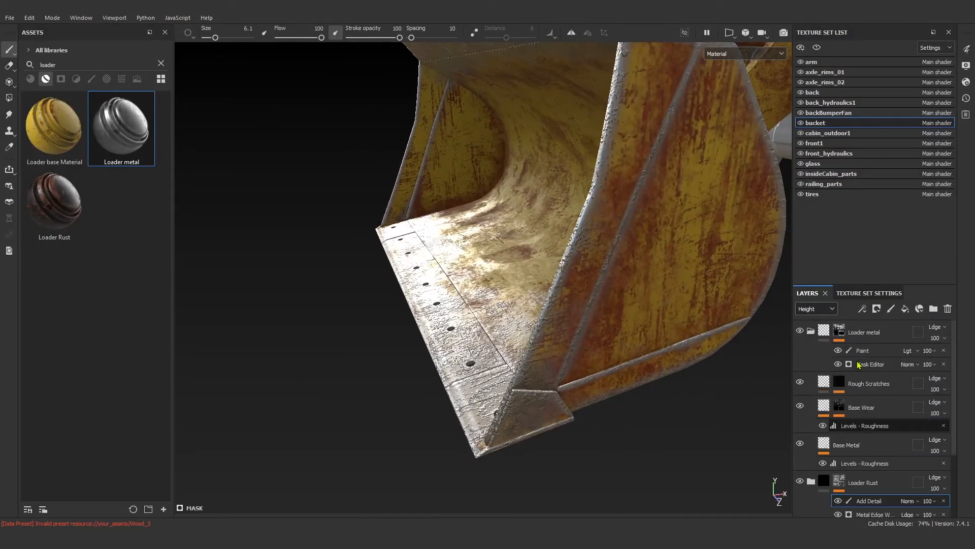
{"action": "left_click", "coordinate": [810, 331]}
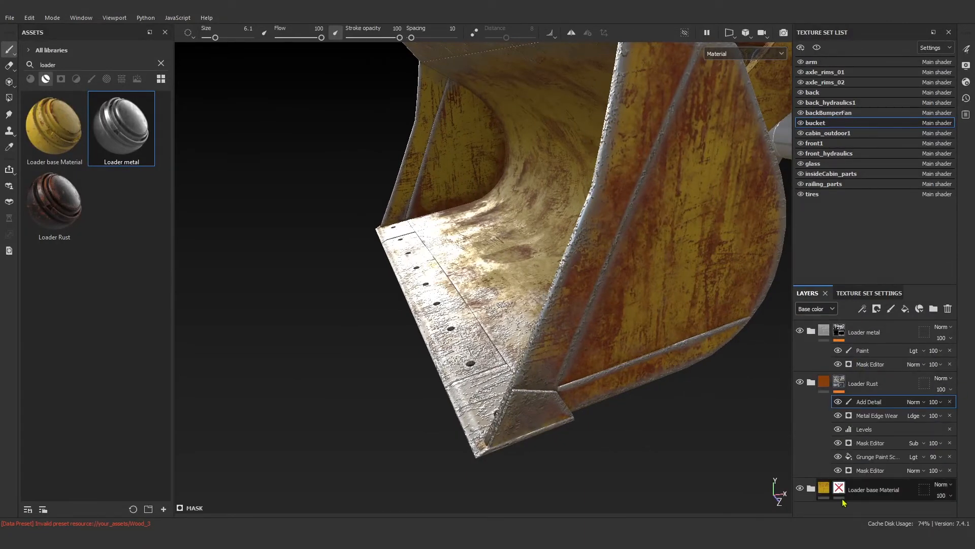
- Compare the bucket with the Loader base Material mask on and off, leave the mask disabled, and expand that folder
{"action": "left_click_drag", "start_coordinate": [639, 445], "coordinate": [625, 460], "text": "alt"}
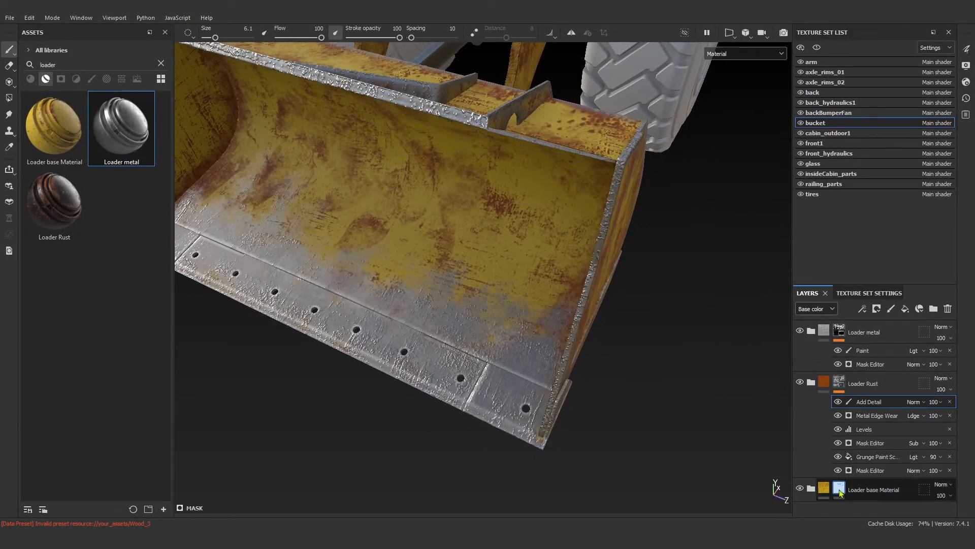
{"action": "left_click", "coordinate": [841, 491]}
{"action": "left_click", "coordinate": [841, 491], "text": "shift"}
{"action": "left_click", "coordinate": [812, 489]}
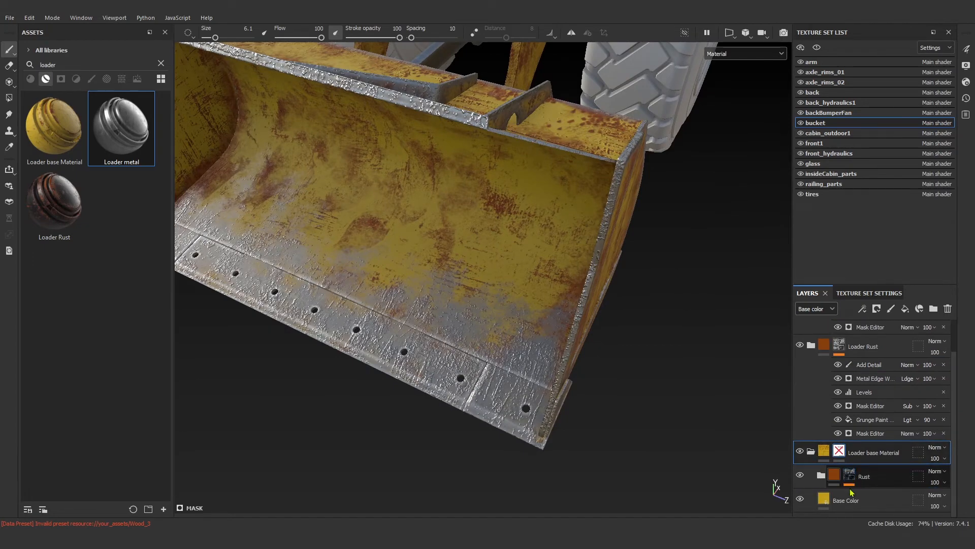
- Toggle the visibility of the Base Color and Rust sublayers to find which one causes the rough relief on the metal
{"action": "left_click", "coordinate": [853, 499]}
{"action": "left_click", "coordinate": [800, 499]}
{"action": "left_click", "coordinate": [800, 499]}
{"action": "left_click", "coordinate": [800, 476]}
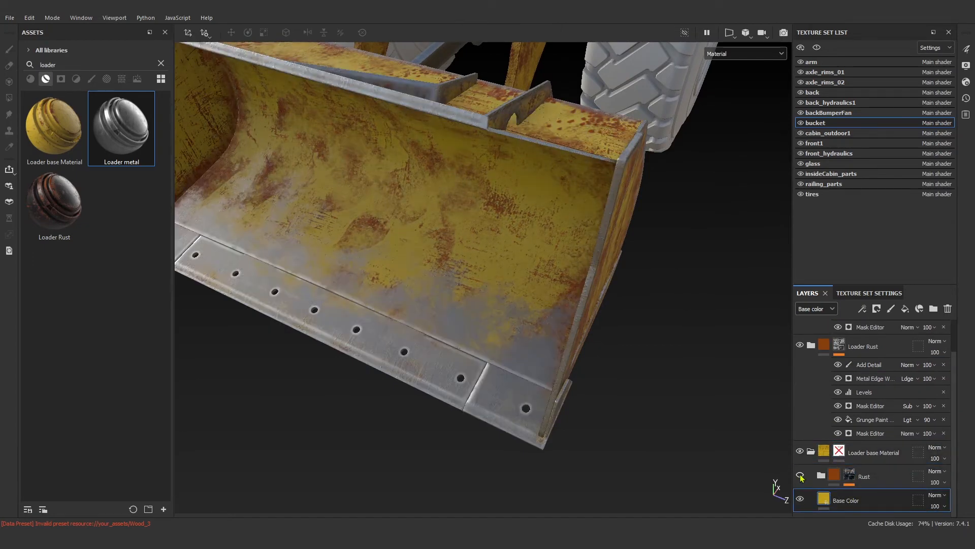
{"action": "left_click", "coordinate": [801, 476]}
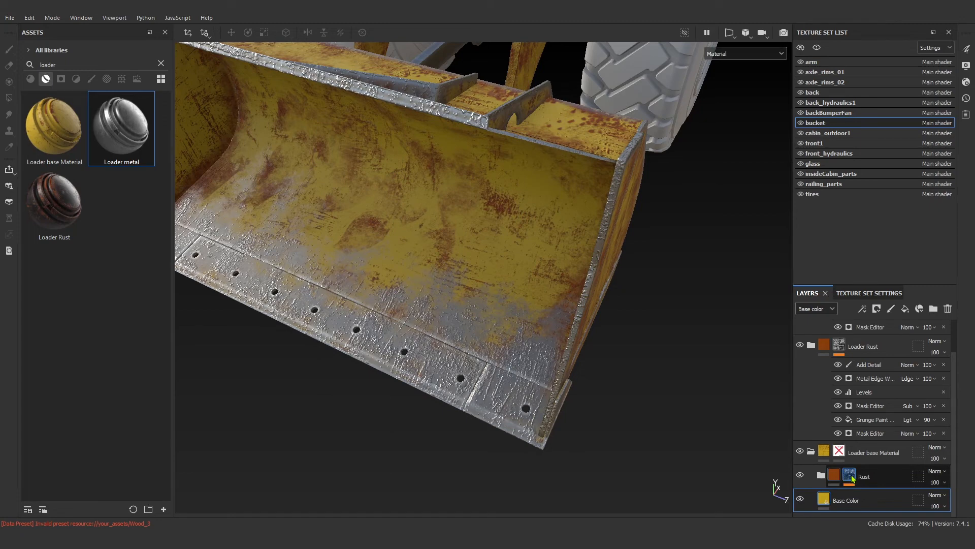
- Check the Rust sublayer's mask in isolation, select its Add Detail paint effect, and restore the material view
{"action": "left_click", "coordinate": [852, 477], "text": "alt"}
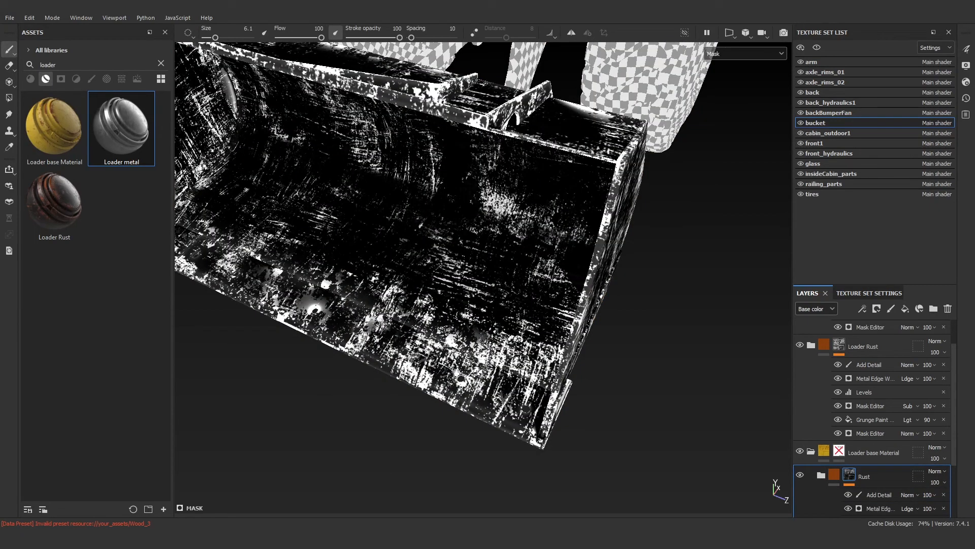
{"action": "left_click", "coordinate": [877, 494]}
{"action": "left_click_drag", "start_coordinate": [380, 326], "coordinate": [367, 308]}
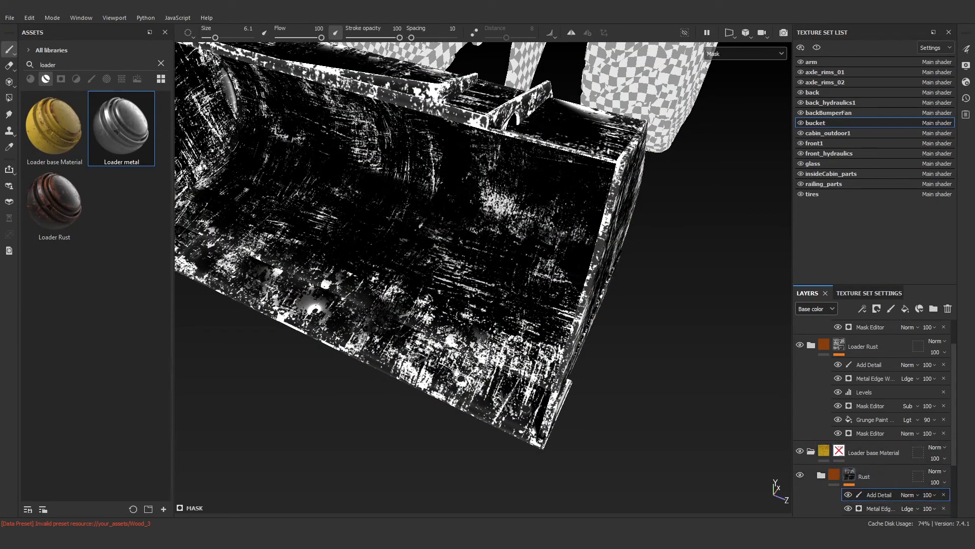
{"action": "key", "text": "m"}
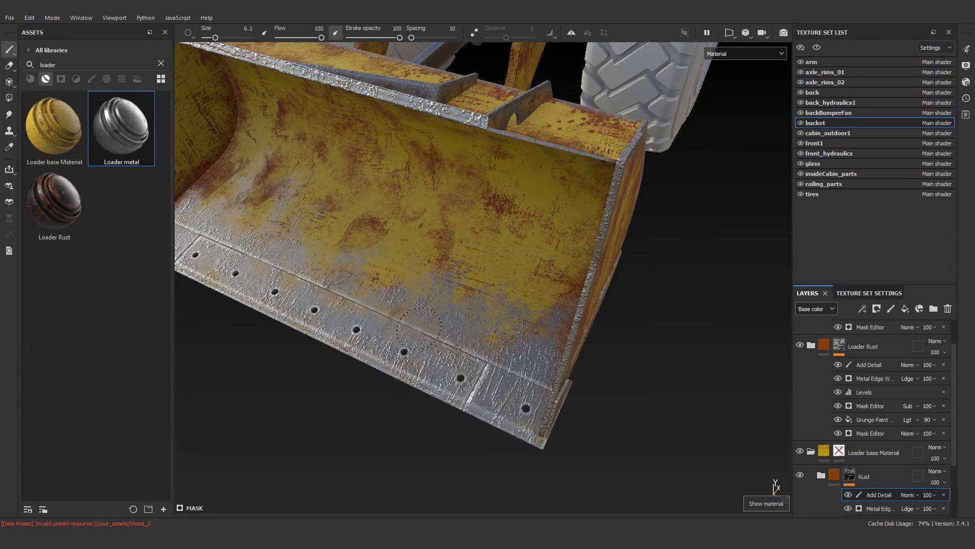
- Examine the rough relief along the bucket's bolted strip and floor from several angles
{"action": "scroll", "coordinate": [426, 325], "scroll_direction": "down", "scroll_amount": 4}
{"action": "left_click_drag", "start_coordinate": [459, 333], "coordinate": [376, 294], "text": "alt"}
{"action": "scroll", "coordinate": [376, 294], "scroll_direction": "up", "scroll_amount": 4}
{"action": "middle_click_drag", "start_coordinate": [376, 295], "coordinate": [455, 338], "text": "alt"}
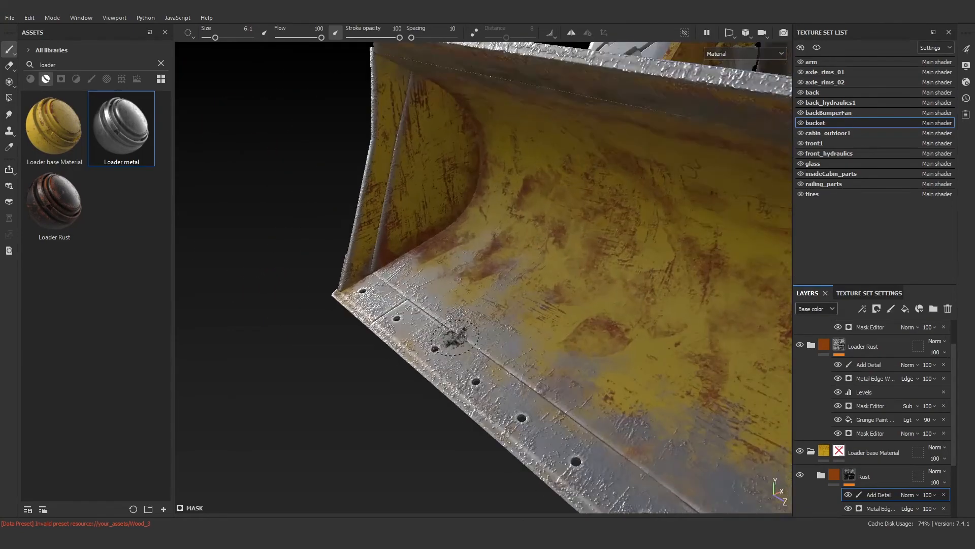
{"action": "left_click_drag", "start_coordinate": [455, 339], "coordinate": [507, 323], "text": "alt"}
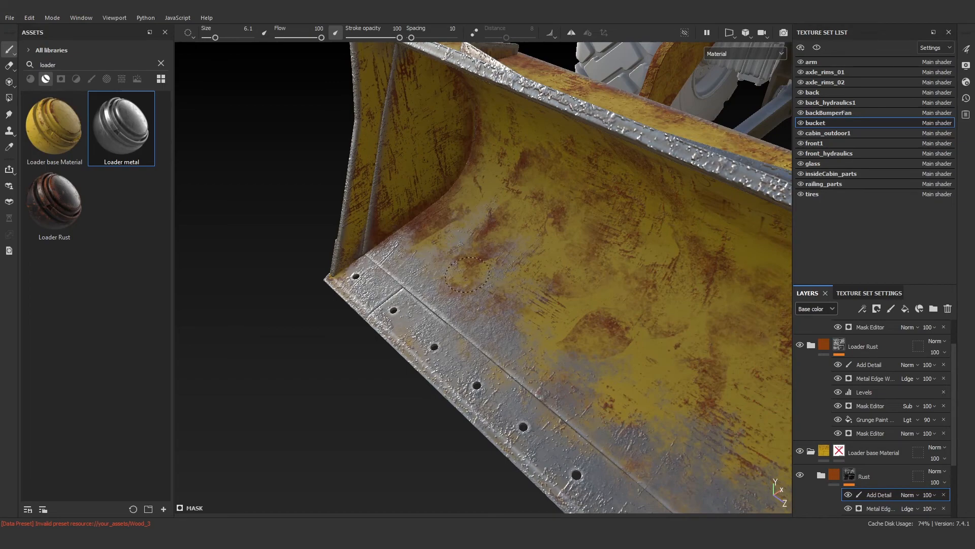
{"action": "scroll", "coordinate": [460, 349], "scroll_direction": "down", "scroll_amount": 4}
{"action": "middle_click_drag", "start_coordinate": [533, 392], "coordinate": [531, 322], "text": "alt"}
{"action": "scroll", "coordinate": [531, 322], "scroll_direction": "up", "scroll_amount": 3}
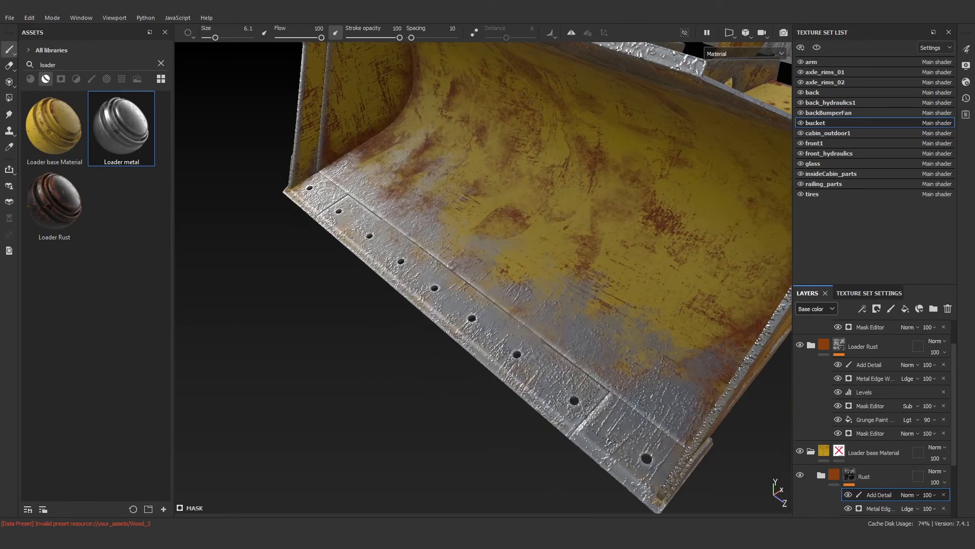